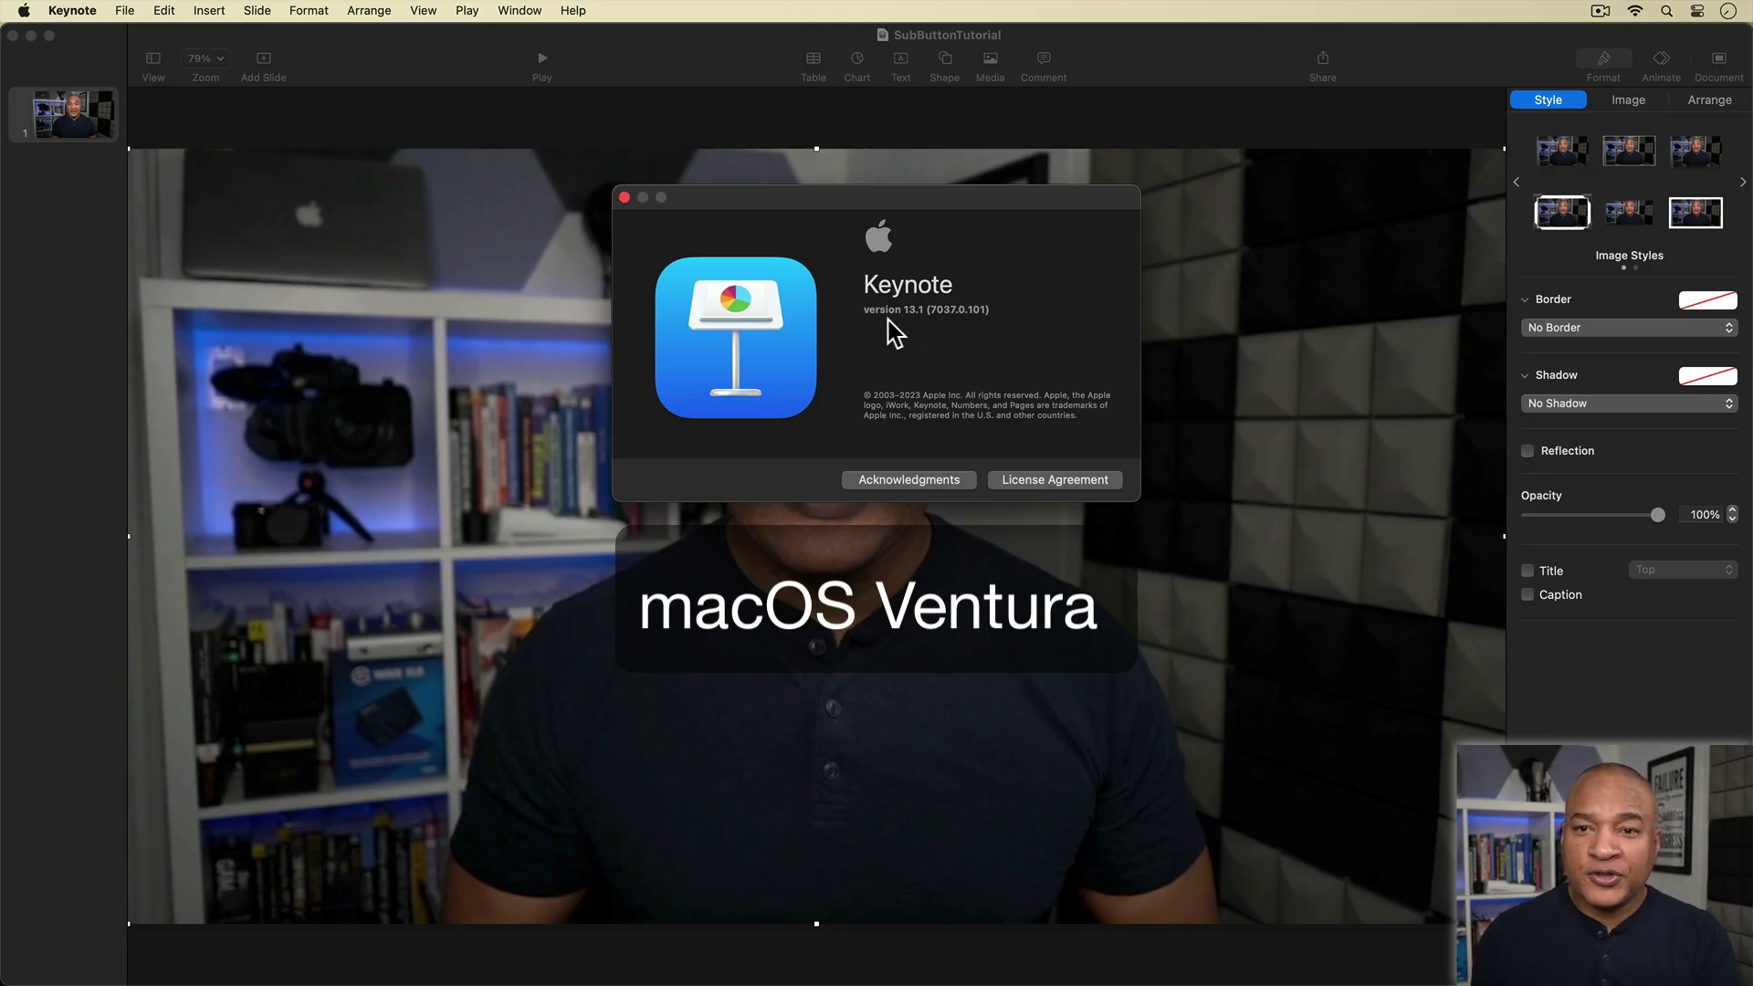
# - Close the About Keynote window
pyautogui.click(625, 198)
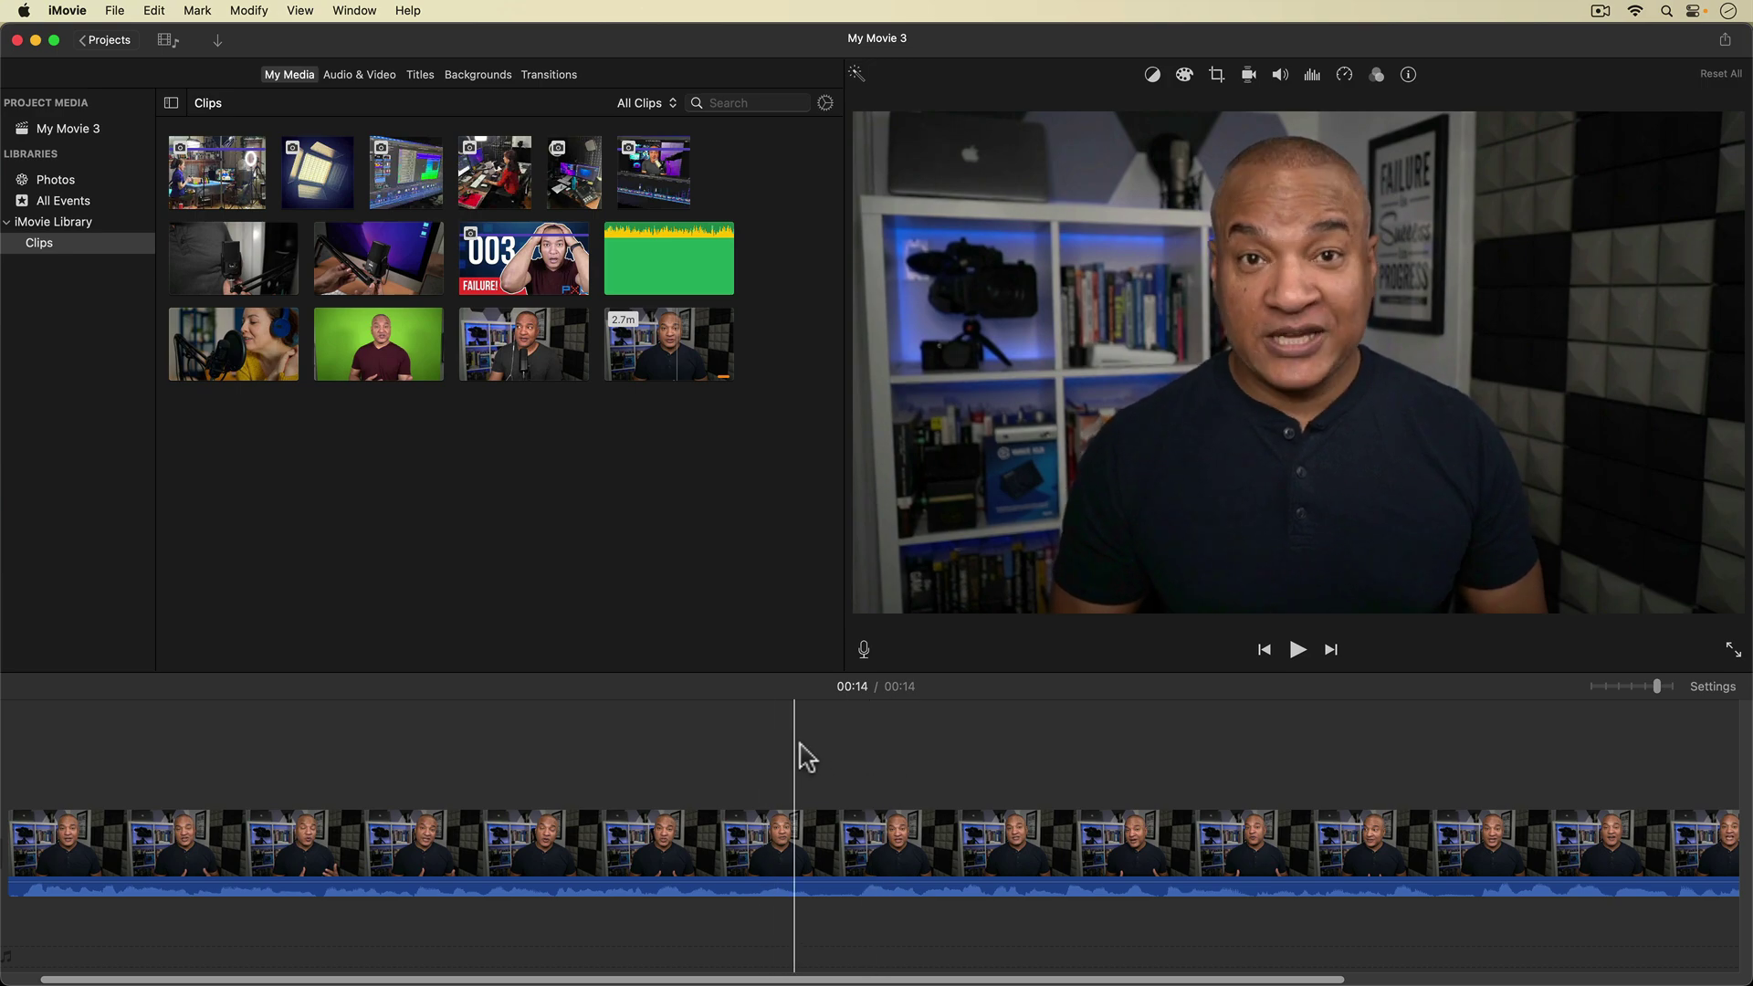
# - In iMovie, place the playhead on a frame of the talking-head clip and open the movie's share options
pyautogui.click(848, 757)
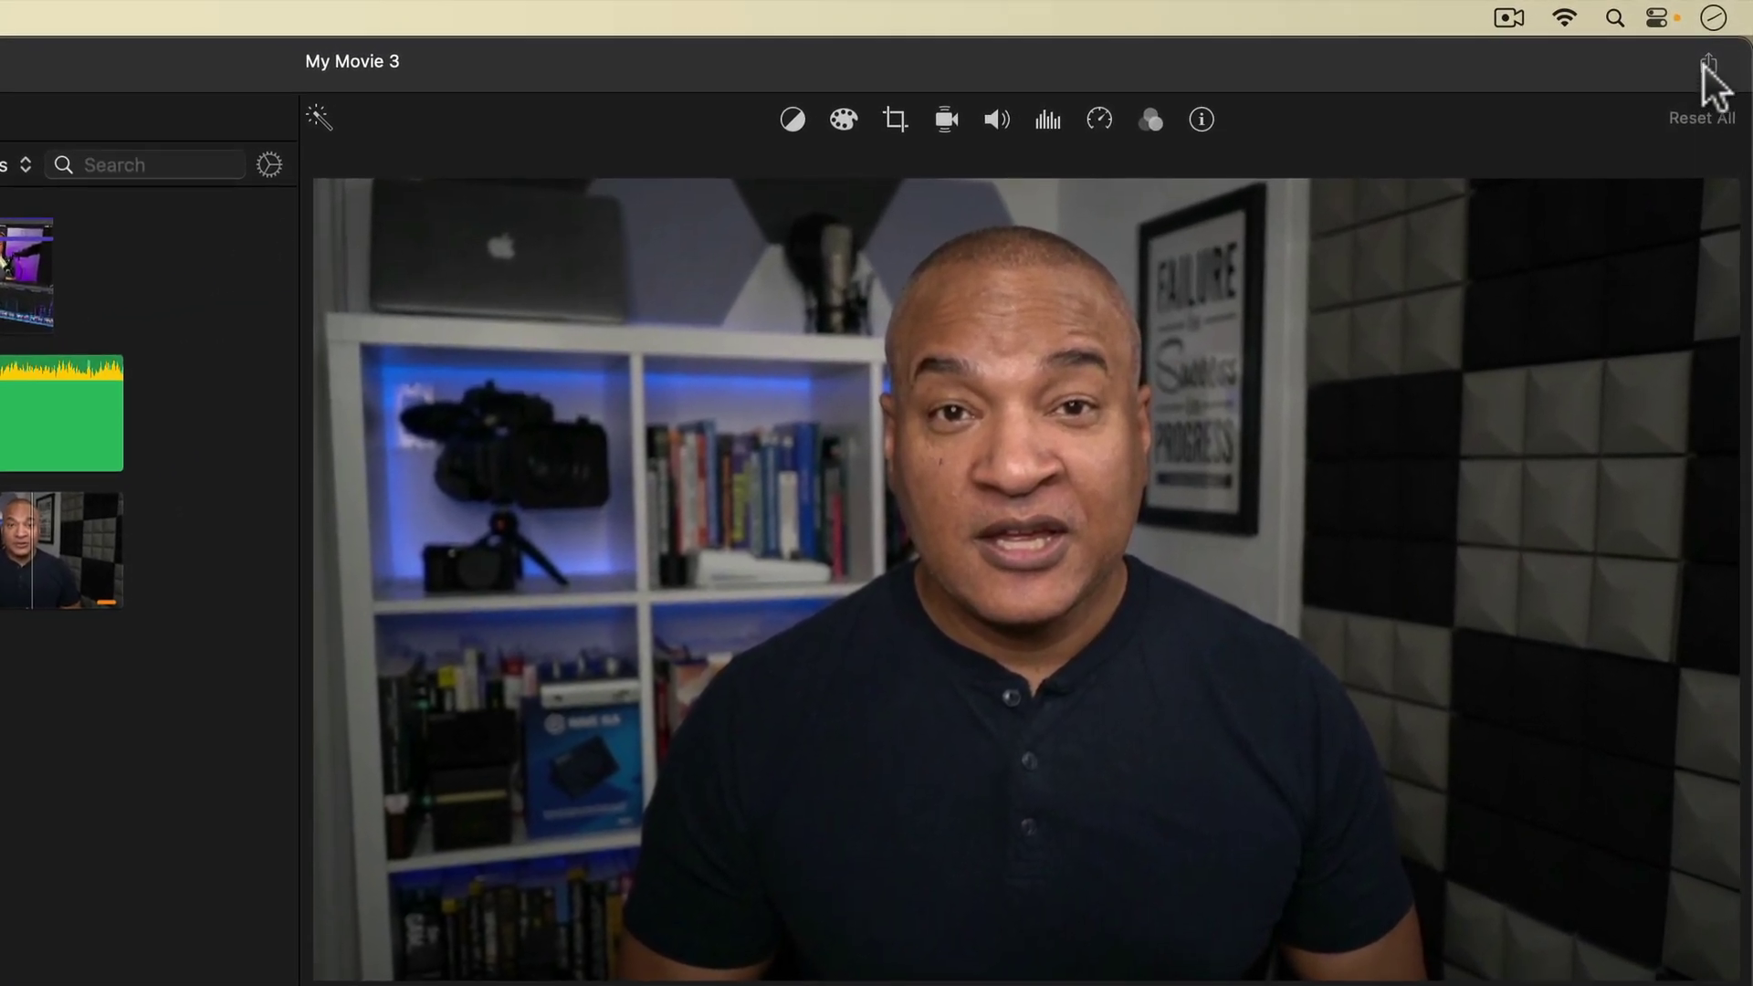
pyautogui.click(1719, 47)
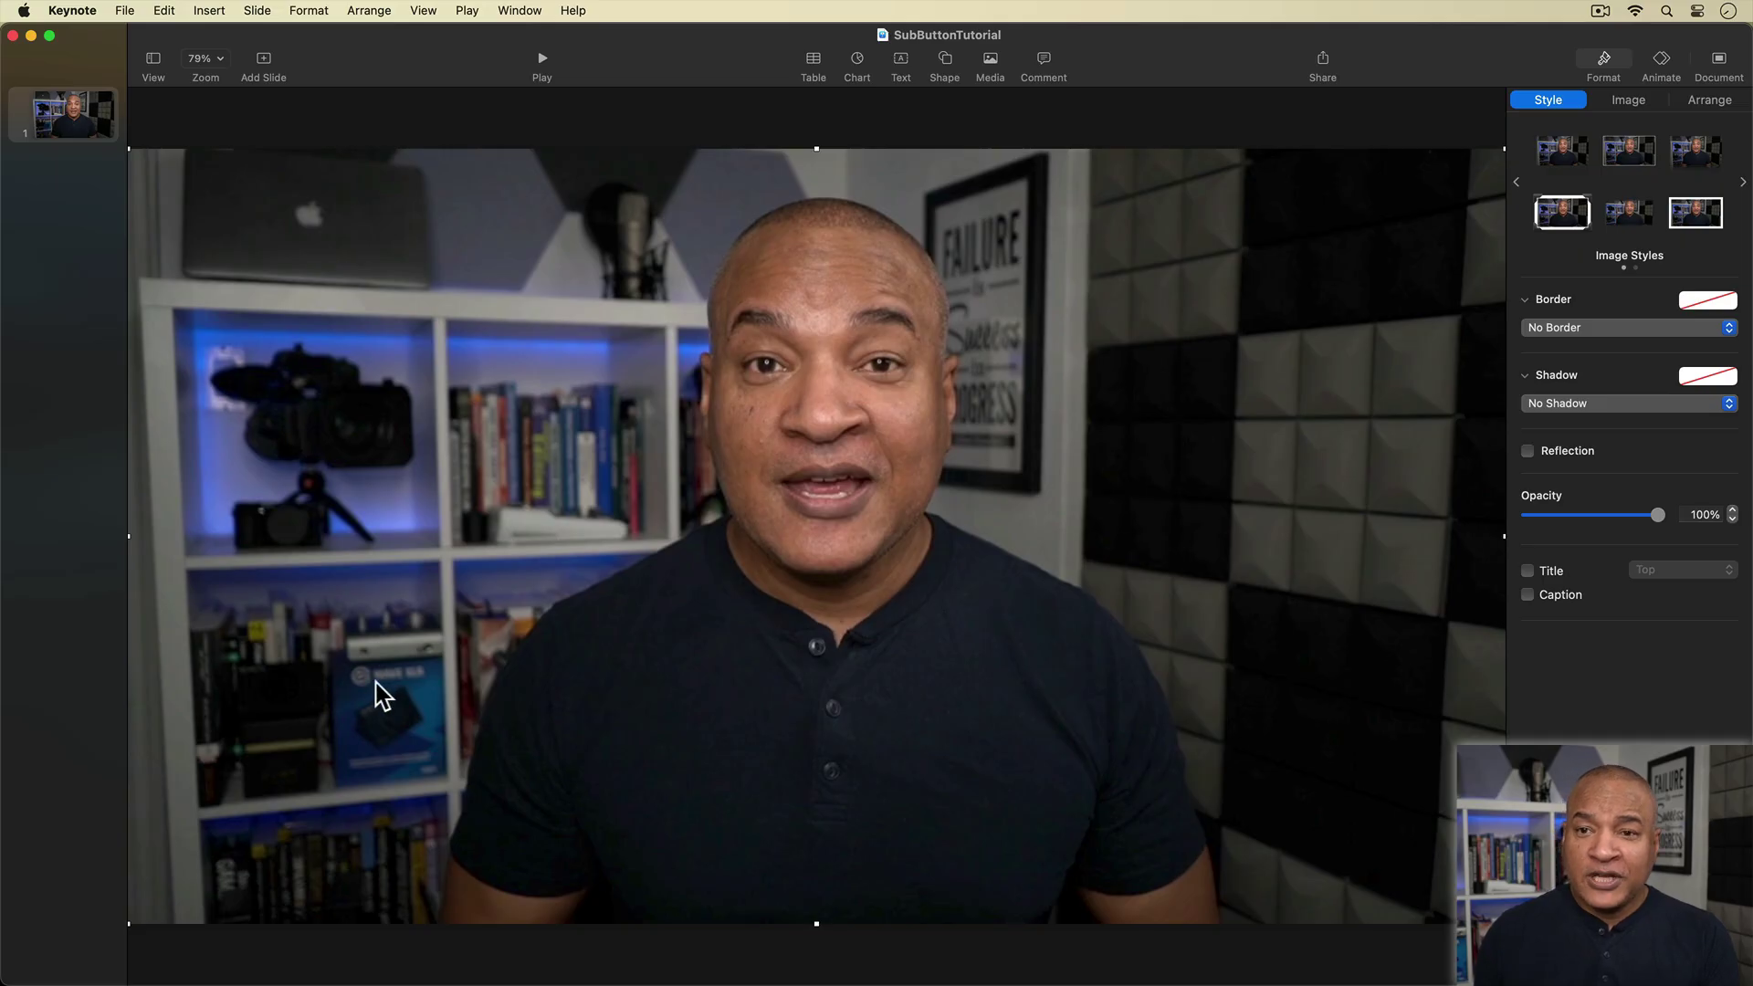
# - In Keynote, insert a rounded rectangle and place it over the lower-left bookshelf of the slide image
pyautogui.click(208, 58)
pyautogui.click(220, 104)
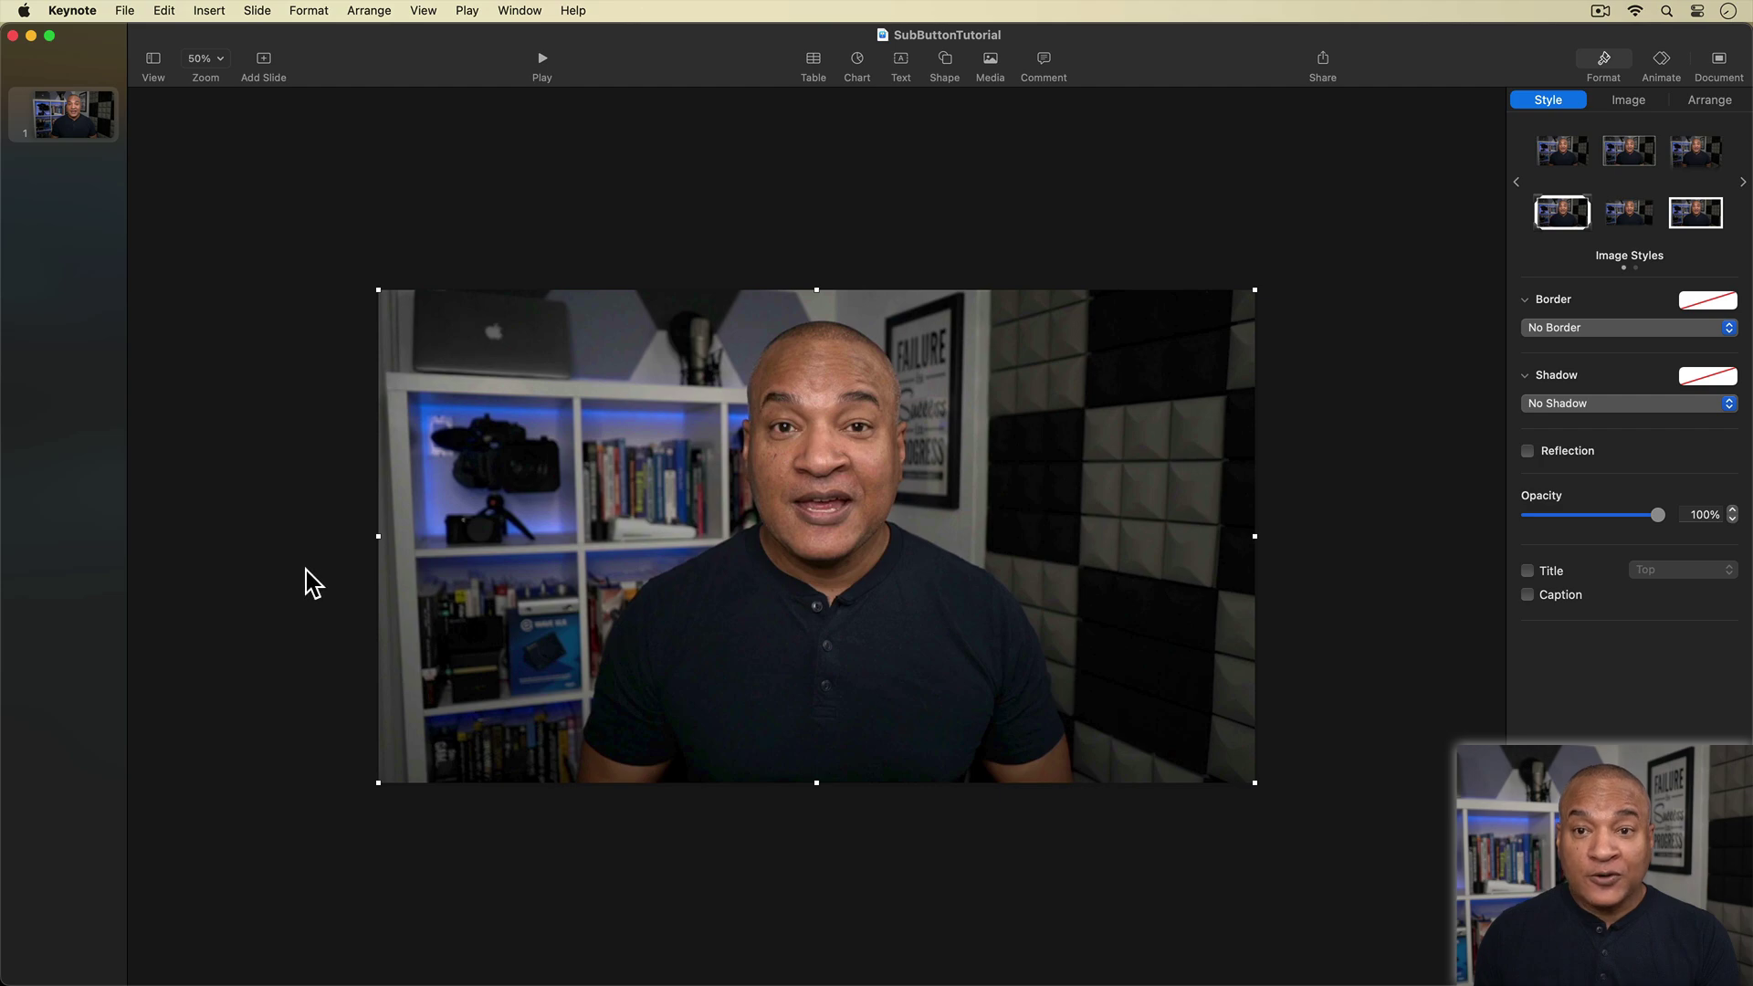
pyautogui.click(340, 632)
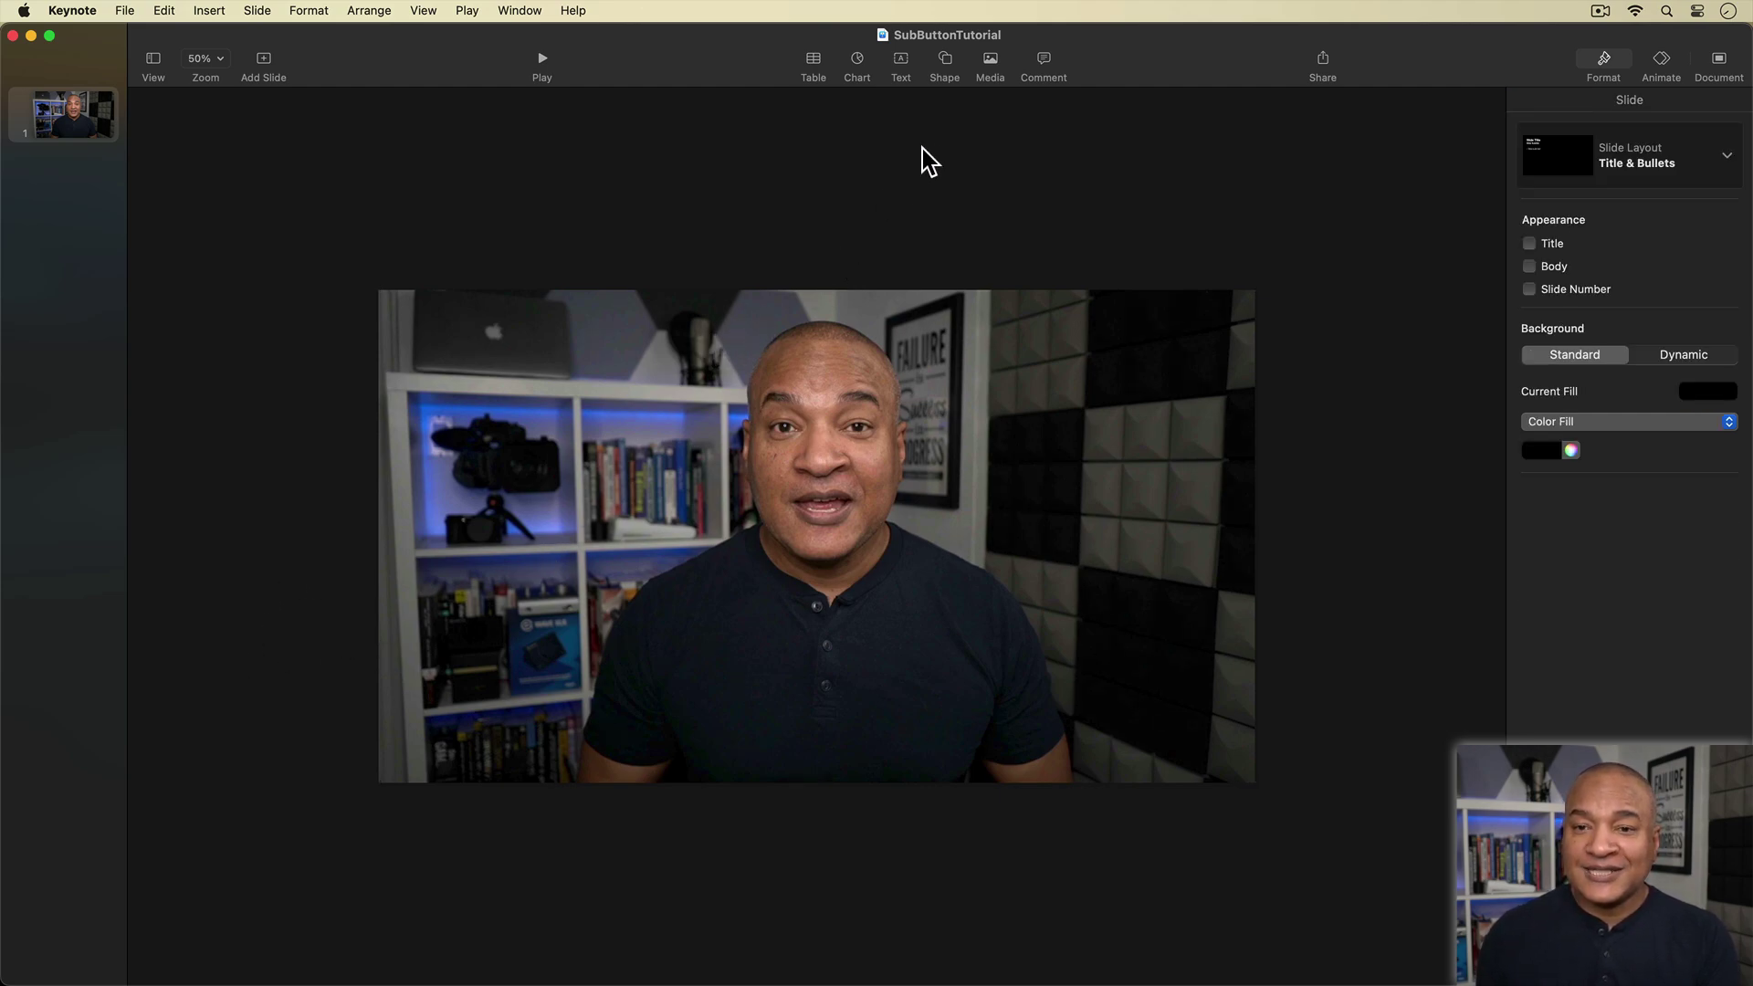
pyautogui.click(949, 58)
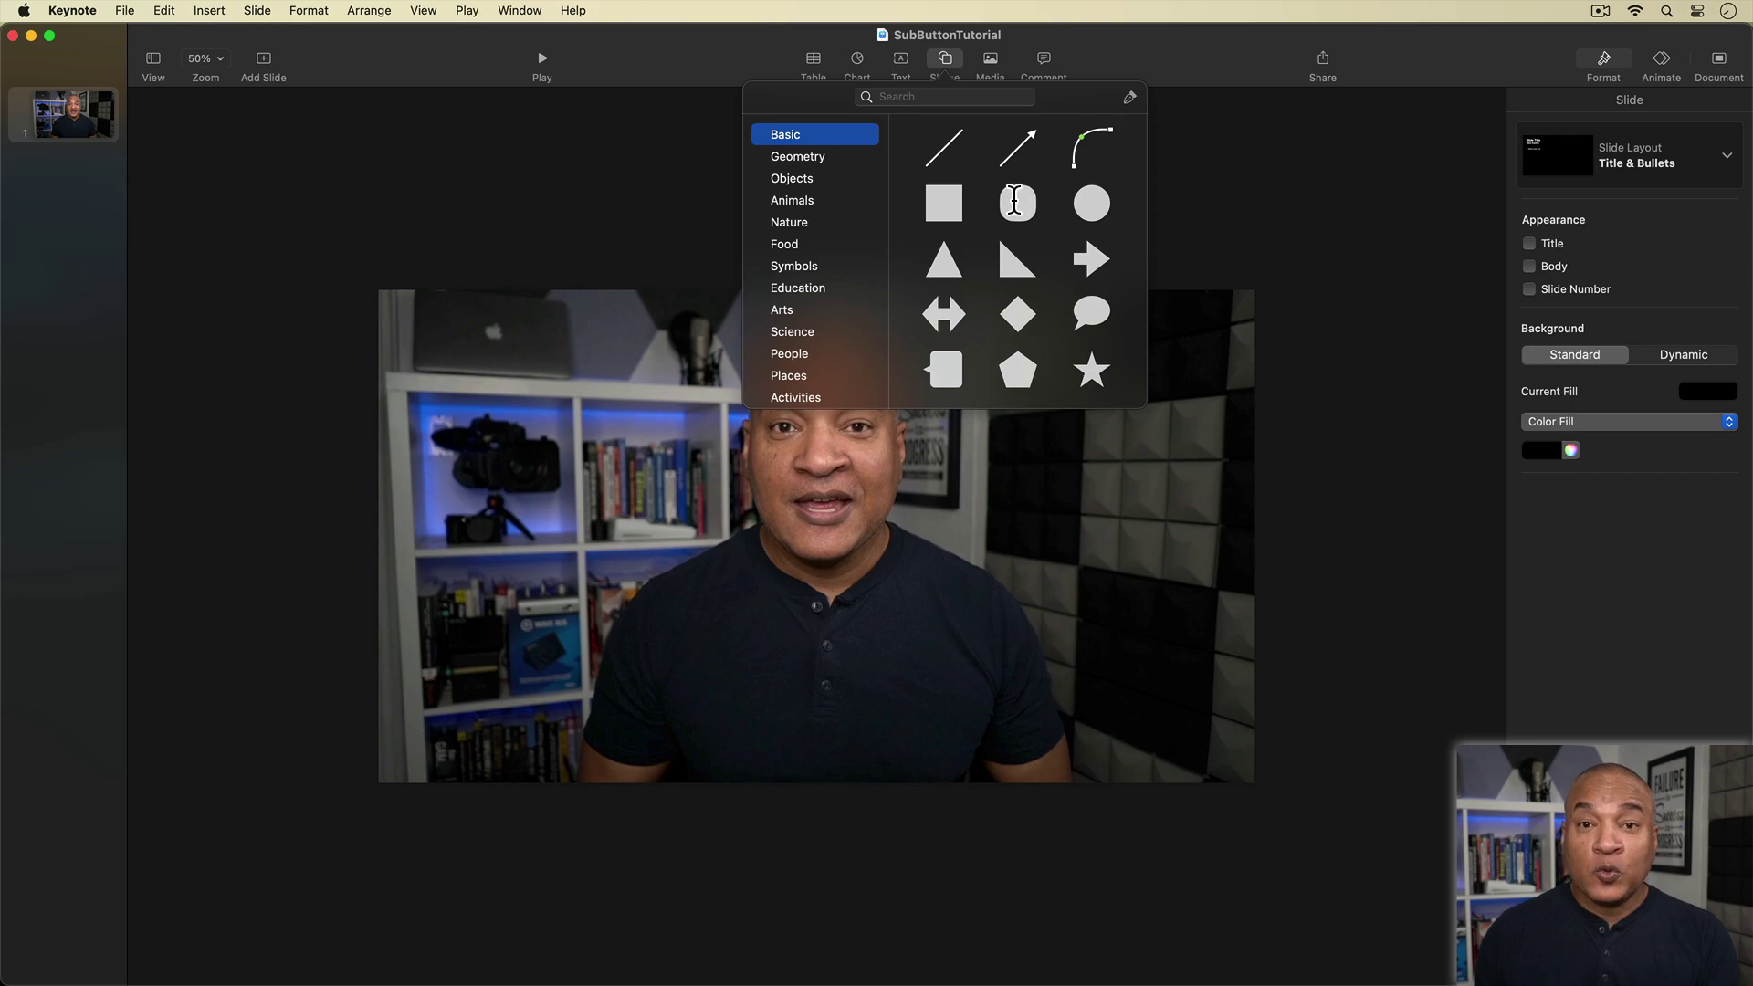
pyautogui.click(1015, 201)
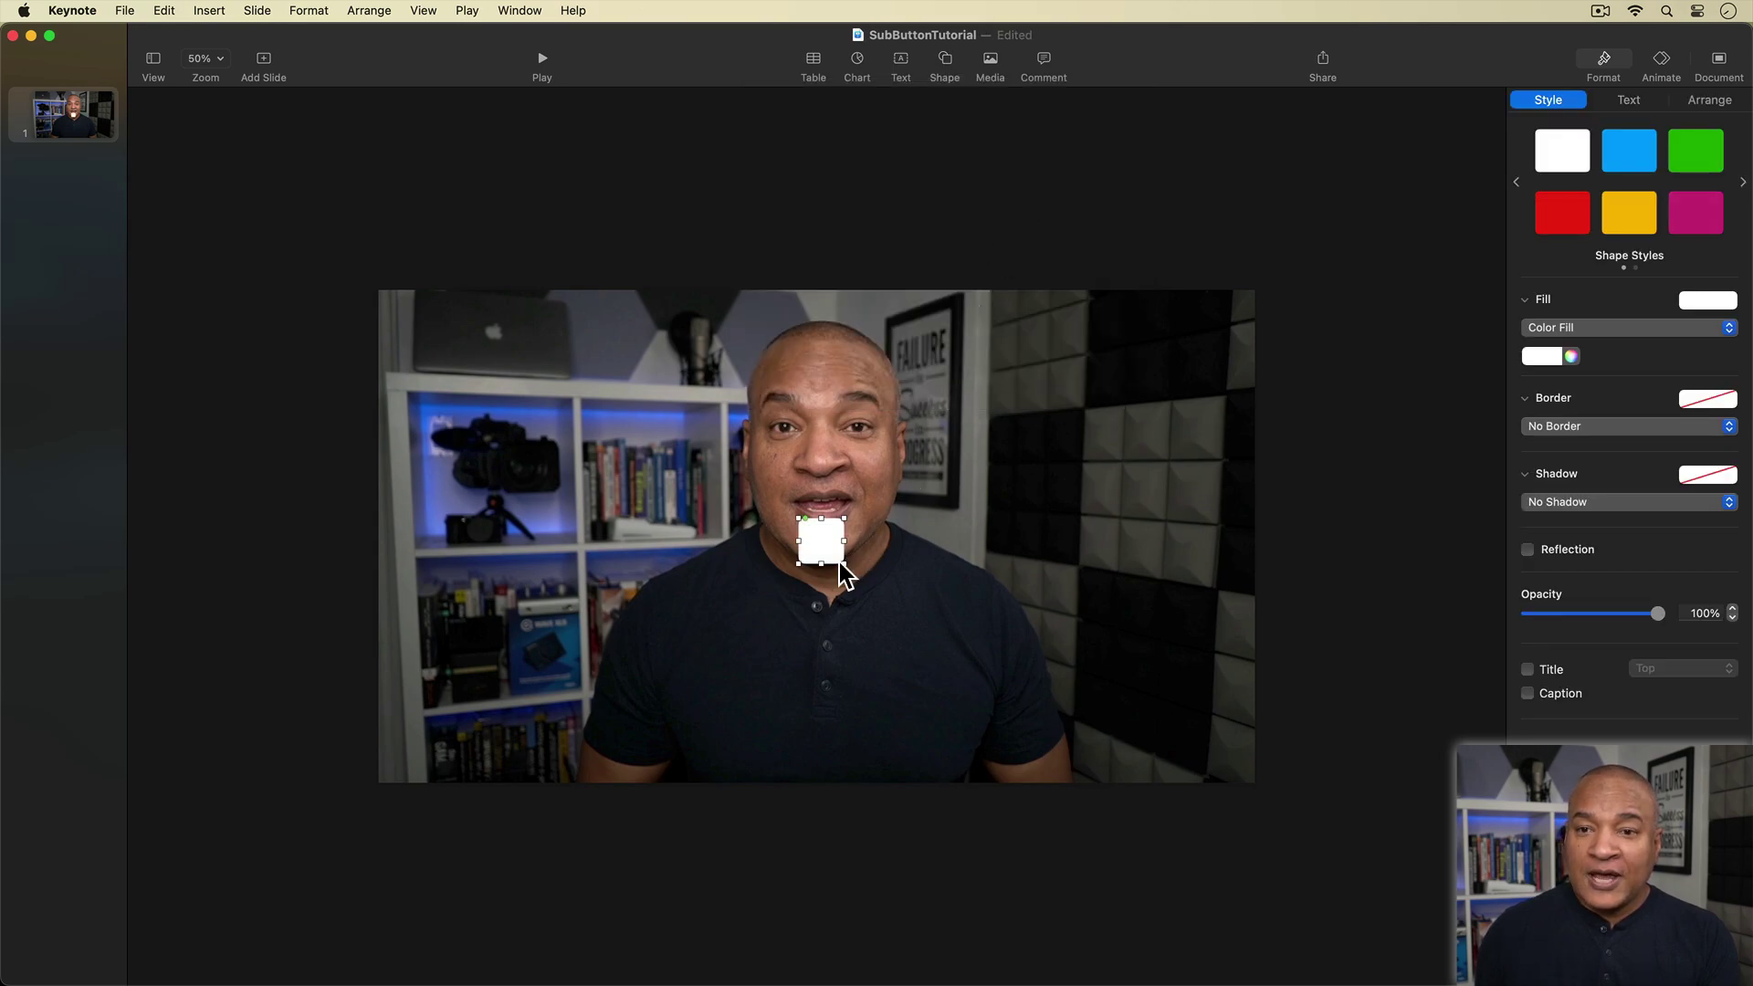
pyautogui.moveTo(825, 539); pyautogui.dragTo(449, 682)
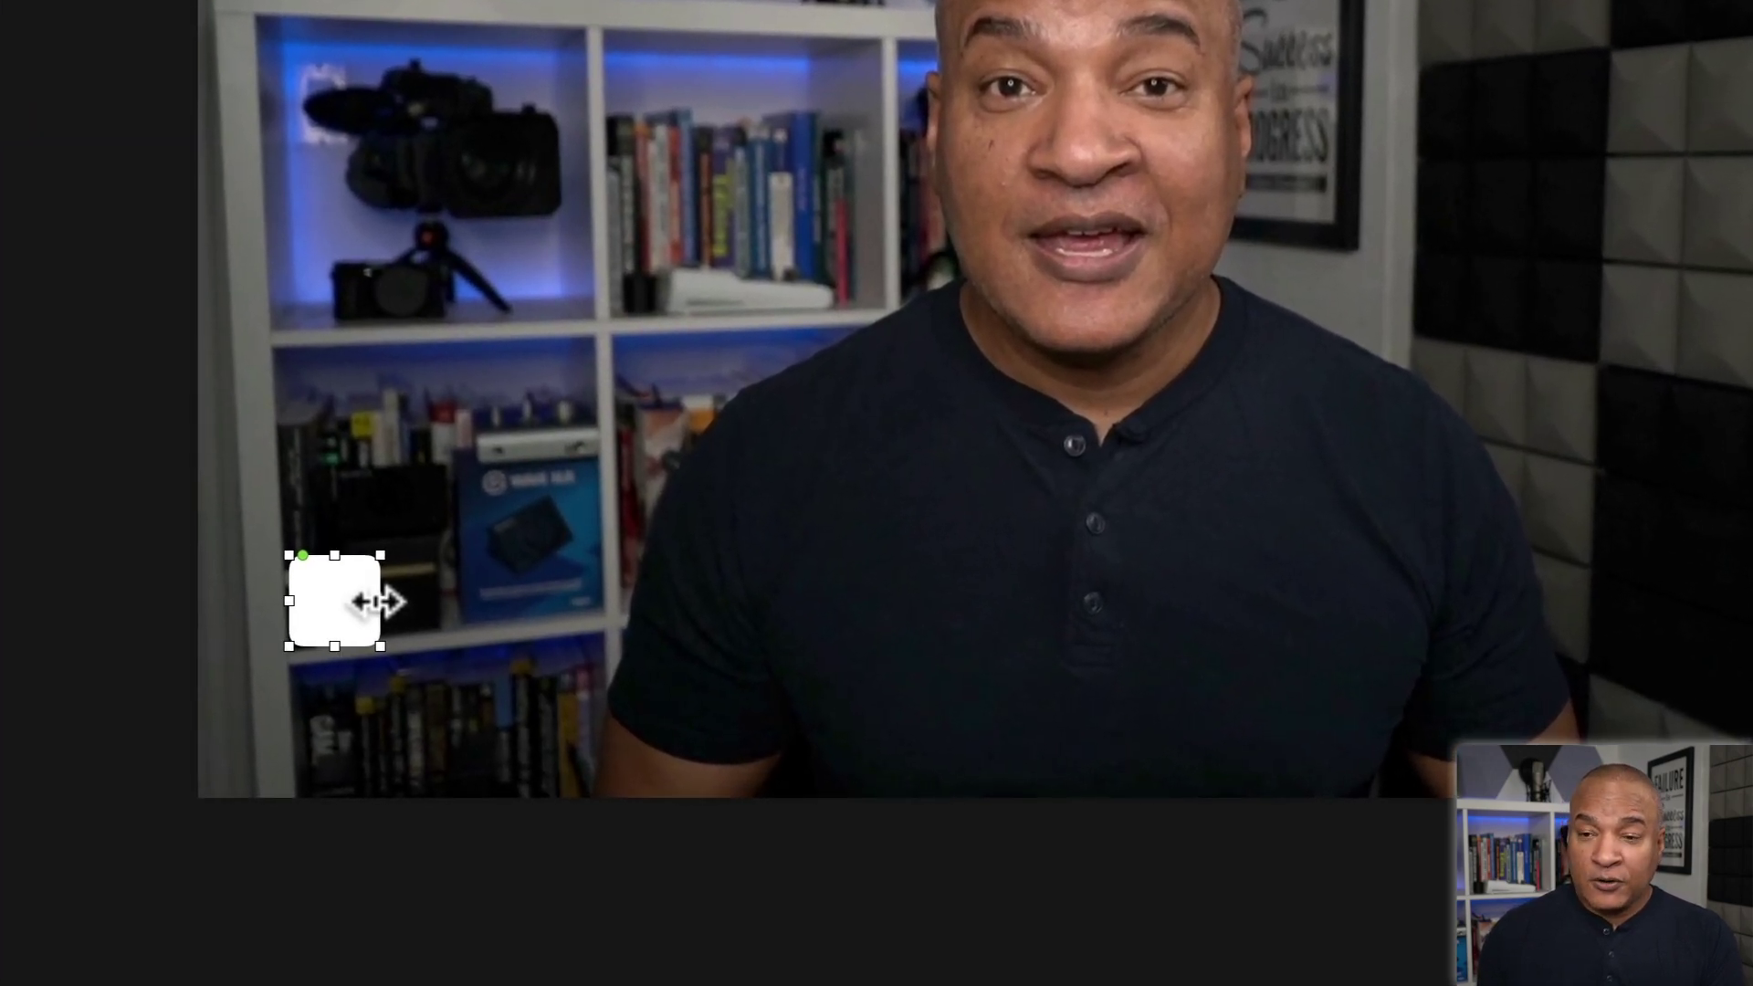
# - Widen the rounded rectangle into a button shape spanning the shelf, and try its corner-roundness adjustment
pyautogui.moveTo(378, 600); pyautogui.dragTo(601, 605)
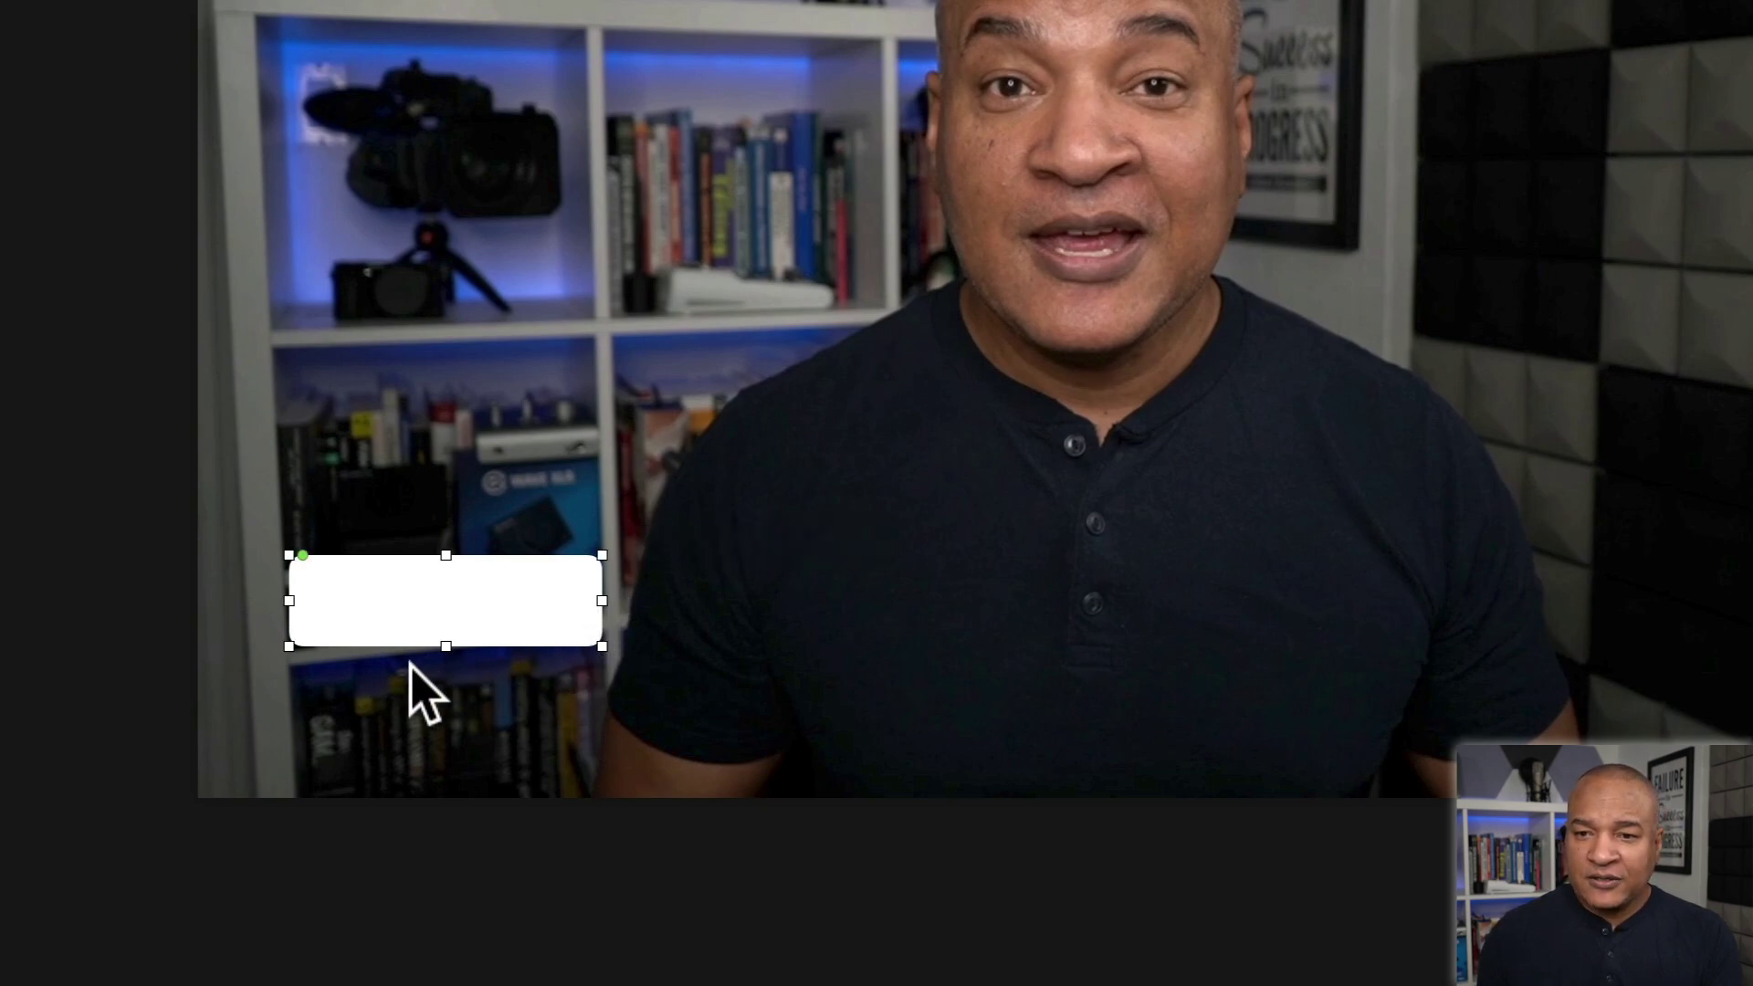
pyautogui.click(162, 644)
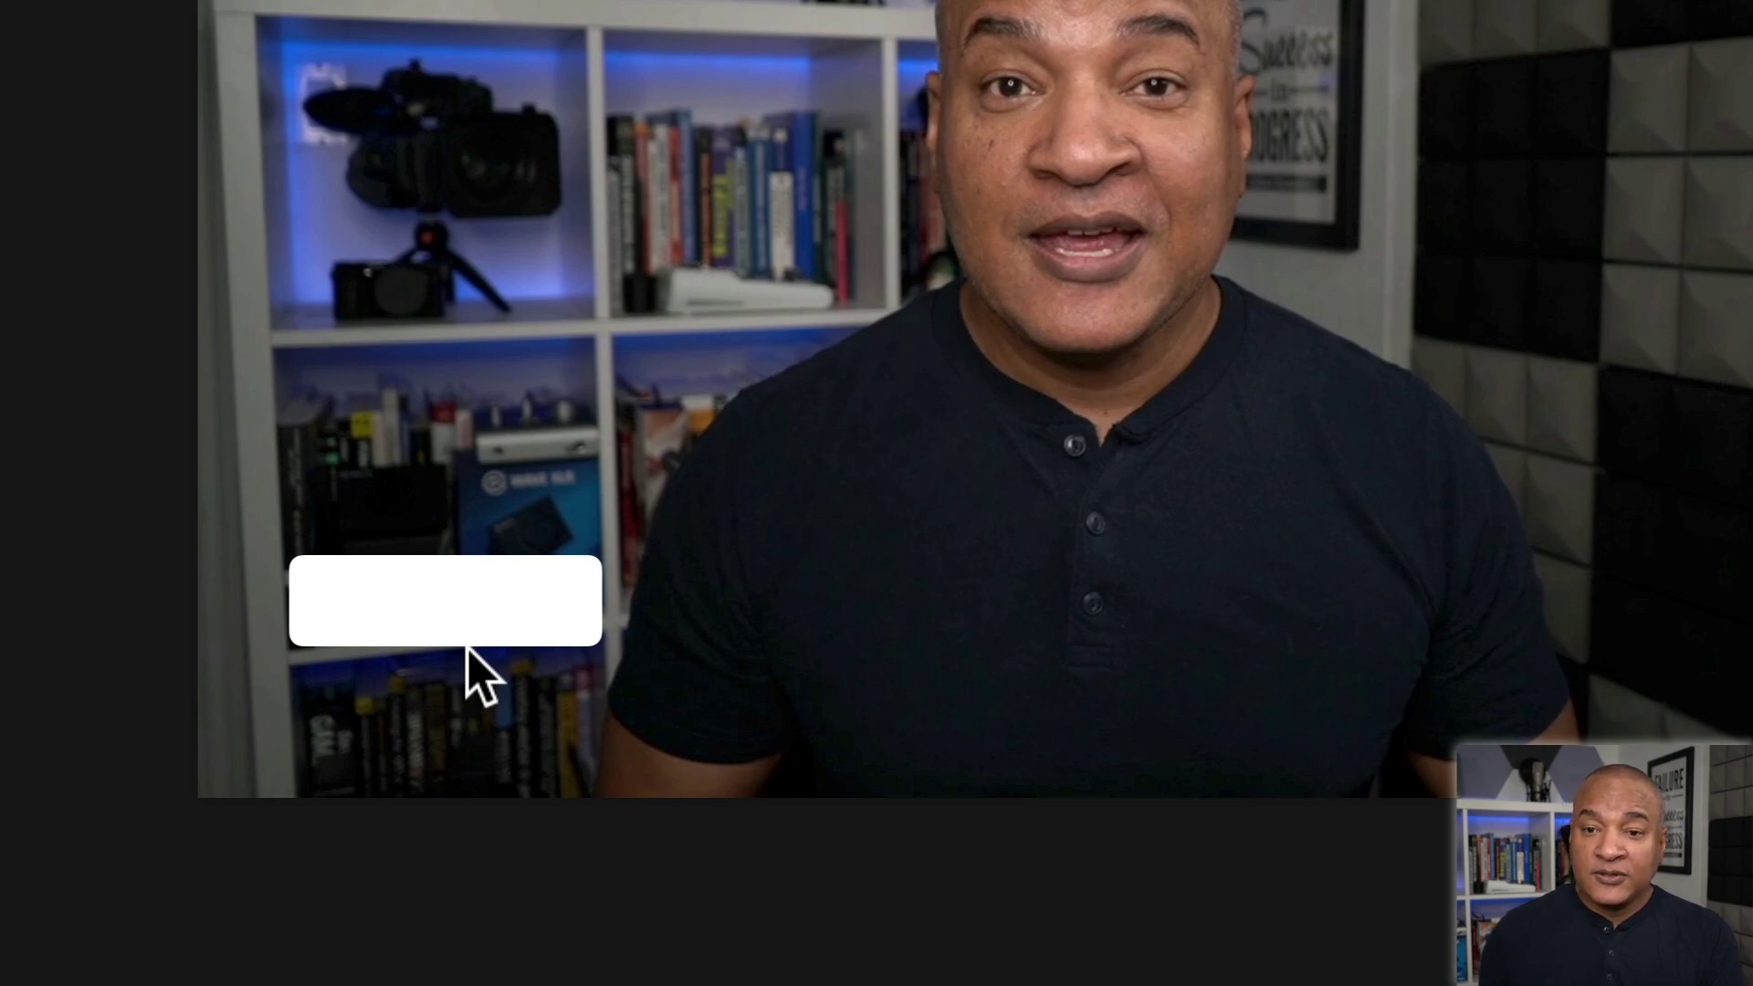
pyautogui.click(447, 607)
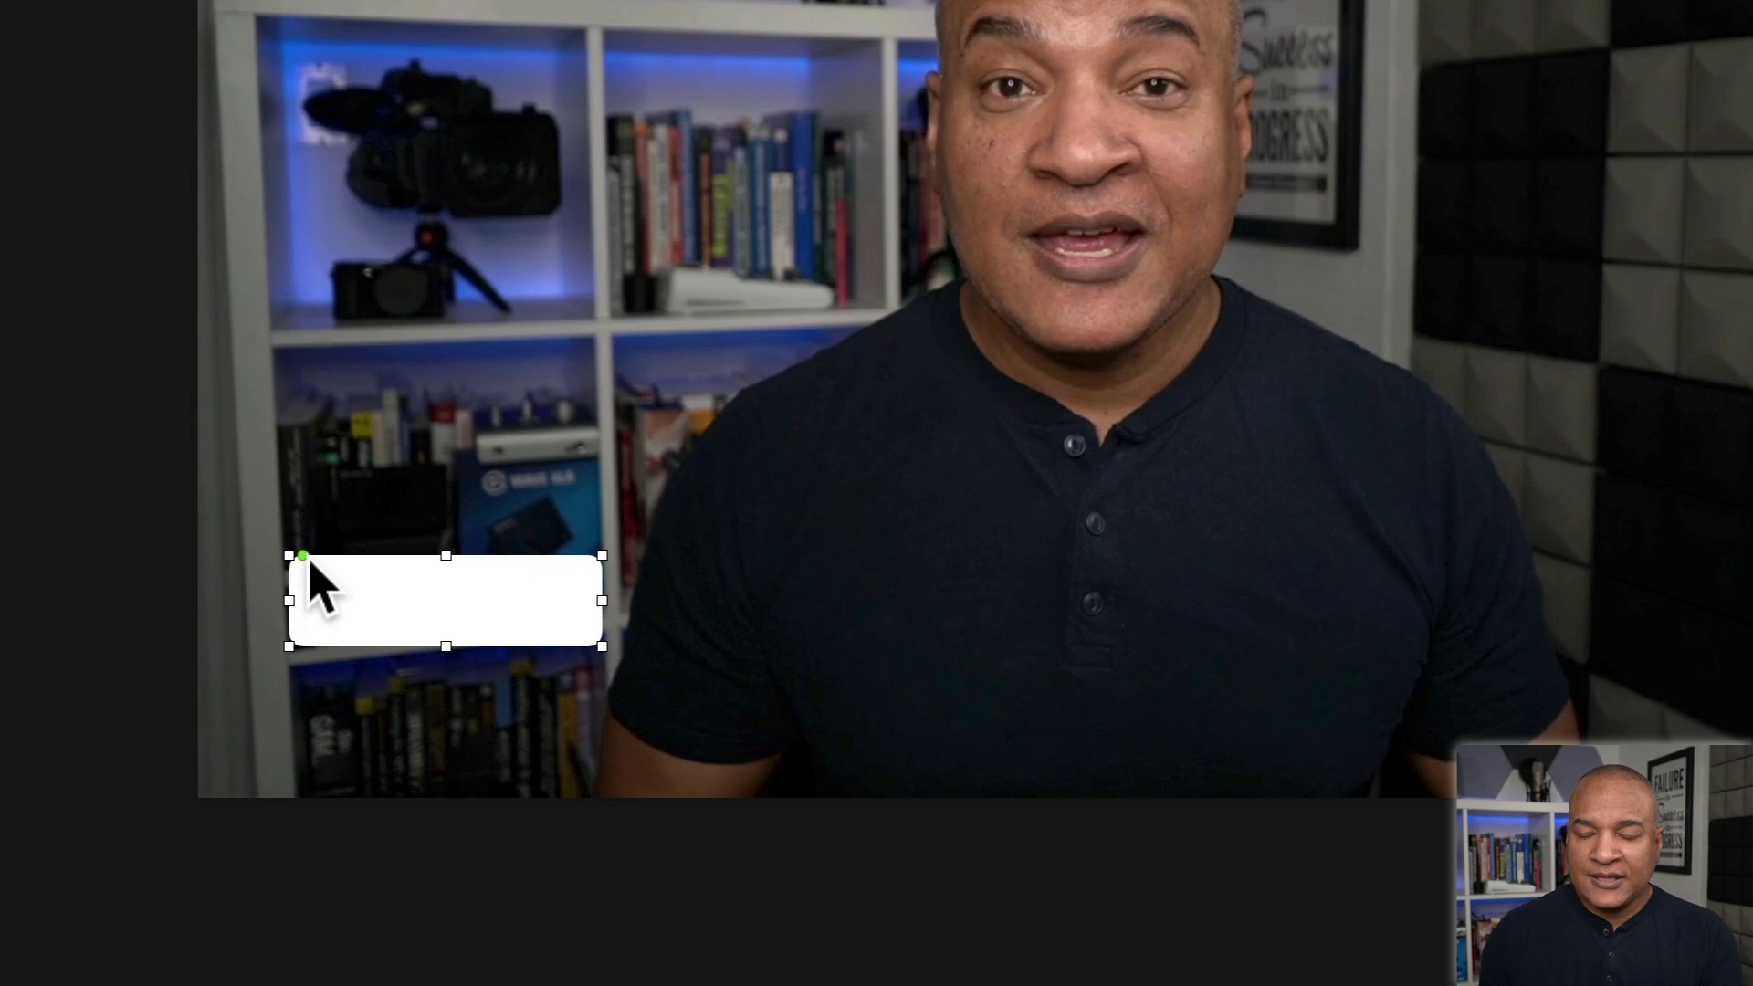
pyautogui.moveTo(302, 554)
pyautogui.mouseDown()
pyautogui.moveTo(341, 553)
pyautogui.moveTo(302, 554)
pyautogui.mouseUp()
pyautogui.moveTo(474, 627); pyautogui.dragTo(472, 624)
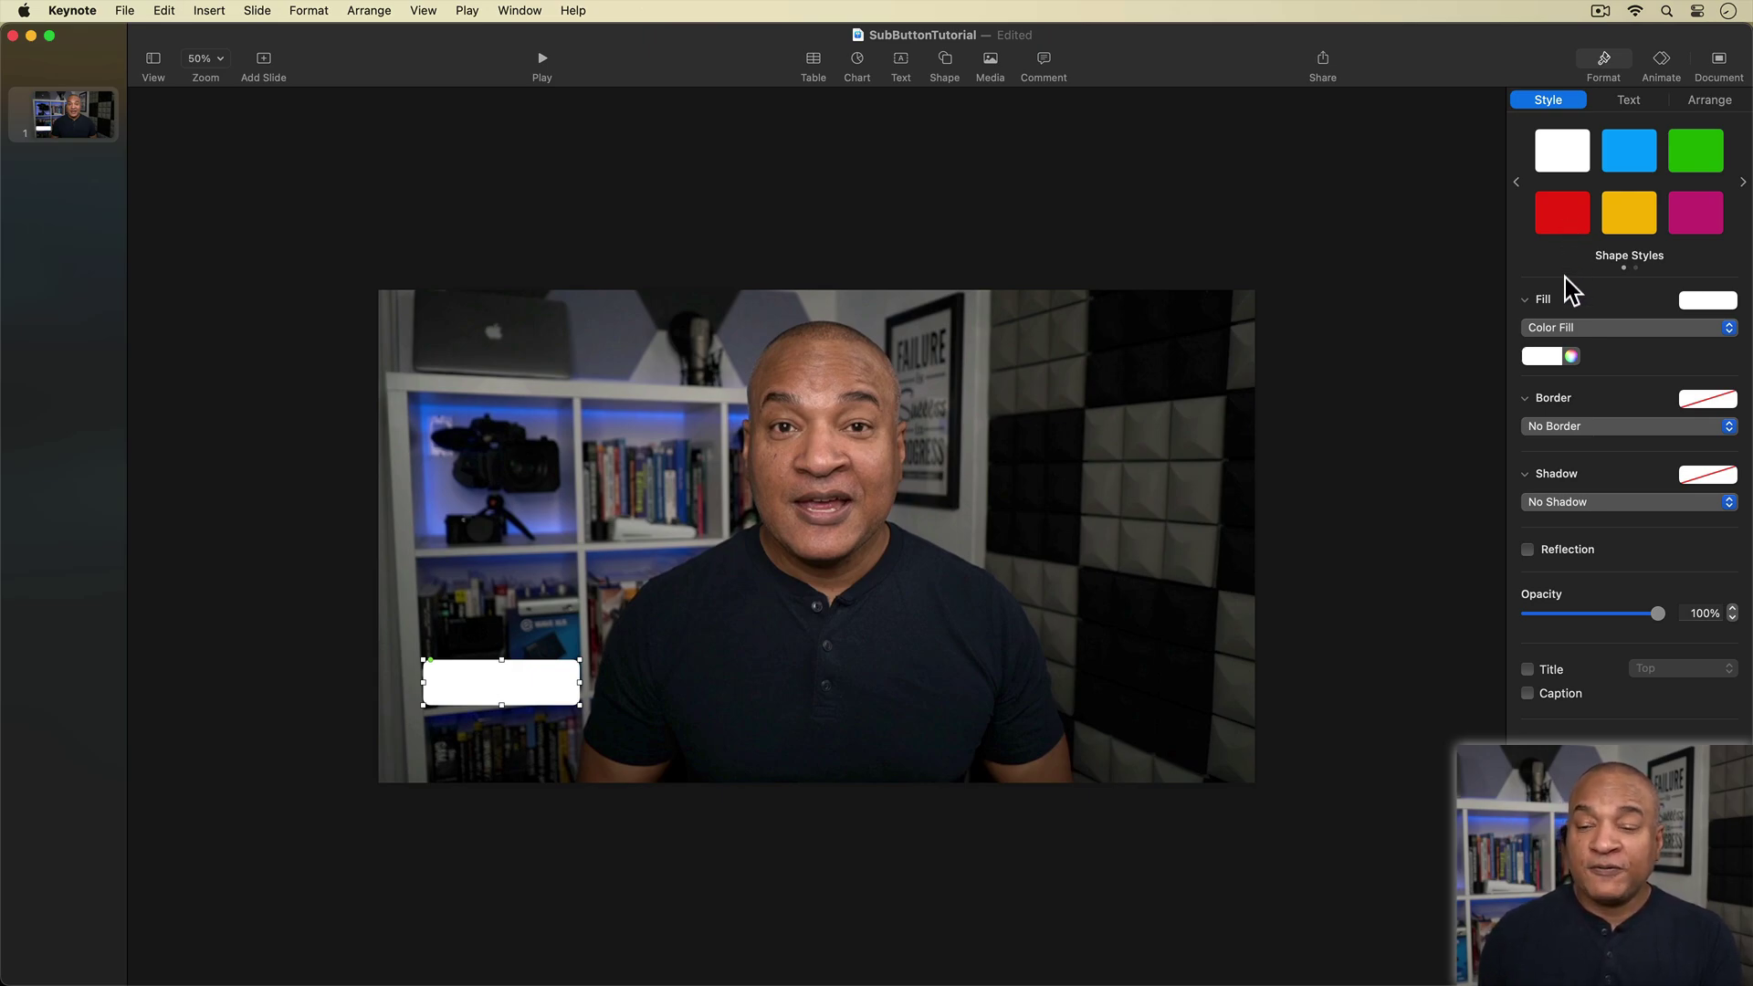
# - Fill the rounded rectangle with the red hex color BF111E using RGB sliders, and close the color window
pyautogui.click(1572, 358)
pyautogui.moveTo(226, 643); pyautogui.dragTo(1126, 347)
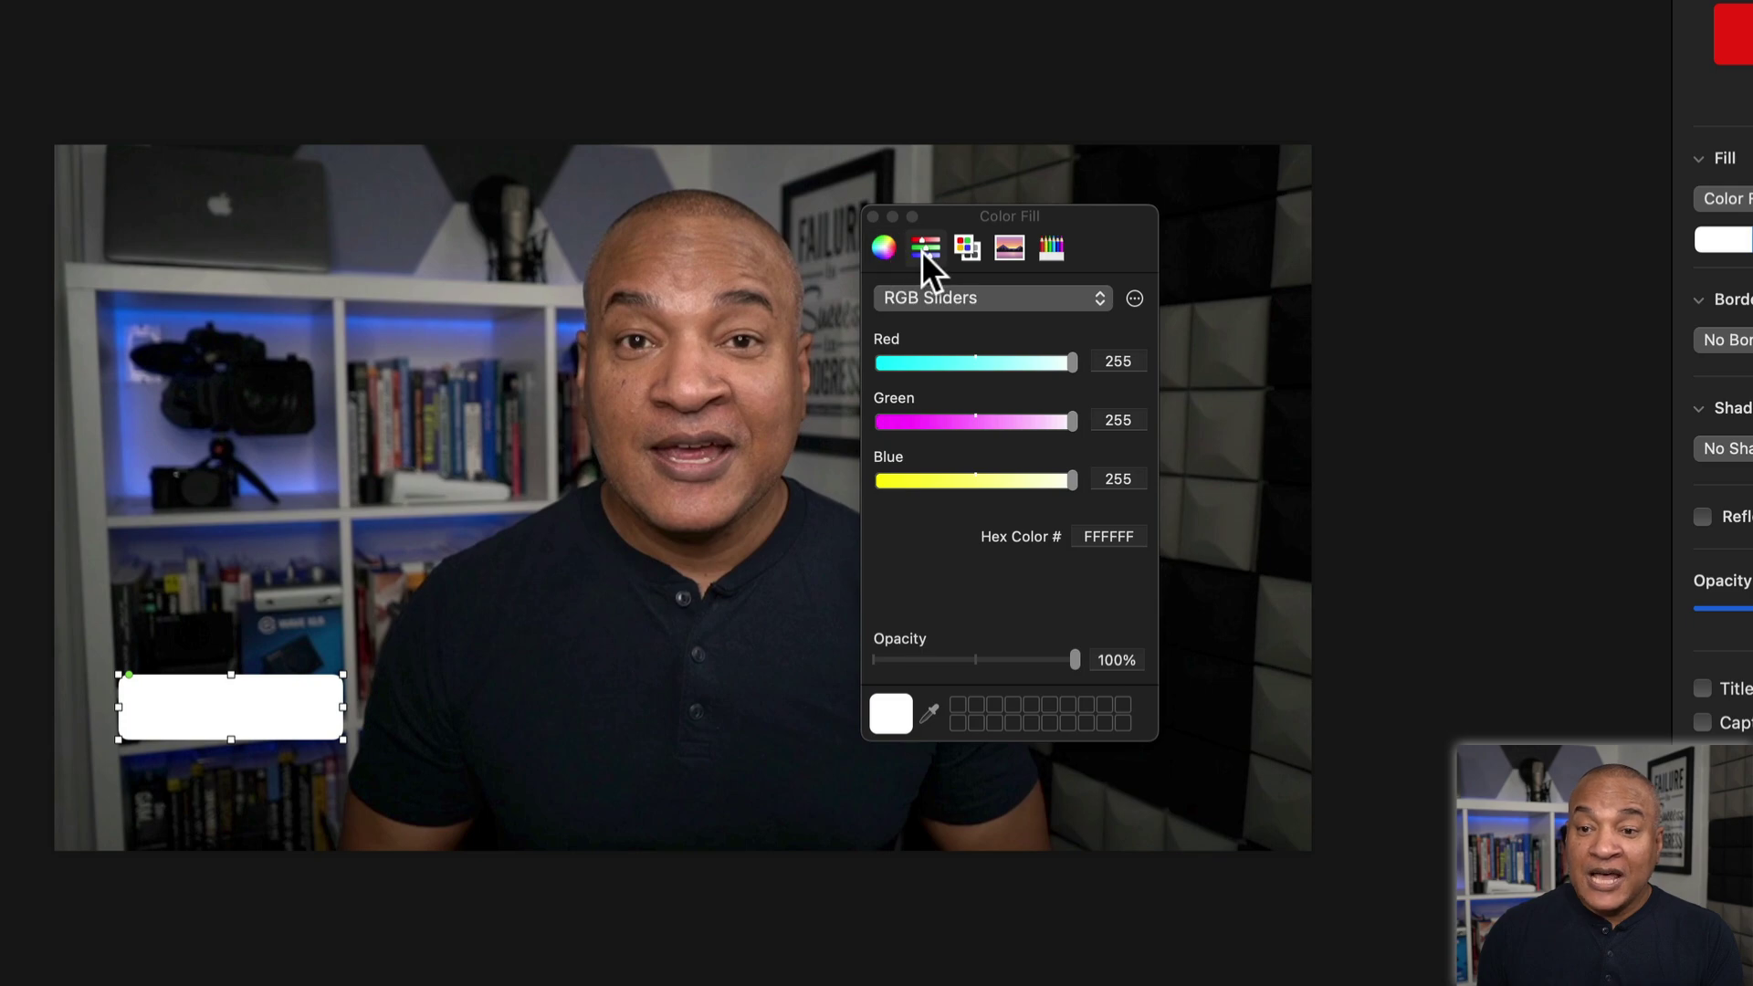
pyautogui.click(1101, 298)
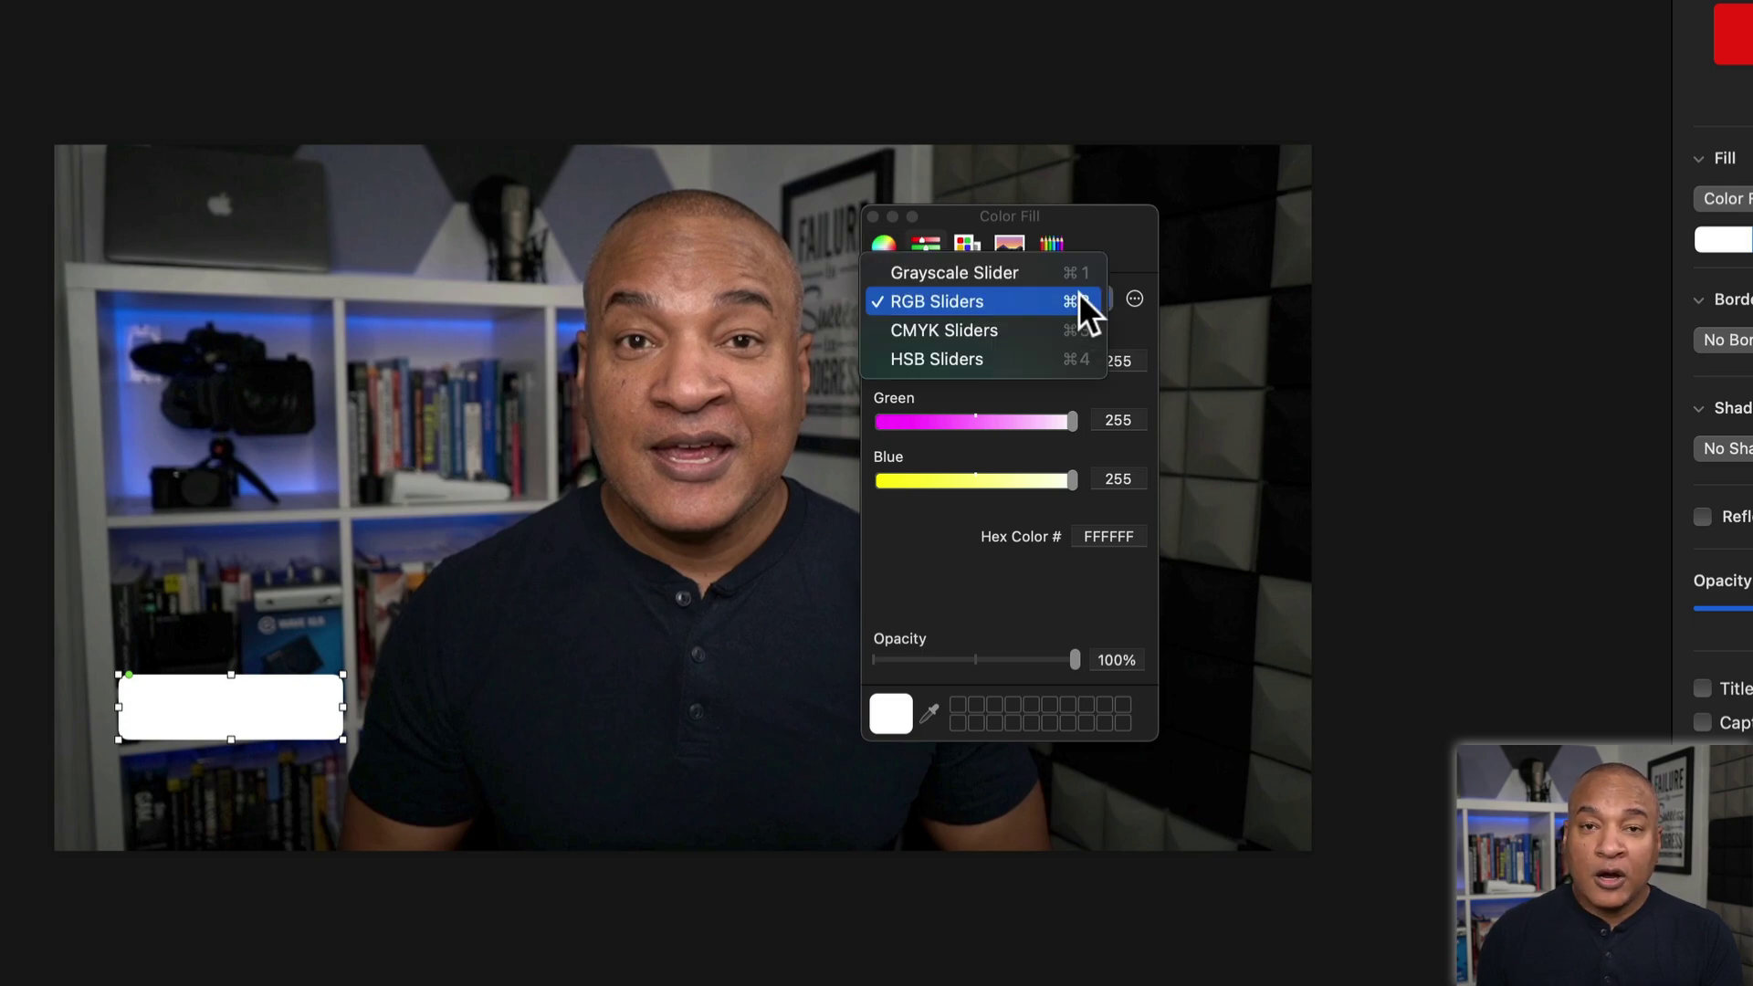
pyautogui.click(967, 299)
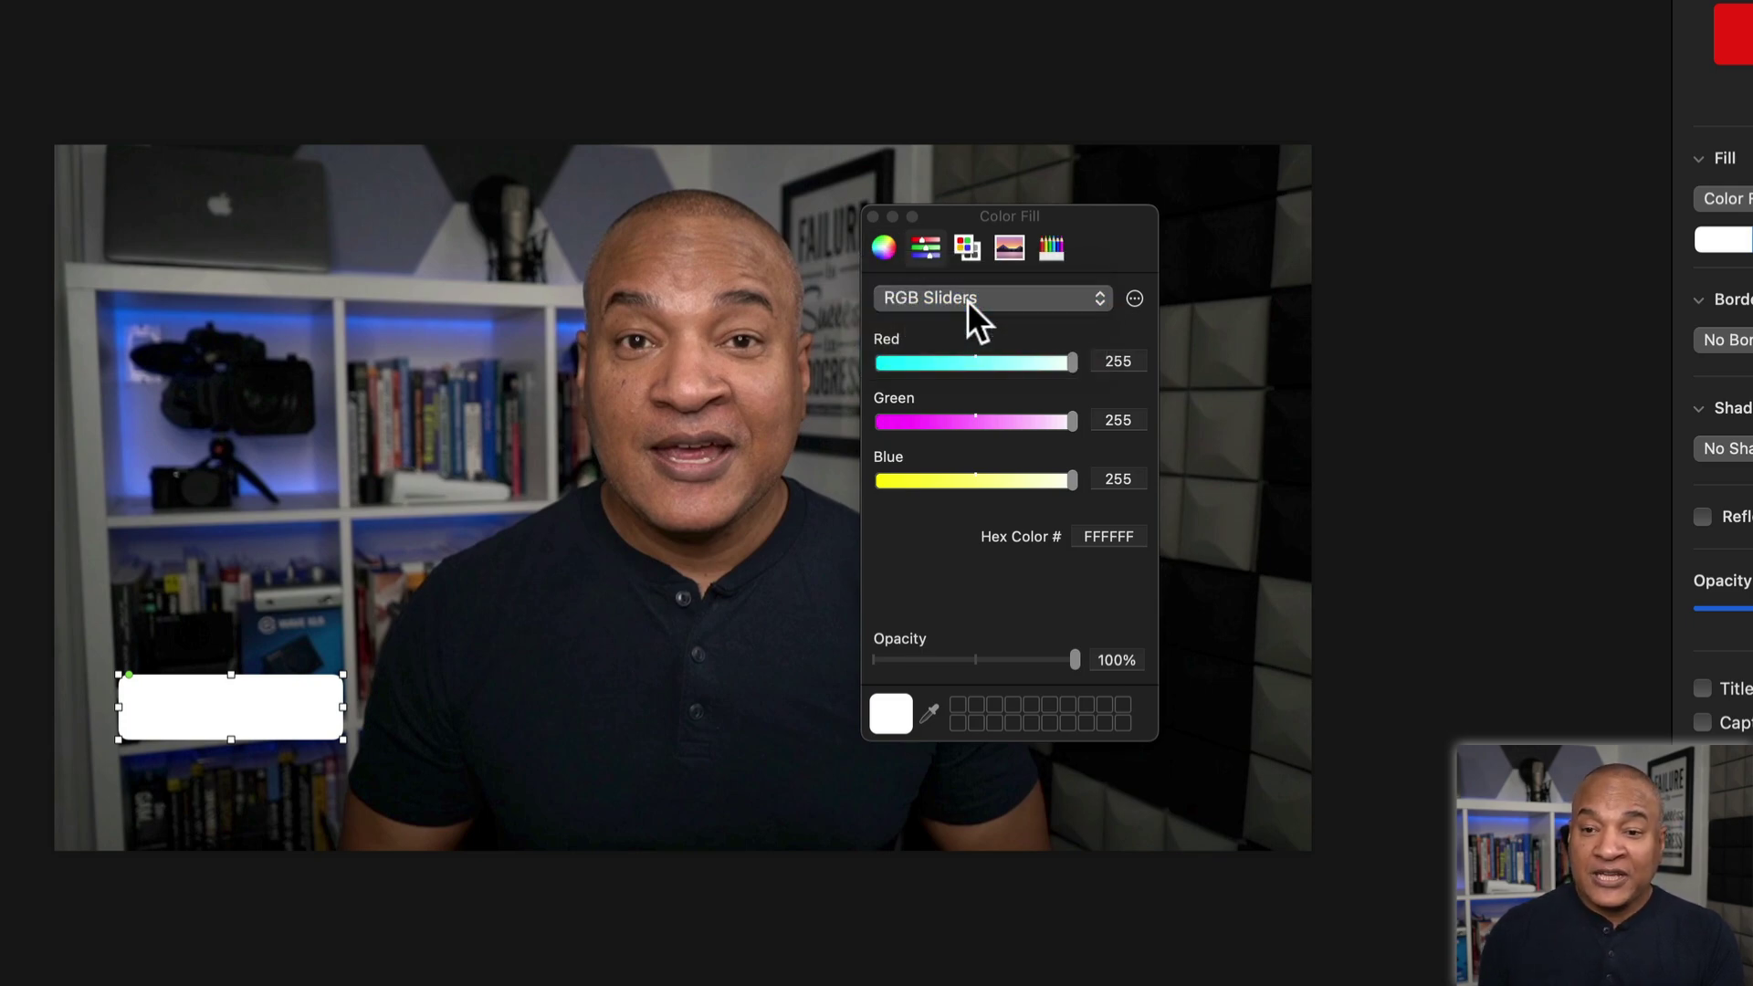
pyautogui.click(1080, 535)
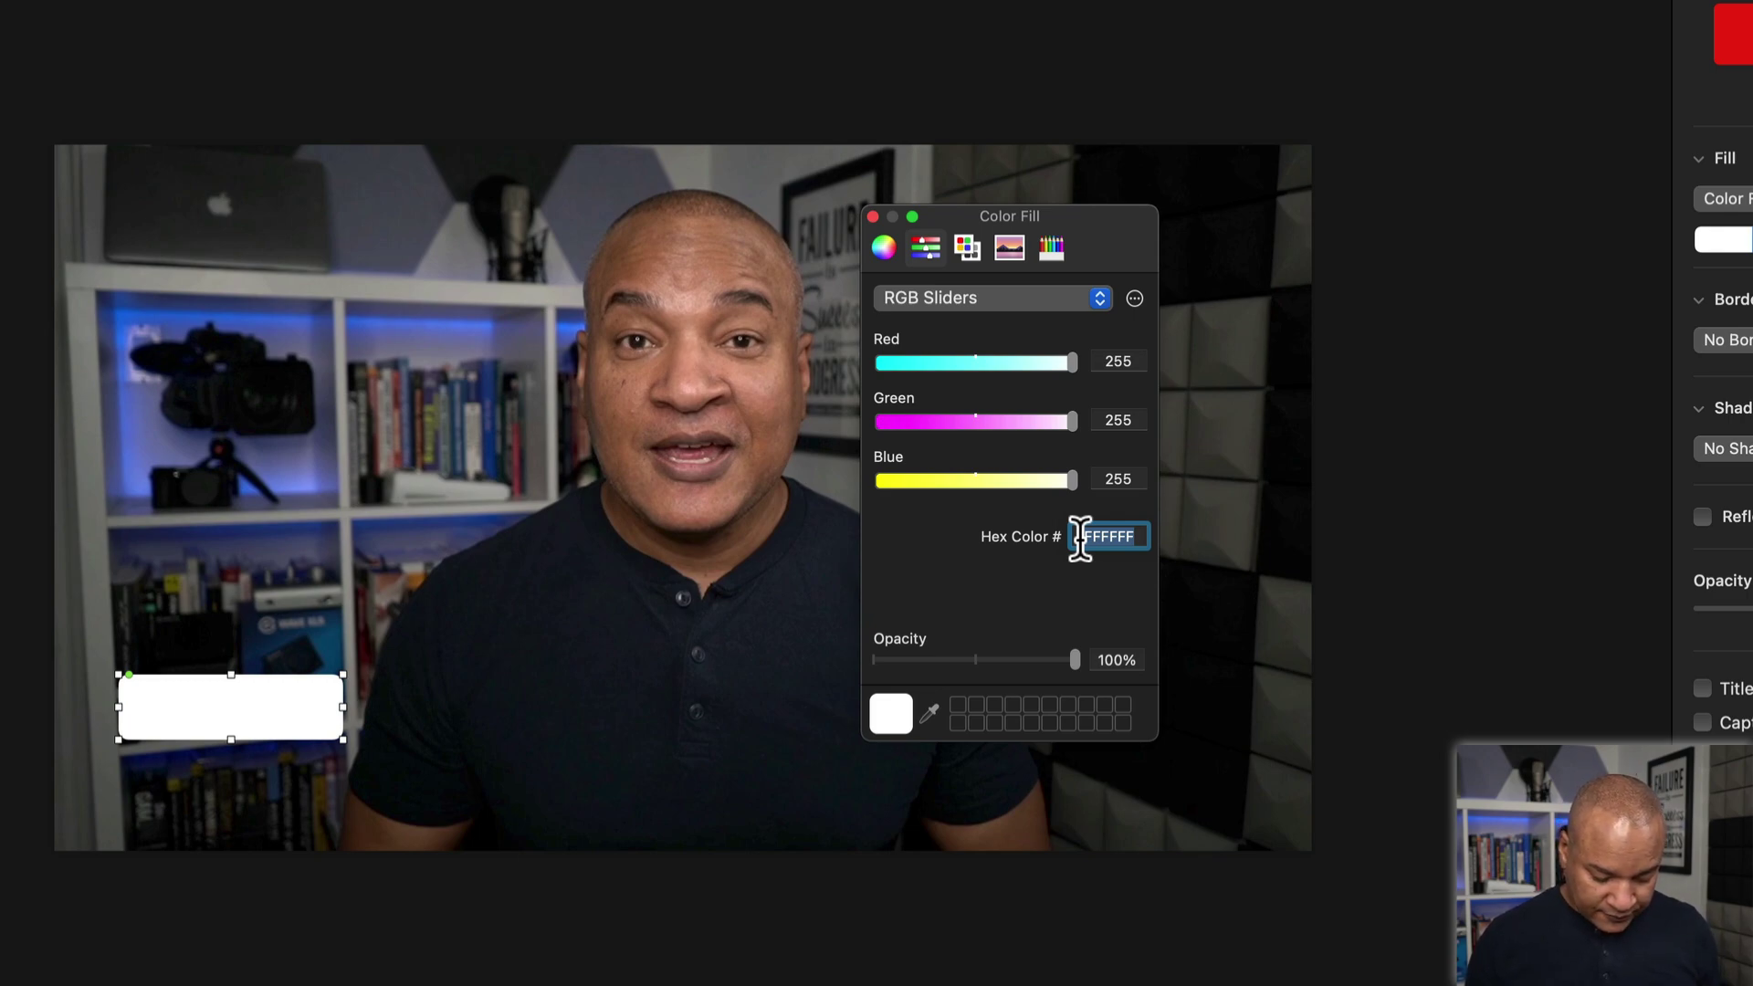
pyautogui.write('BF111E')
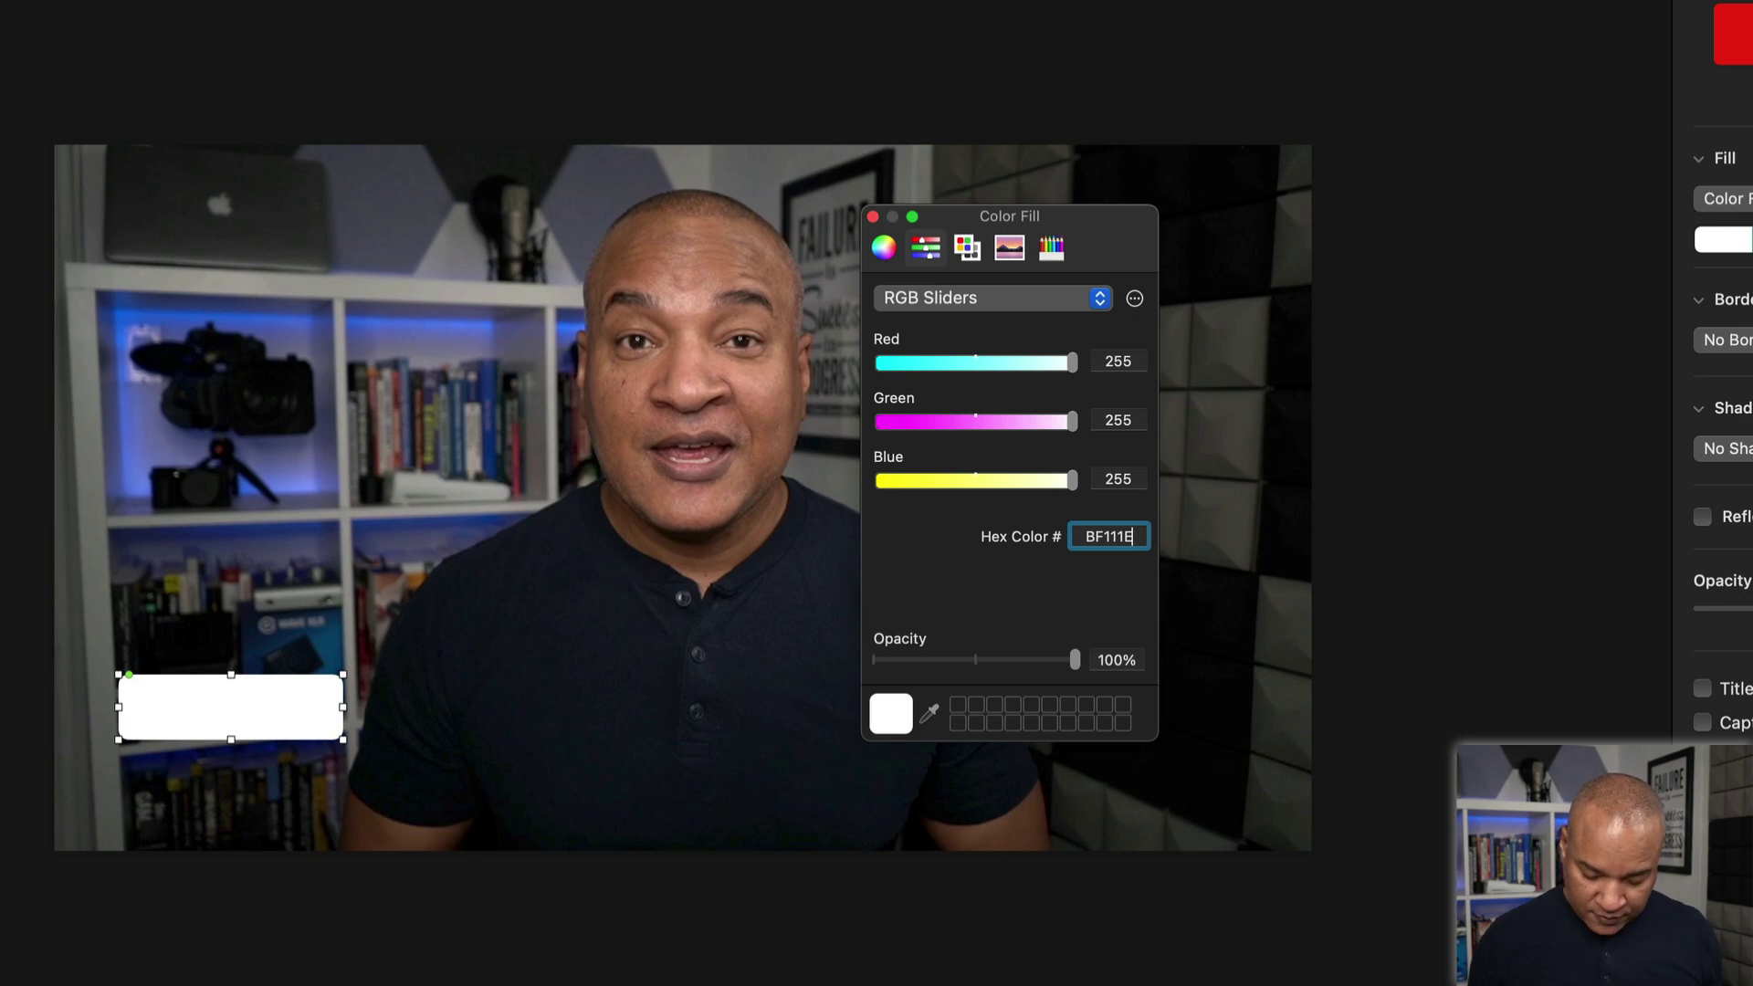
pyautogui.press('Return')
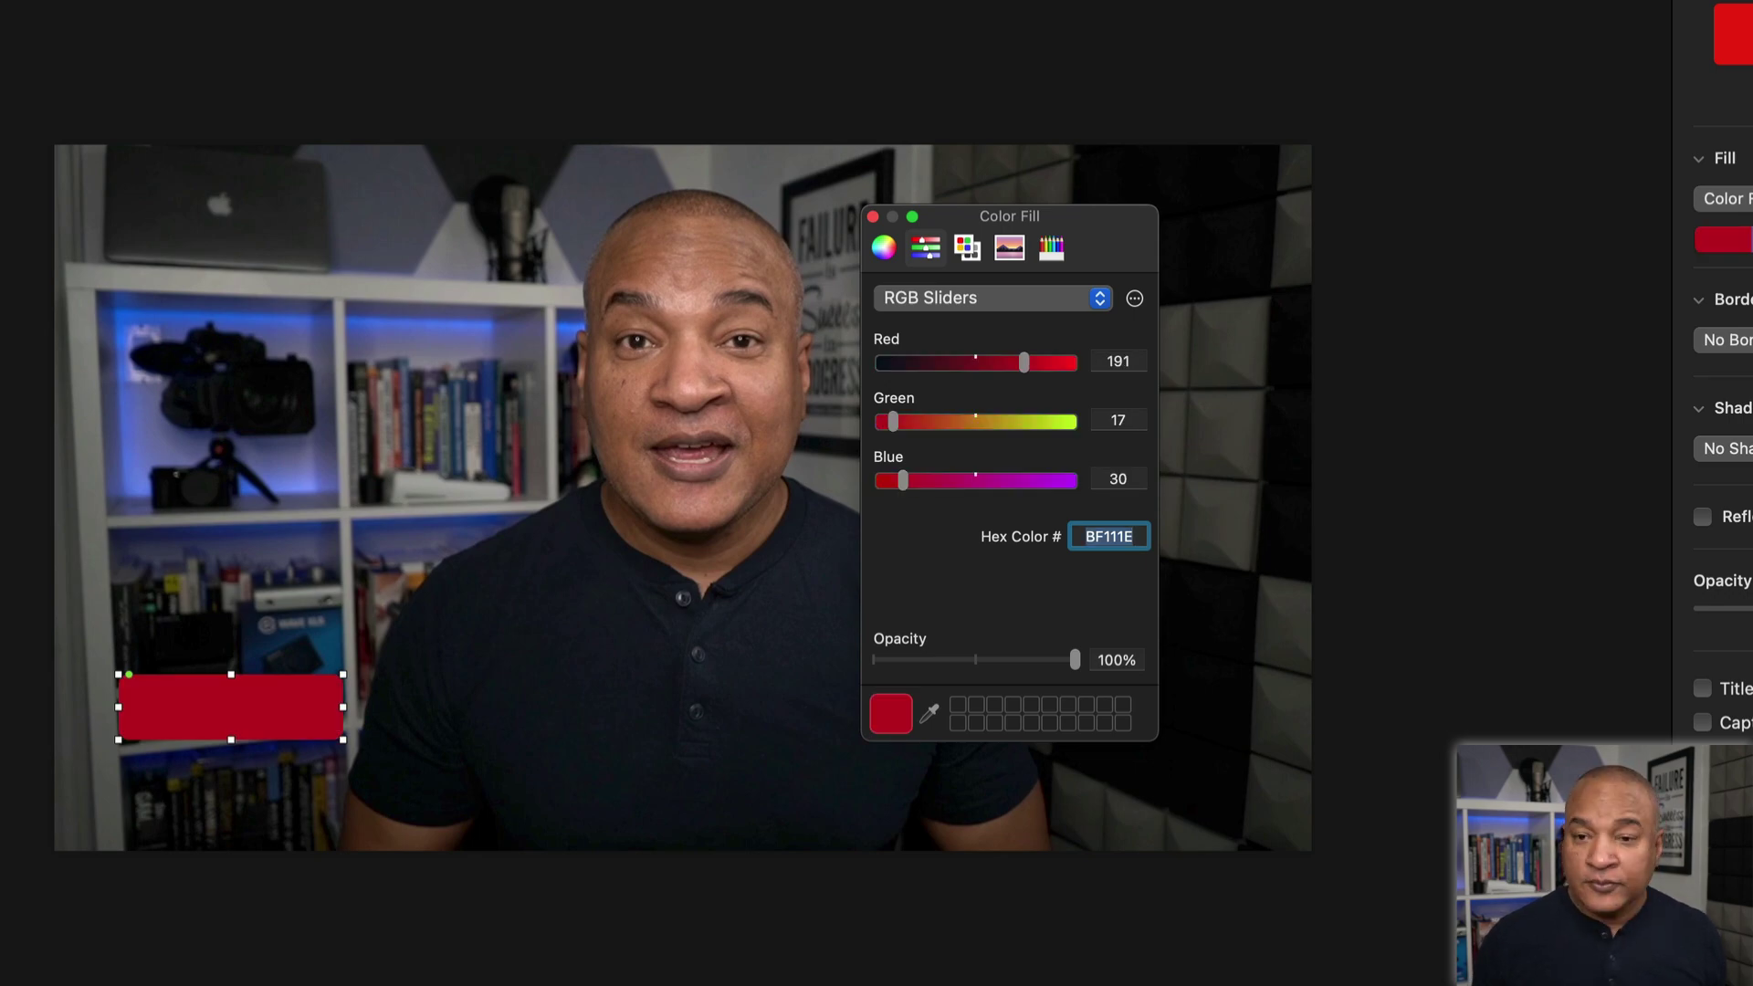
pyautogui.click(873, 216)
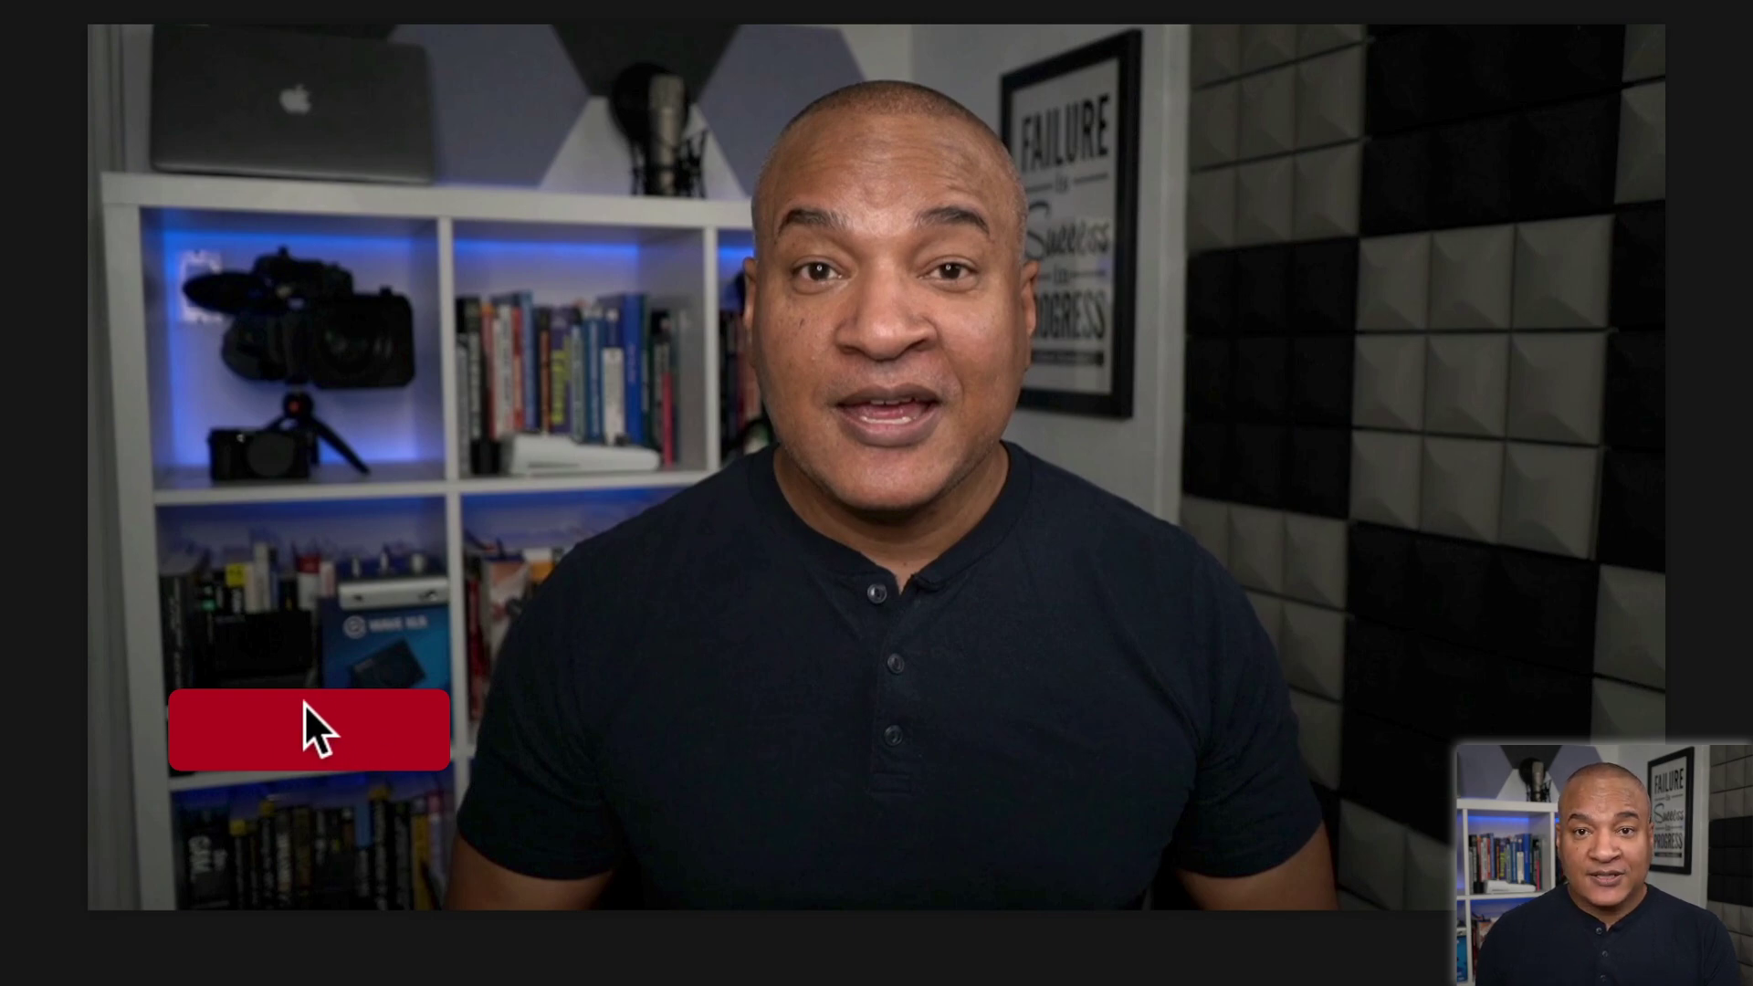
# - Add the text SUBSCRIBE inside the red rounded rectangle
pyautogui.click(307, 716)
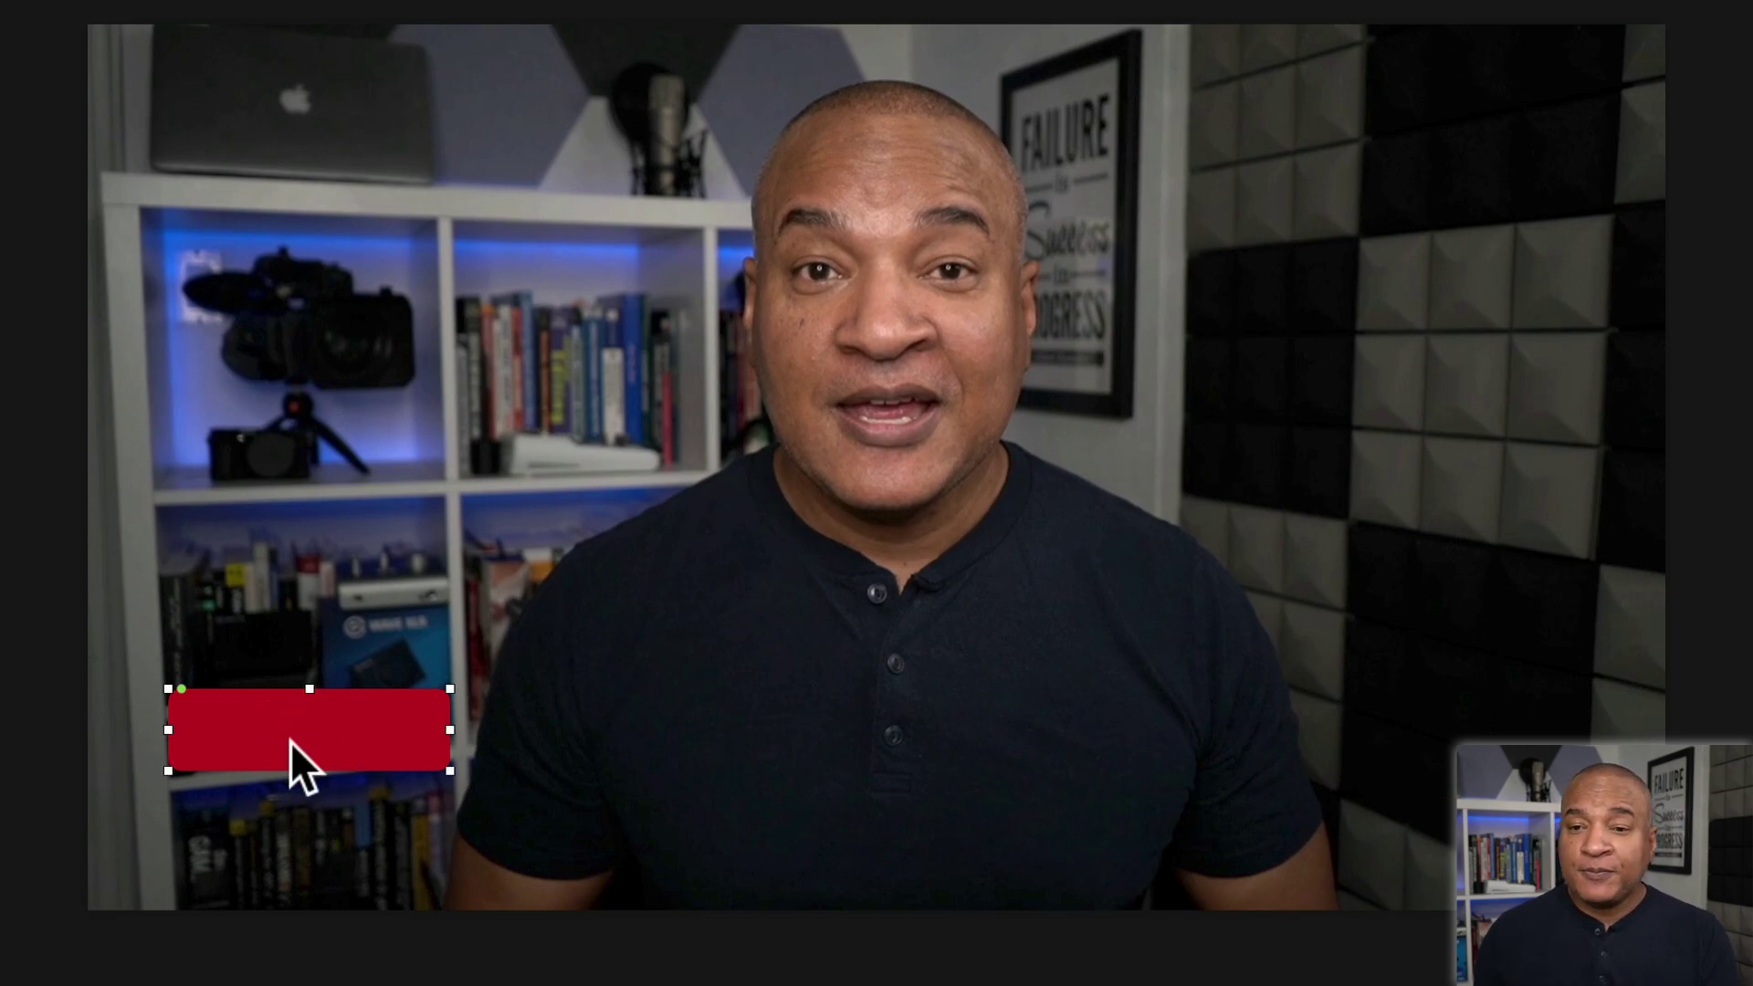
pyautogui.doubleClick(303, 719)
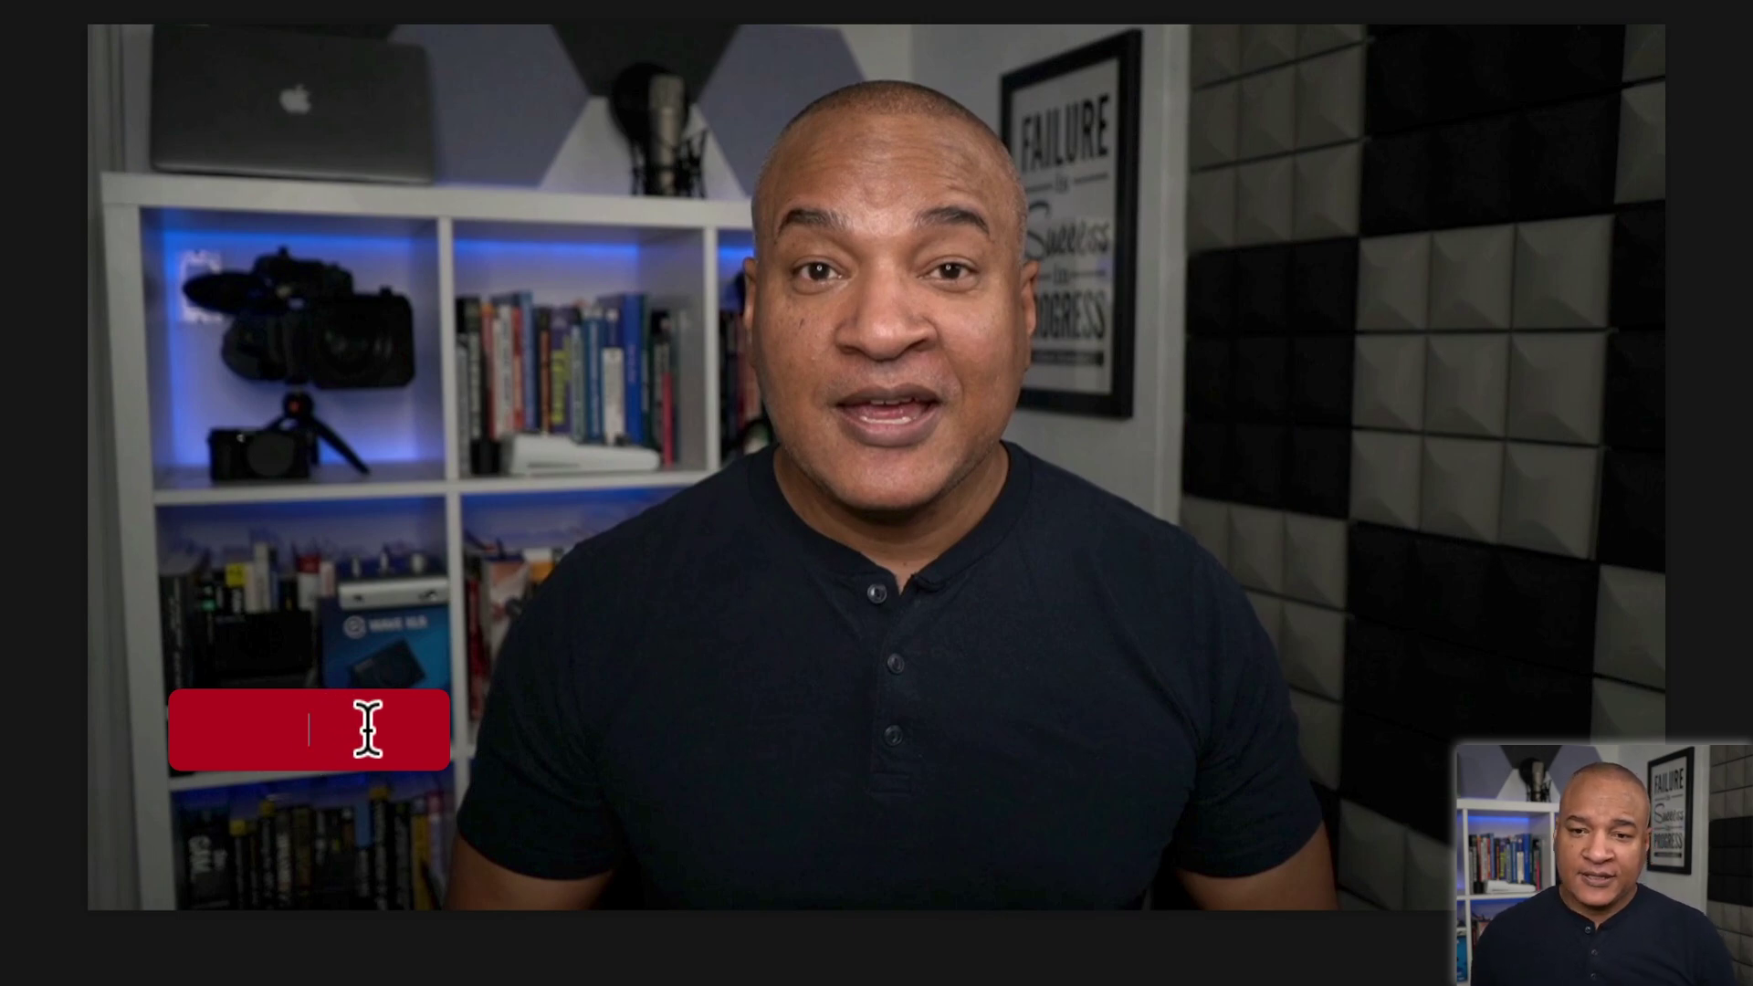
pyautogui.write('SUB')
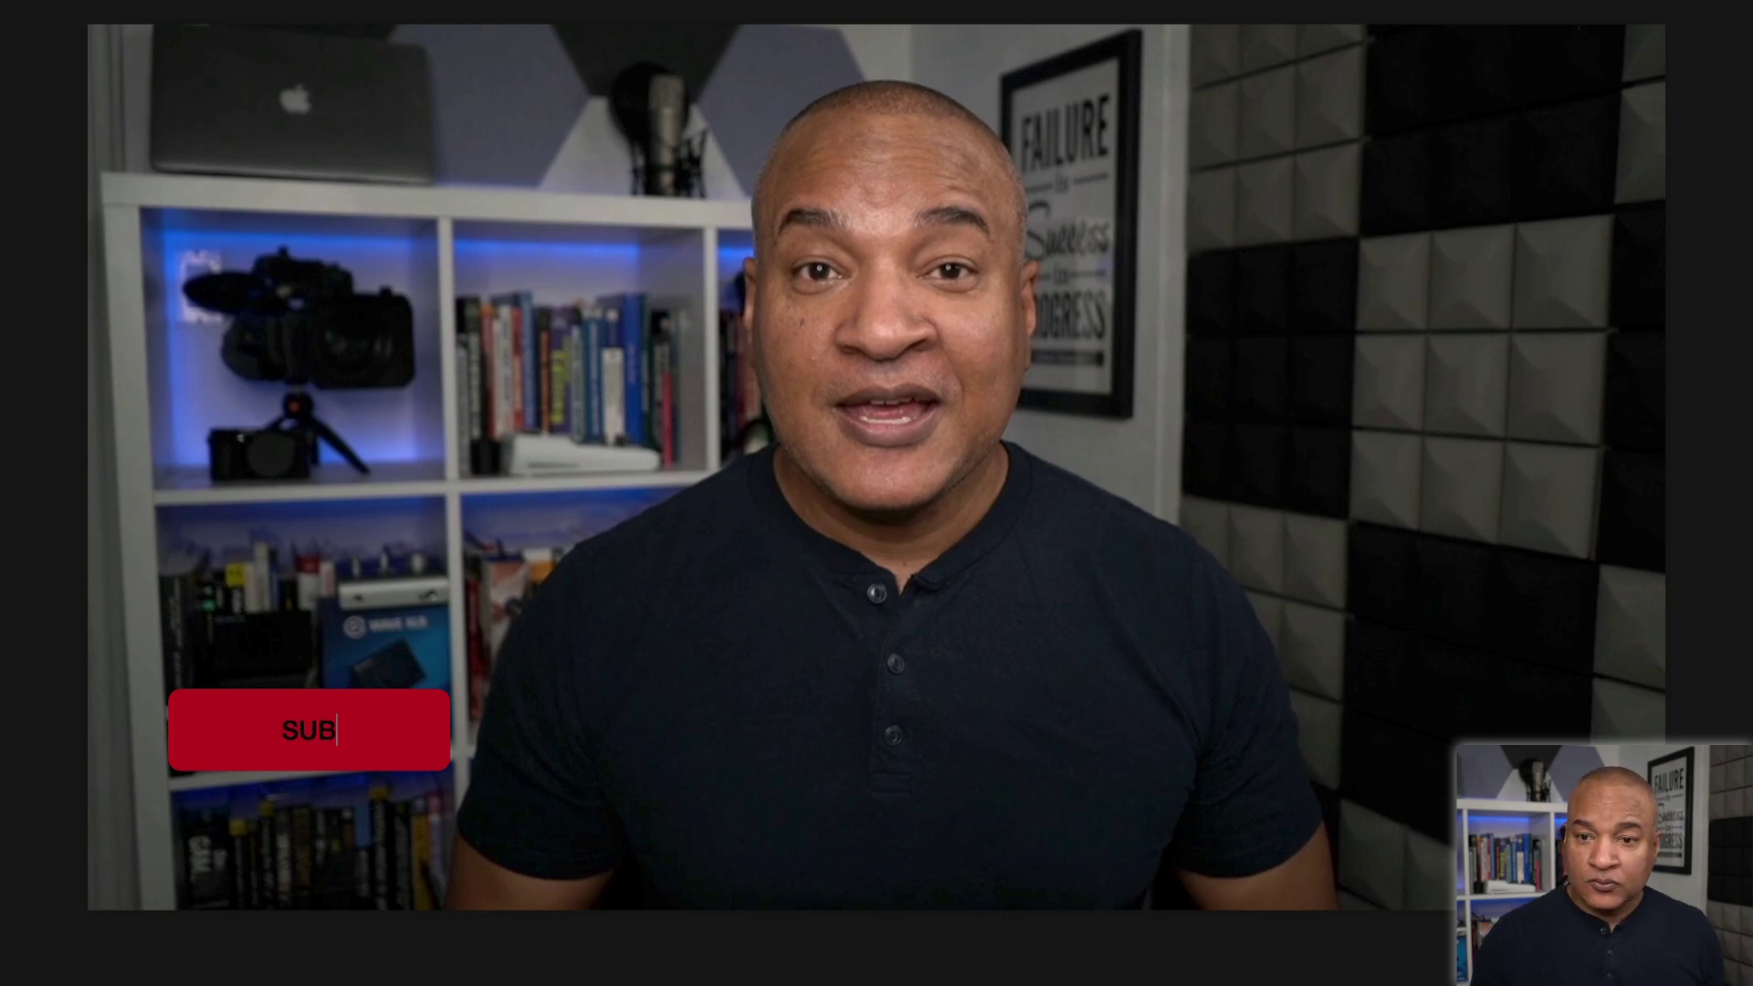
pyautogui.write('SCRIBE')
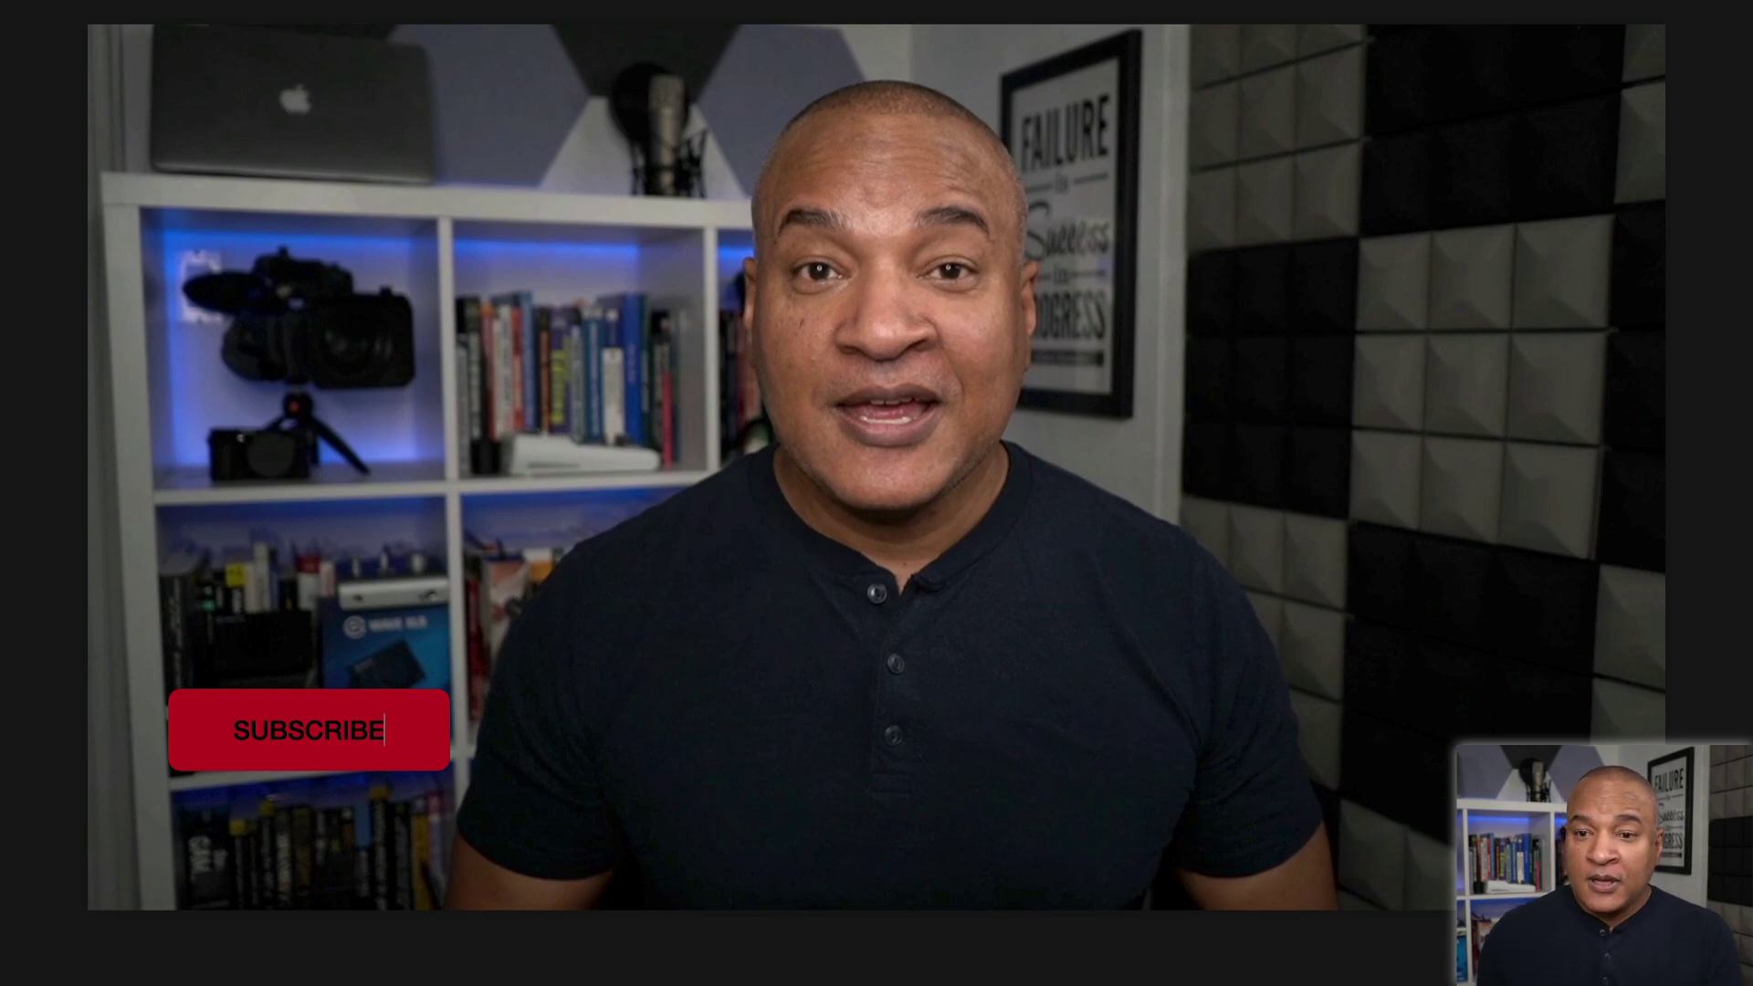
# - Change the font of the SUBSCRIBE text to Roboto
pyautogui.moveTo(219, 730); pyautogui.dragTo(401, 730)
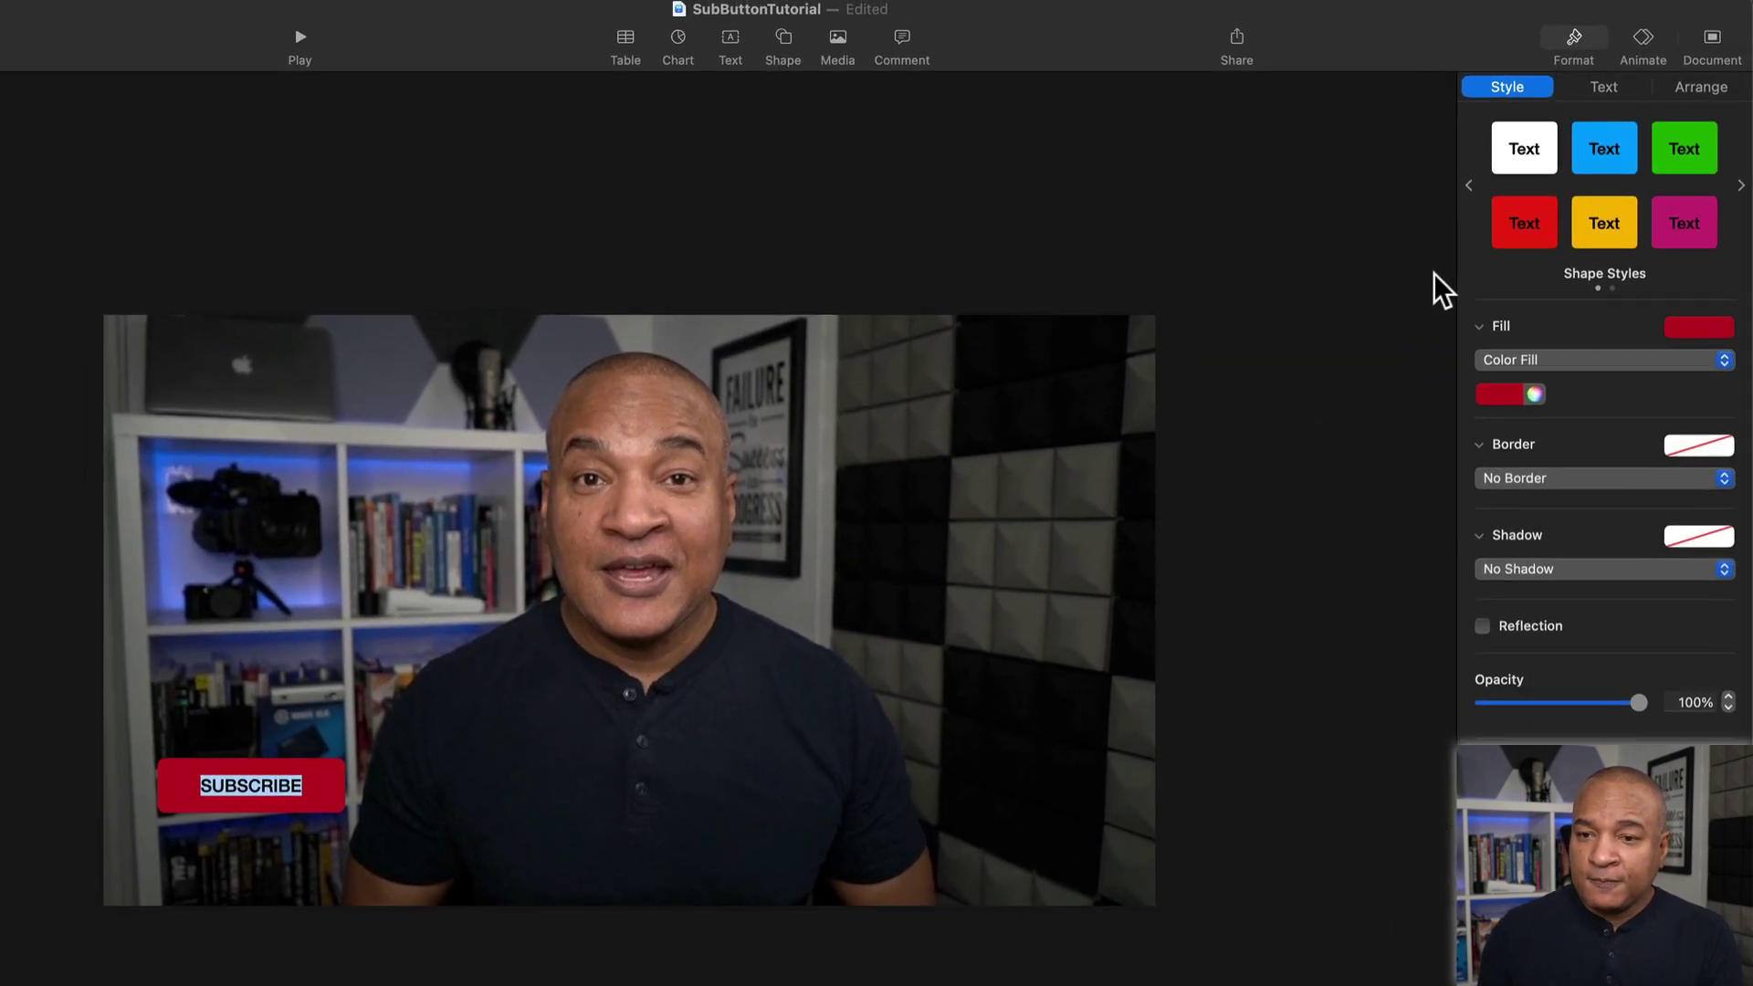
pyautogui.click(1608, 87)
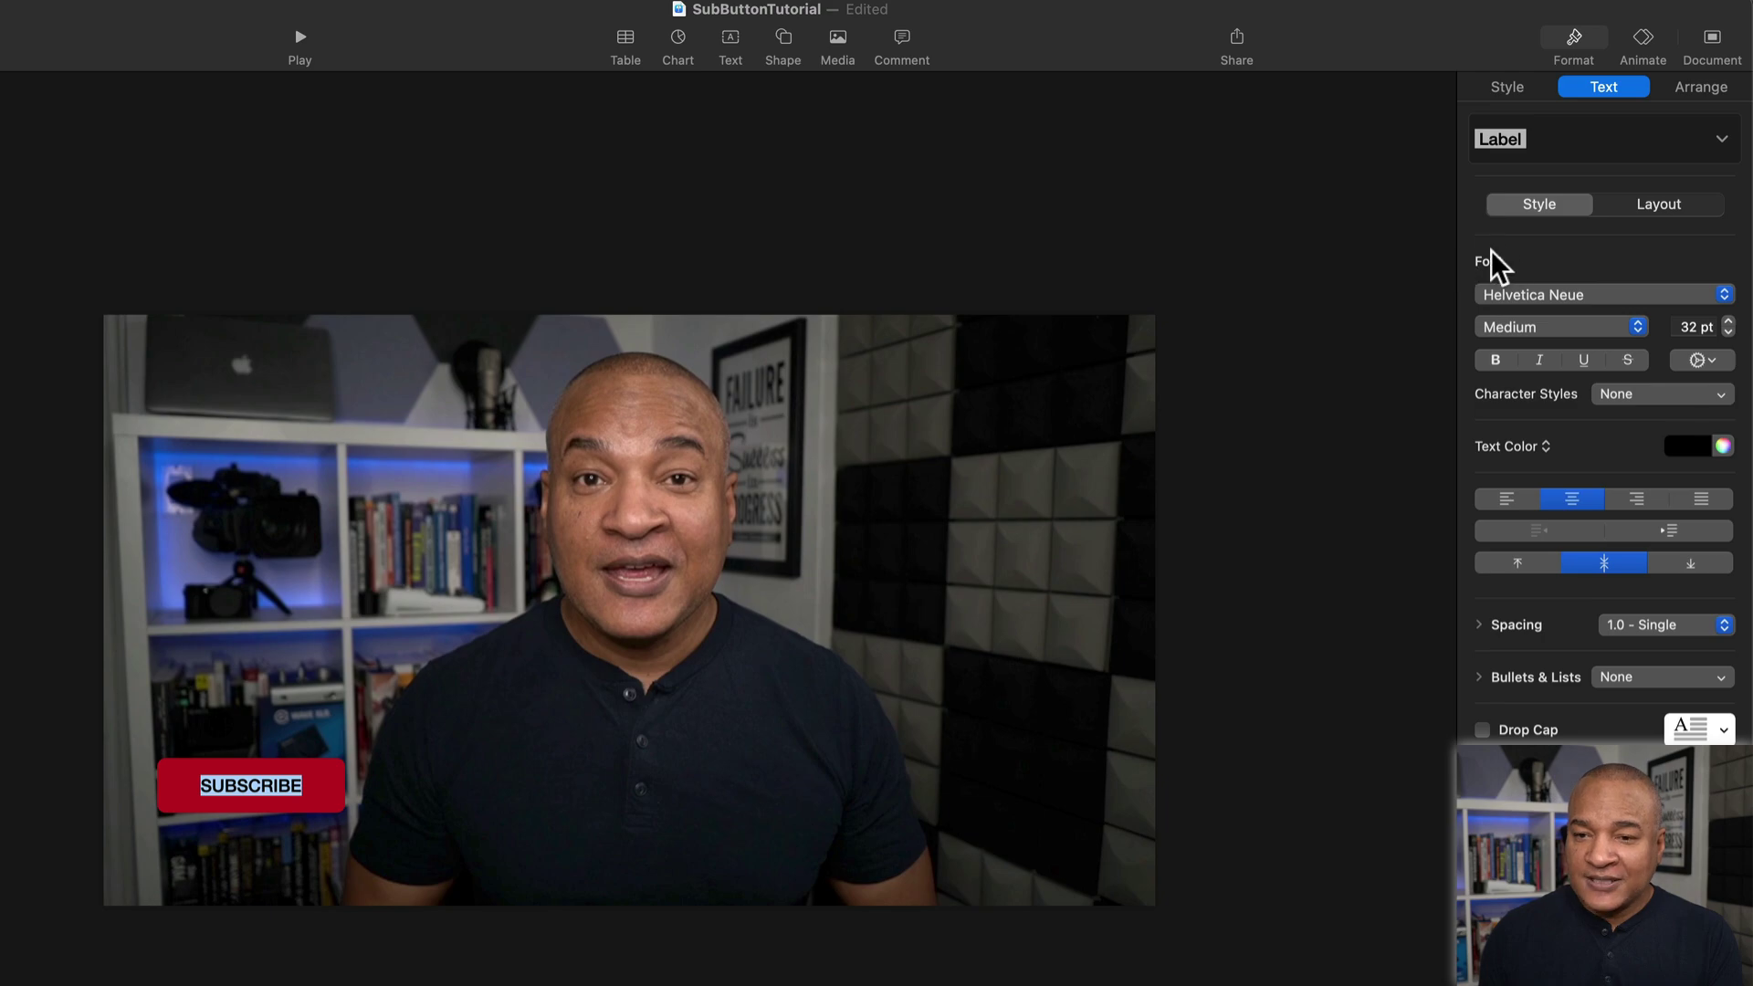
pyautogui.click(1718, 294)
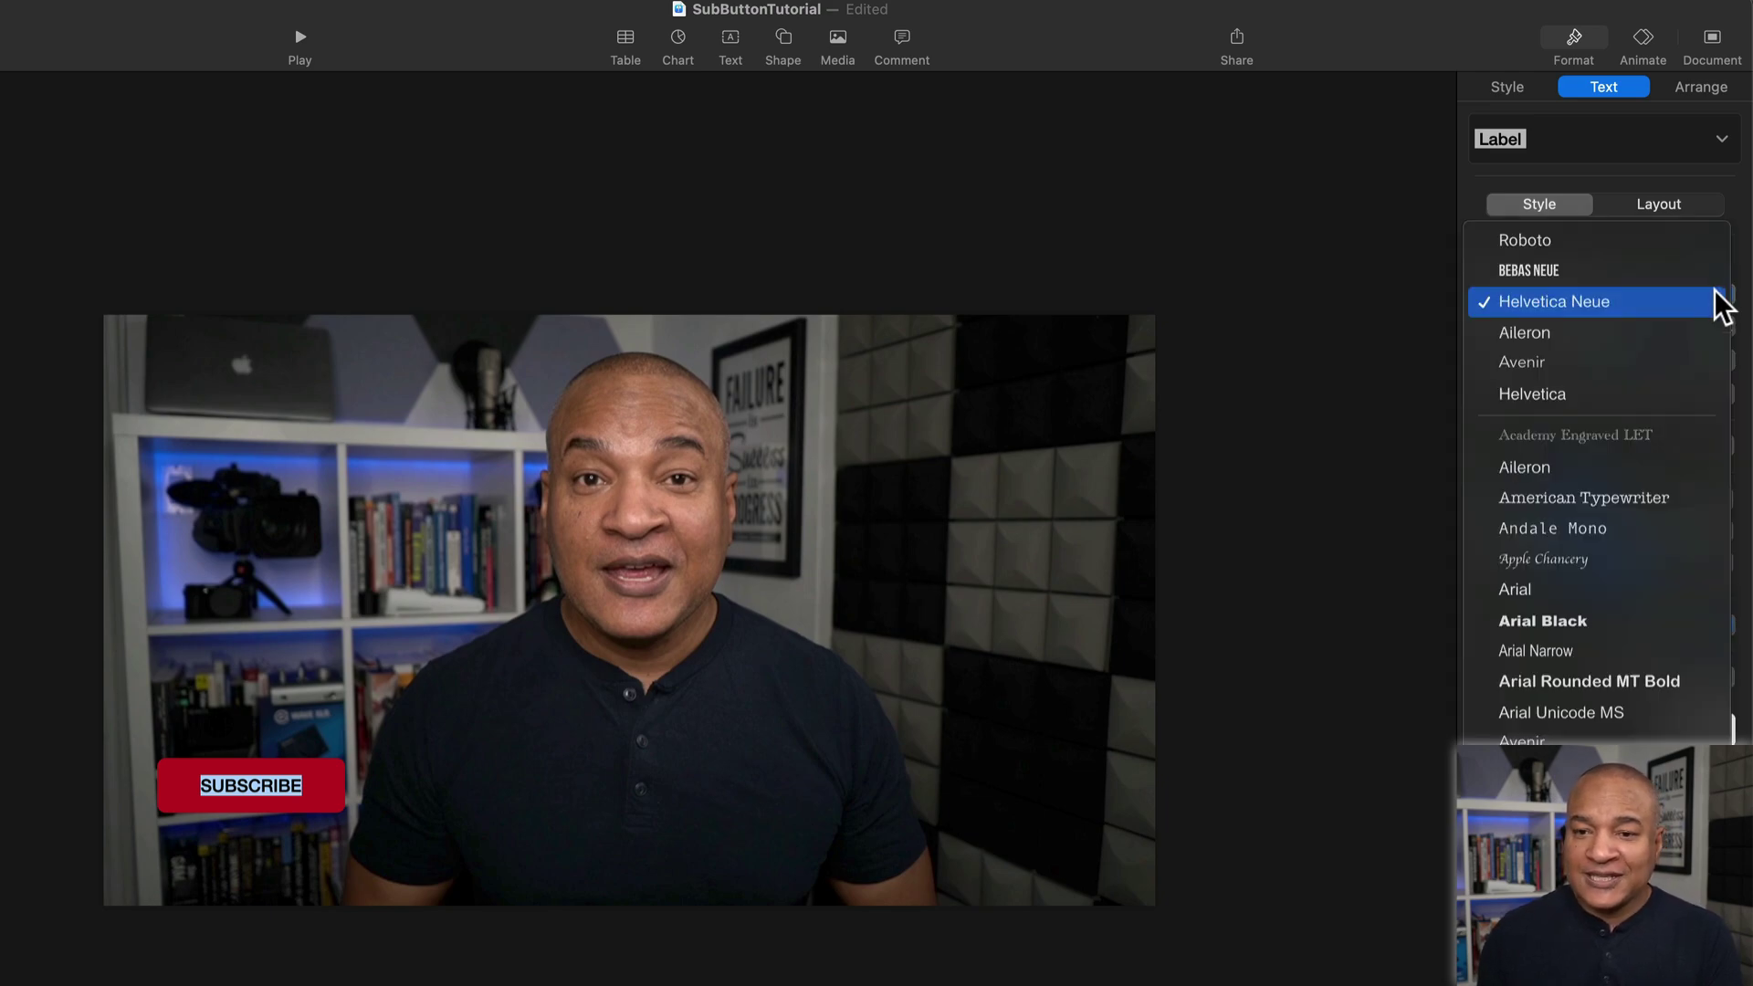
pyautogui.click(1529, 244)
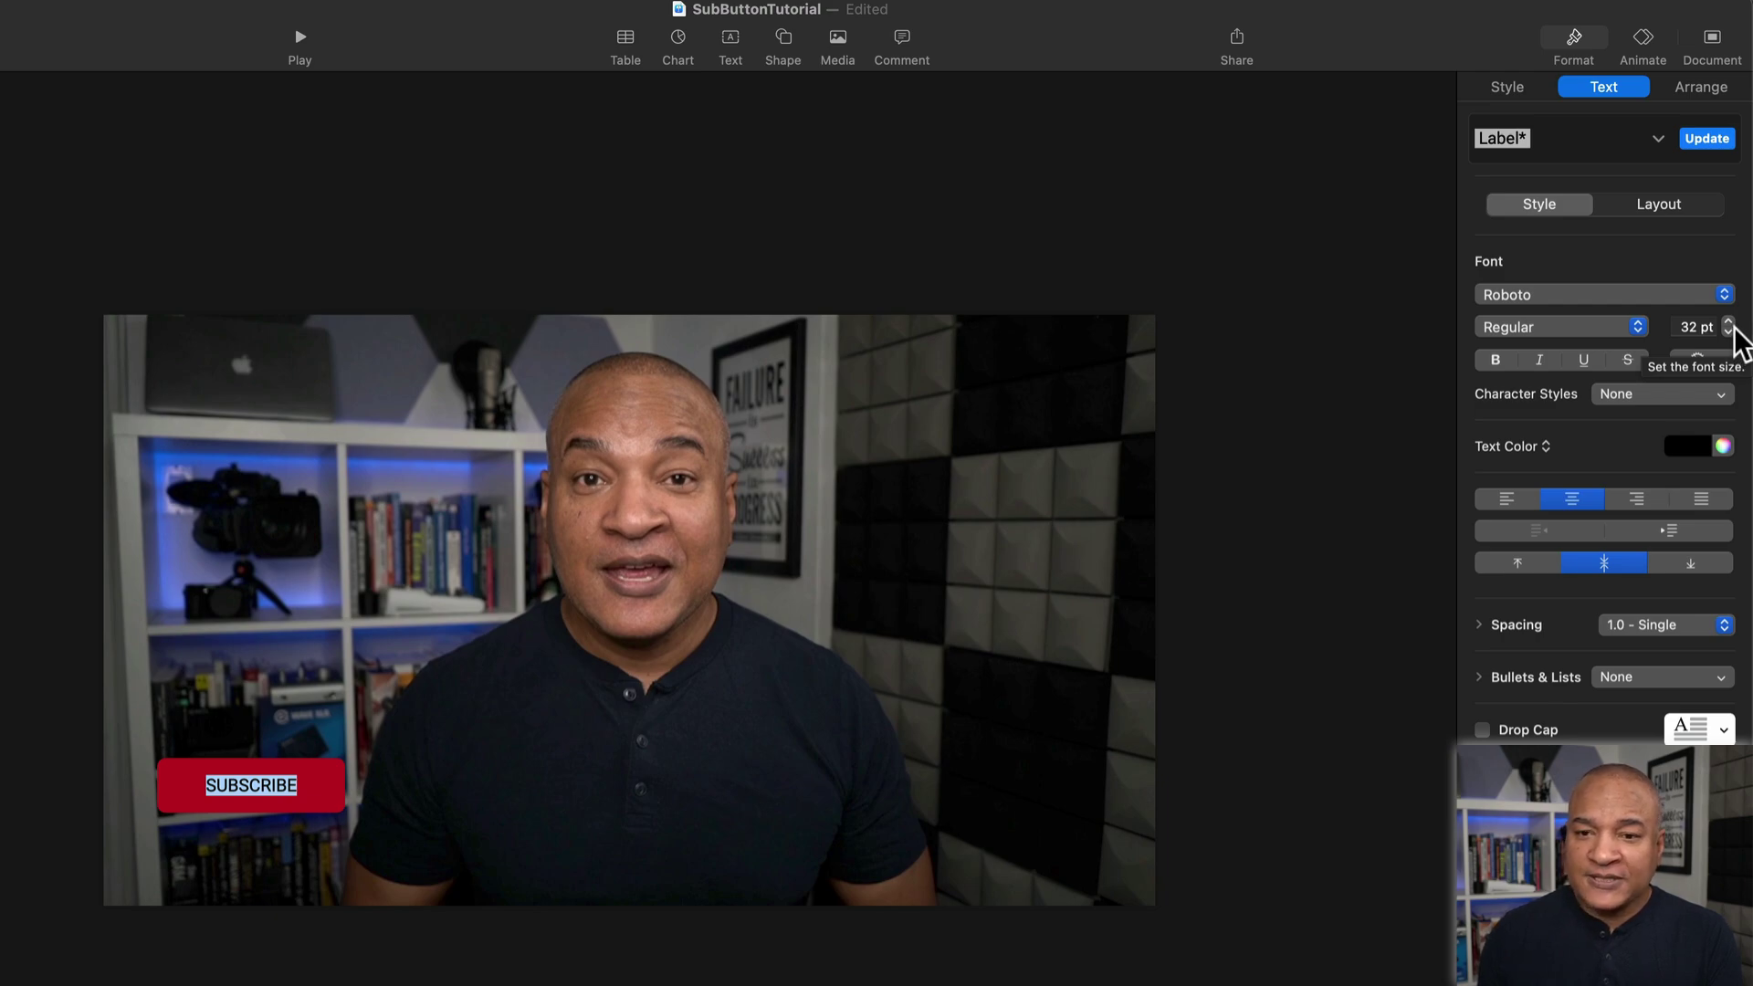
# - Increase the SUBSCRIBE text's font size to 50 pt
pyautogui.click(1728, 321)
pyautogui.click(1728, 321)
pyautogui.click(1728, 321)
pyautogui.click(1728, 321)
pyautogui.click(1728, 321)
pyautogui.click(1728, 322)
pyautogui.click(1728, 321)
pyautogui.click(1728, 322)
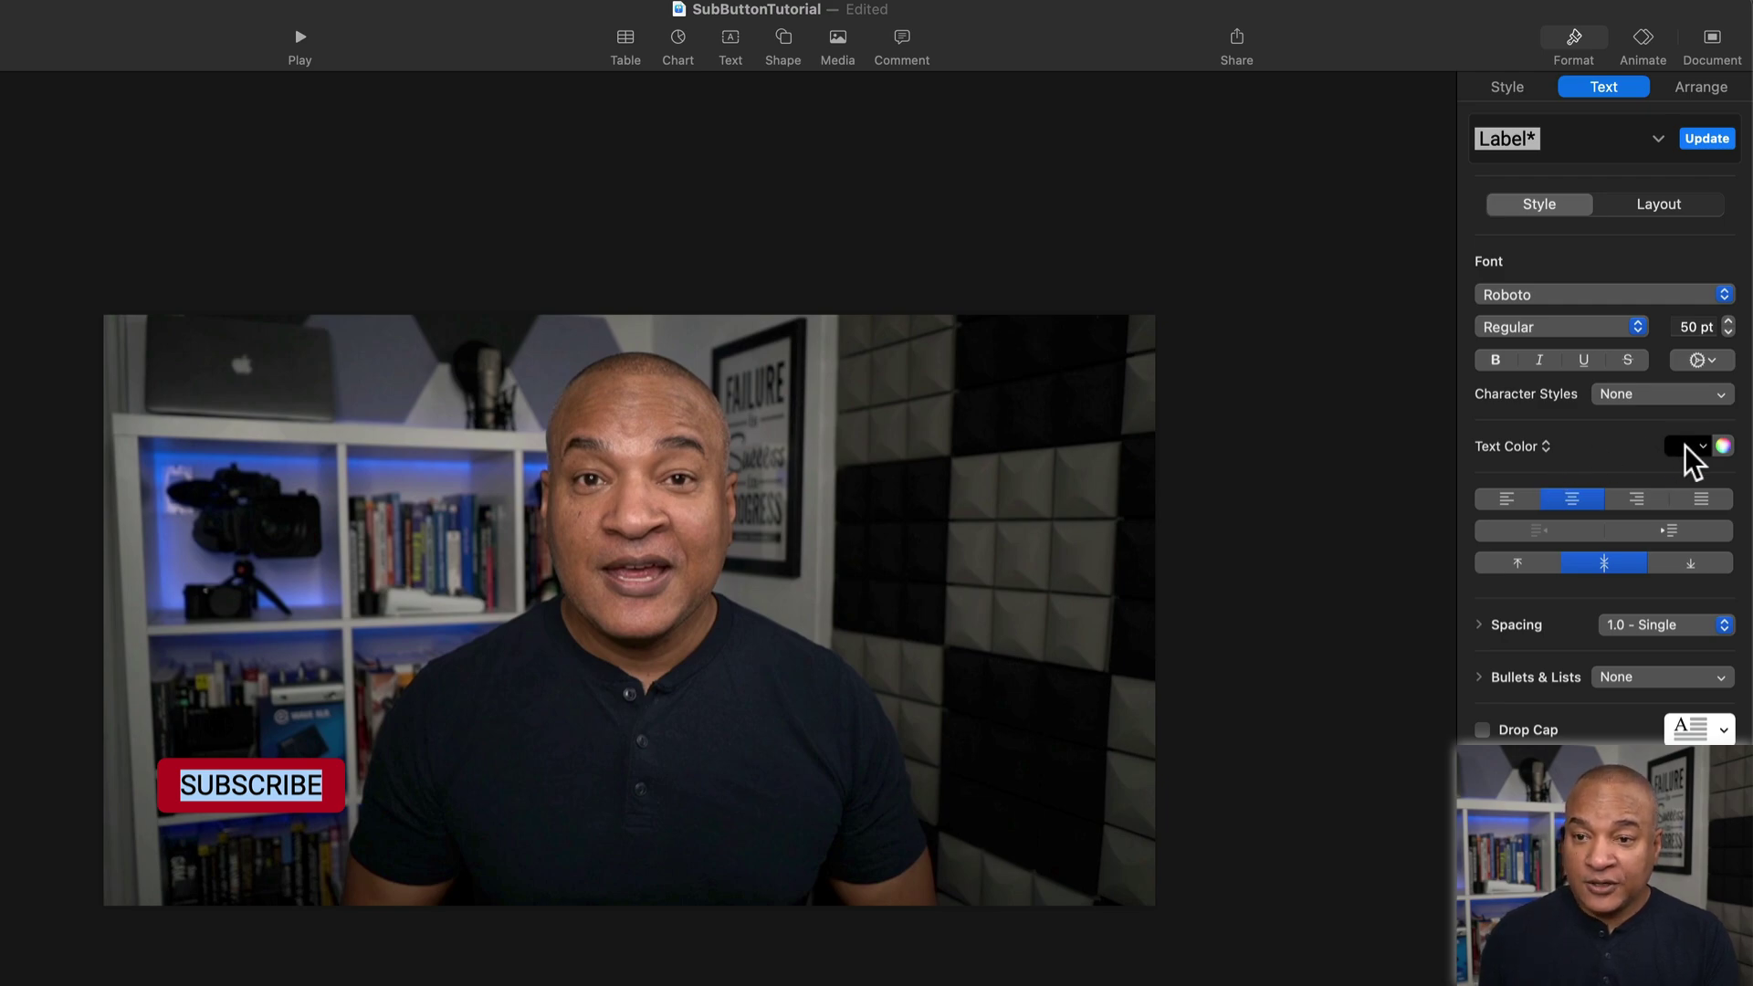
# - Set the SUBSCRIBE text color to white and deselect the button
pyautogui.click(1684, 445)
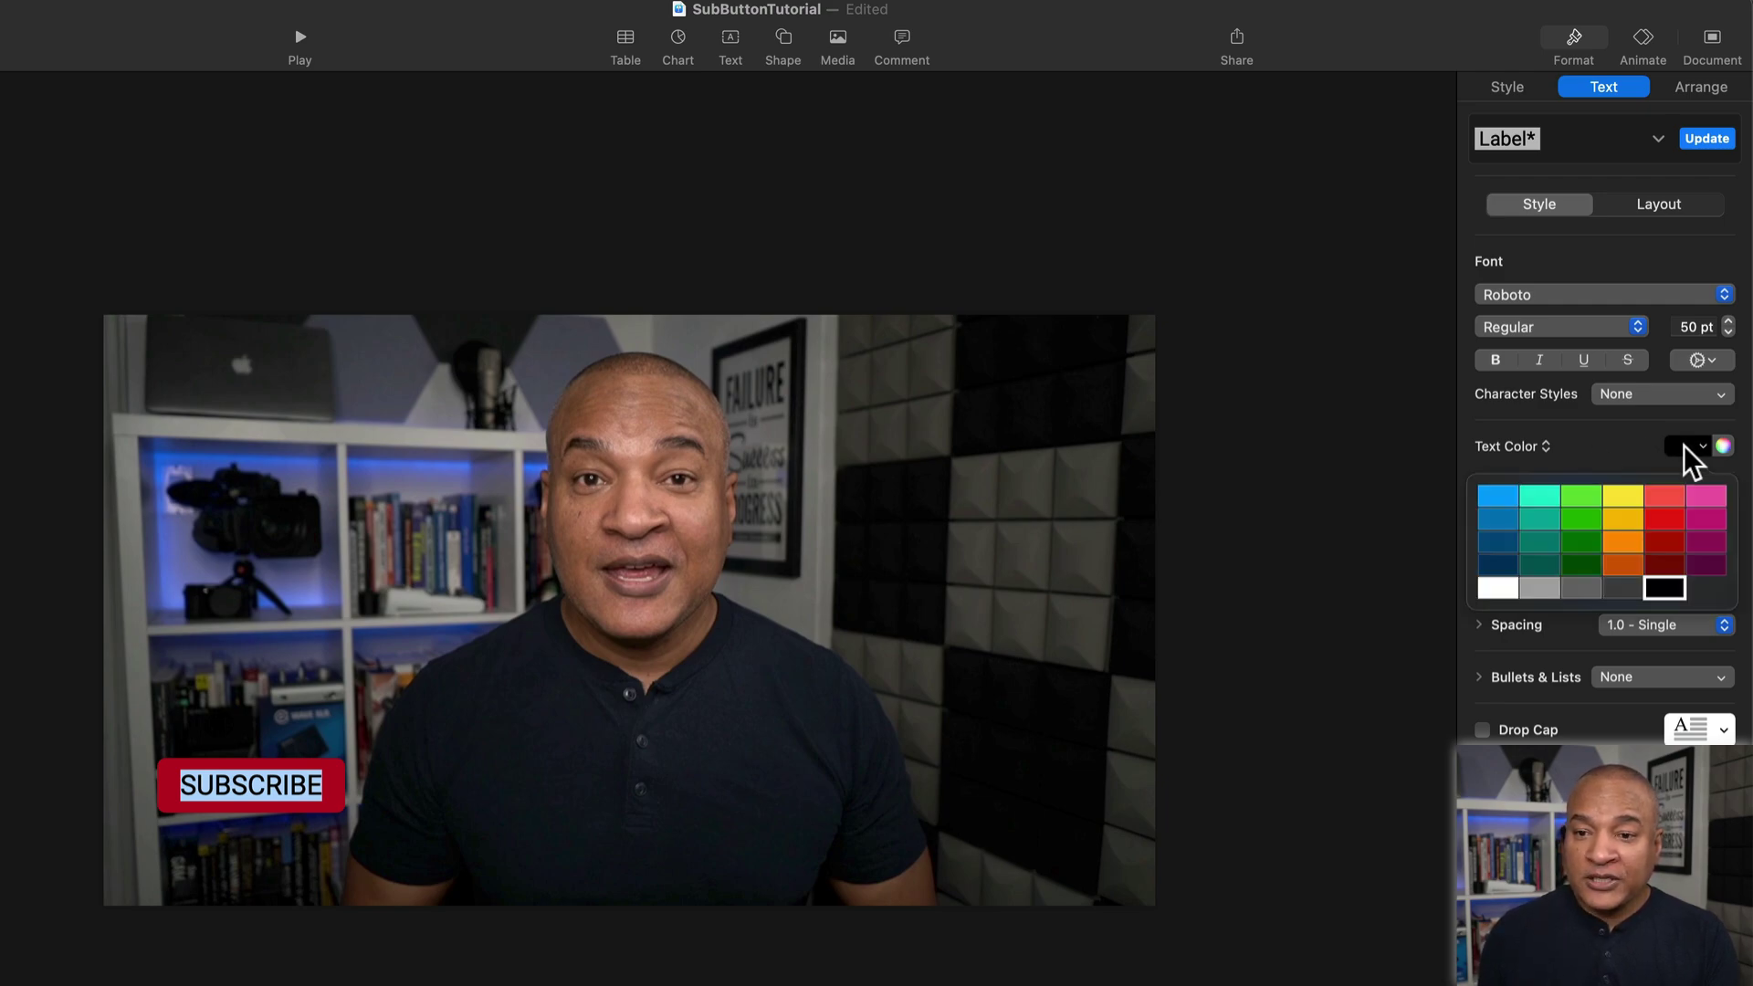
pyautogui.click(1499, 587)
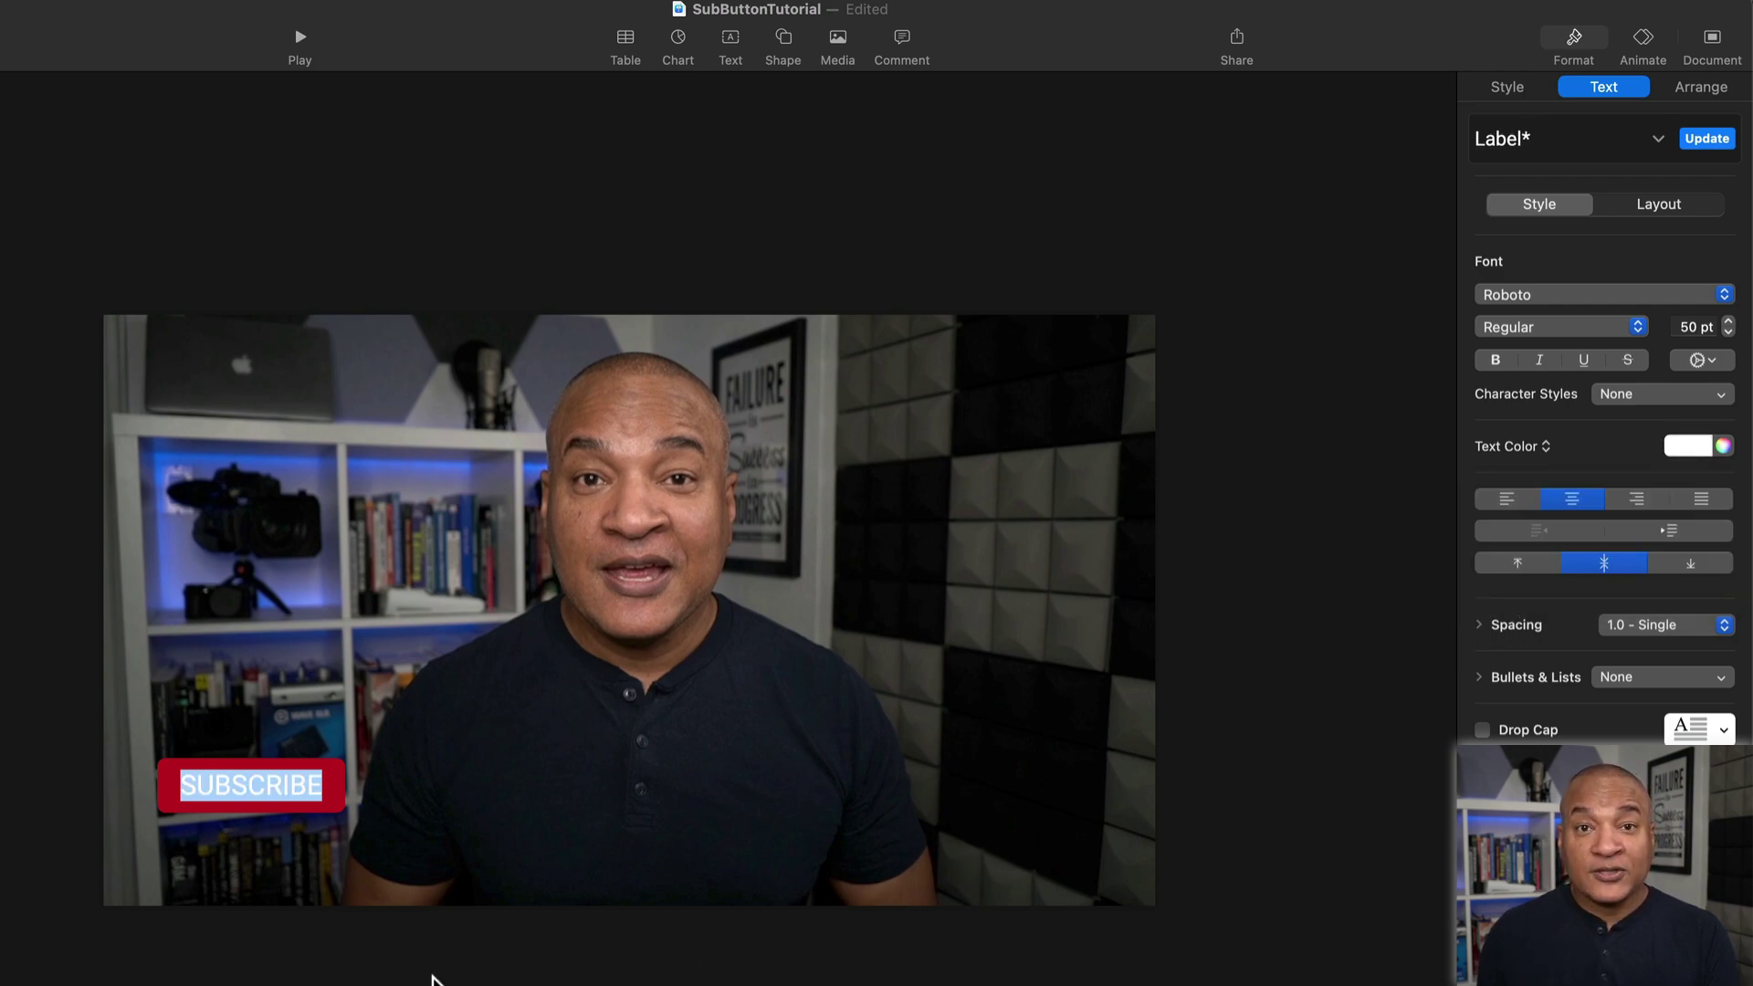
pyautogui.click(134, 927)
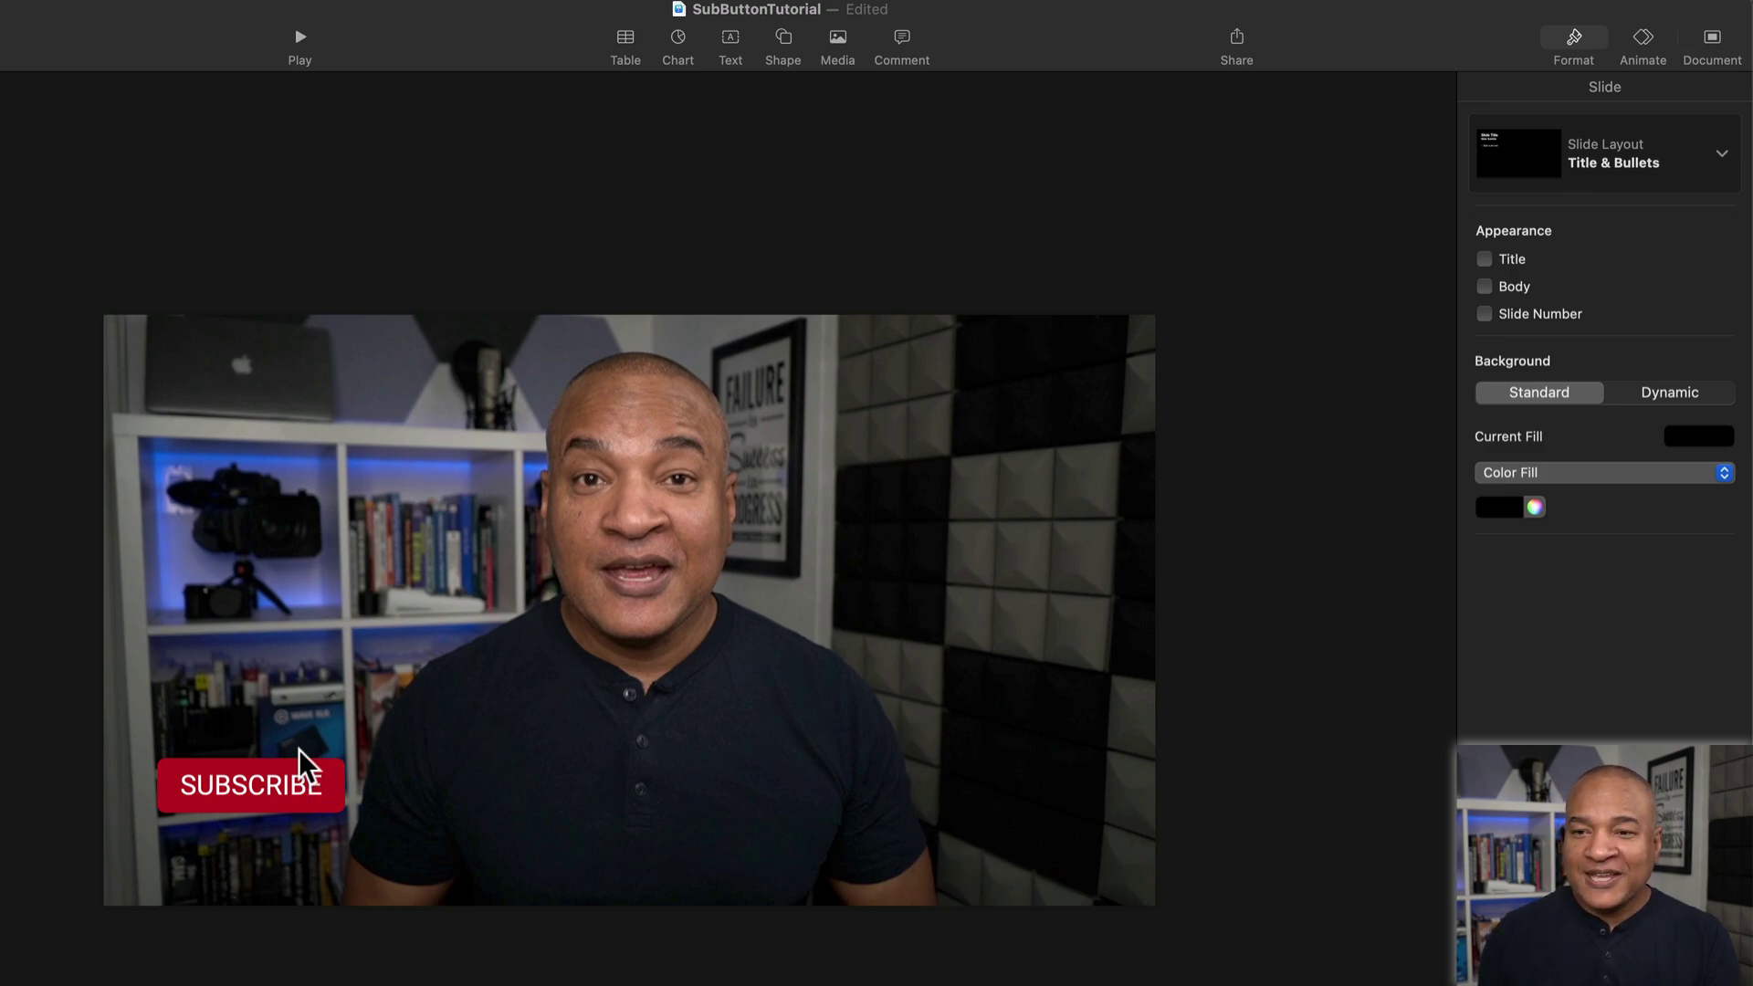
# - Add the Pop build-in effect to the SUBSCRIBE button after previewing it
pyautogui.click(249, 802)
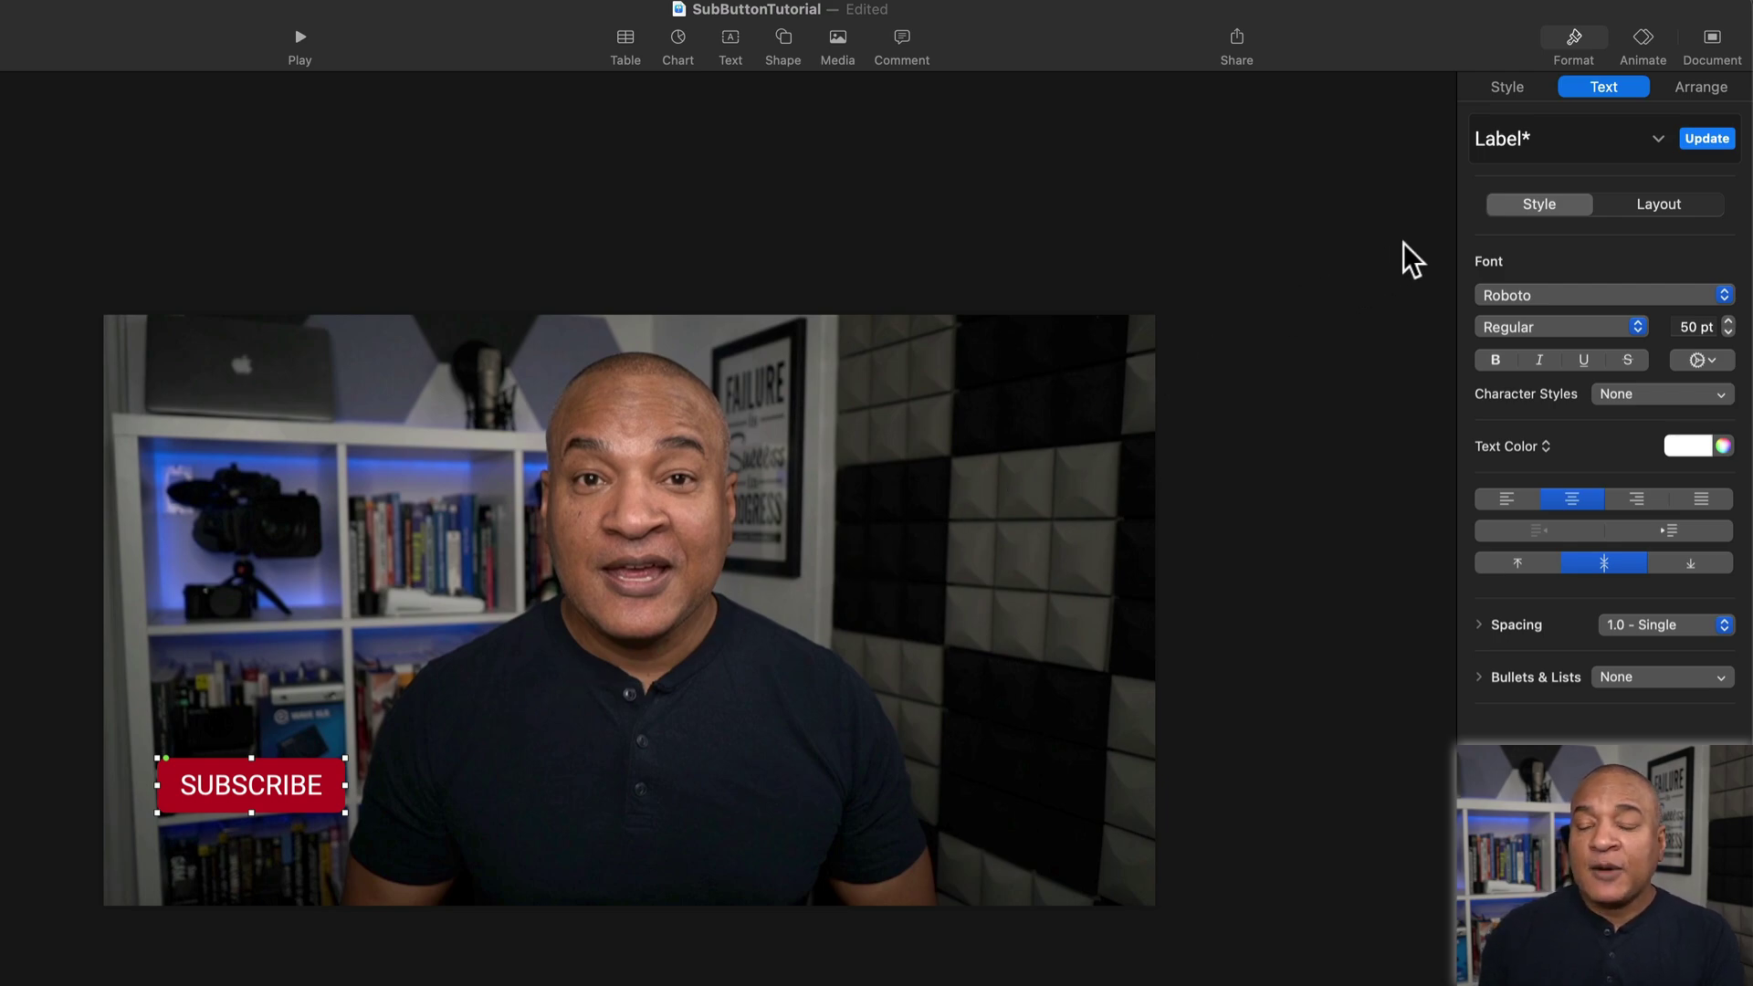
pyautogui.click(1646, 31)
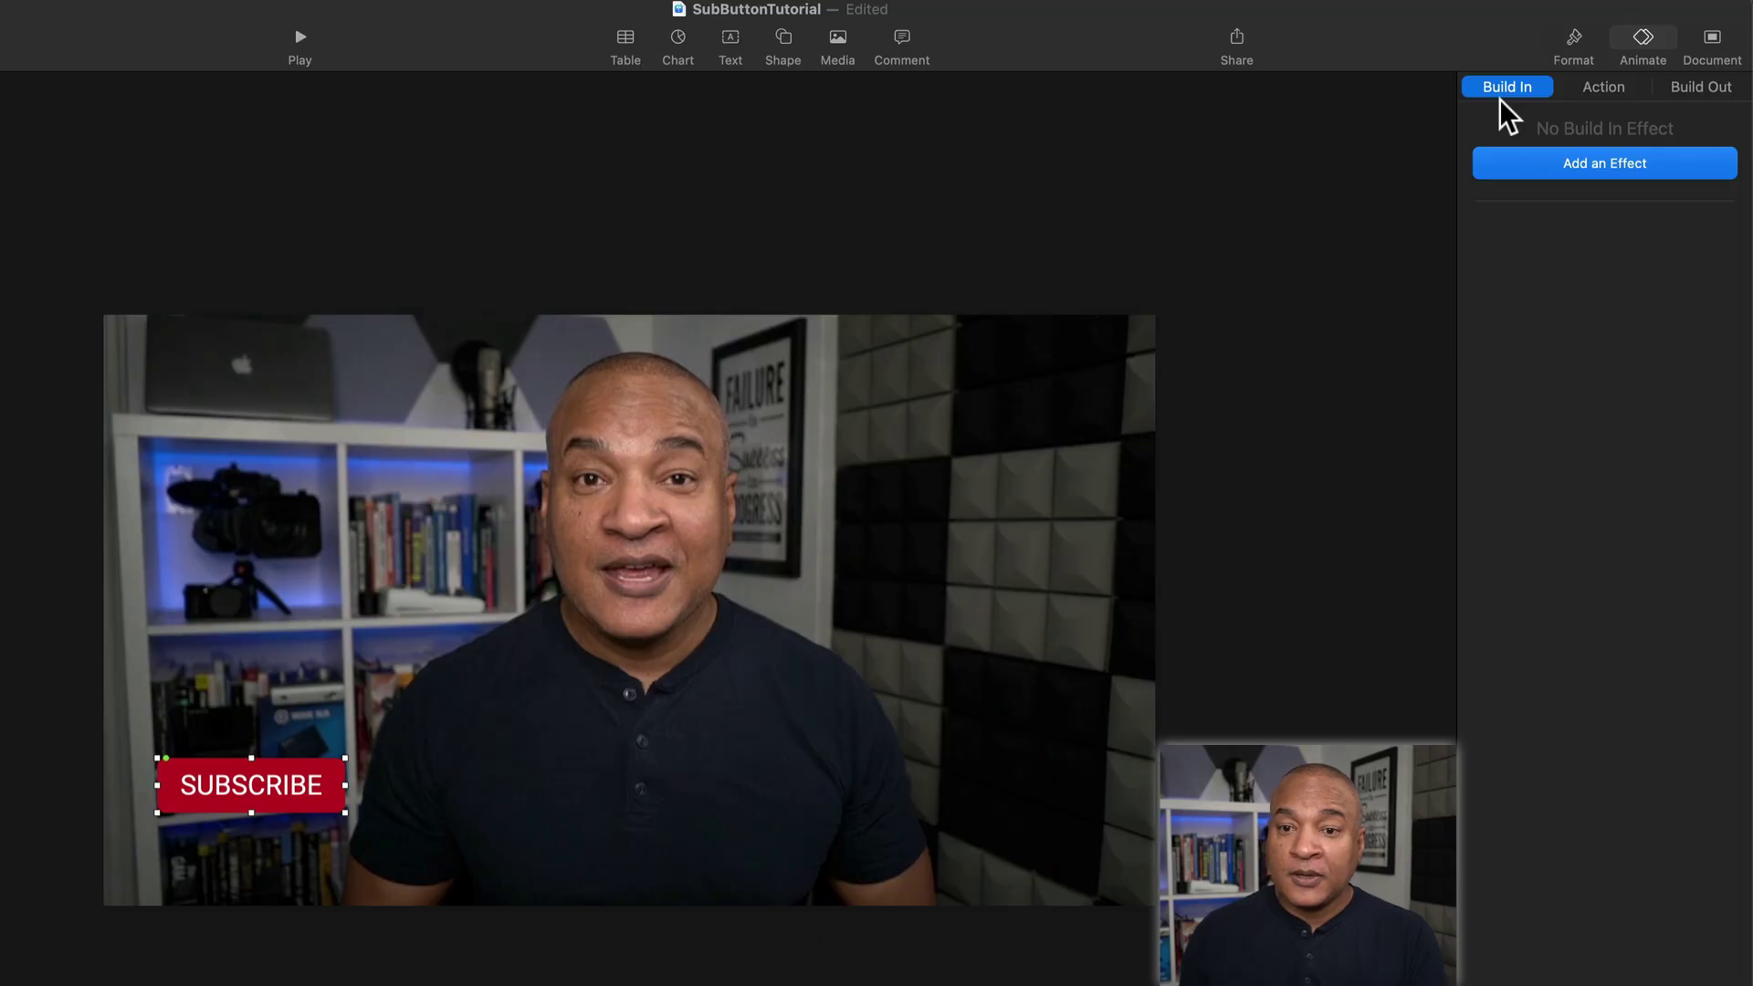
pyautogui.click(1607, 162)
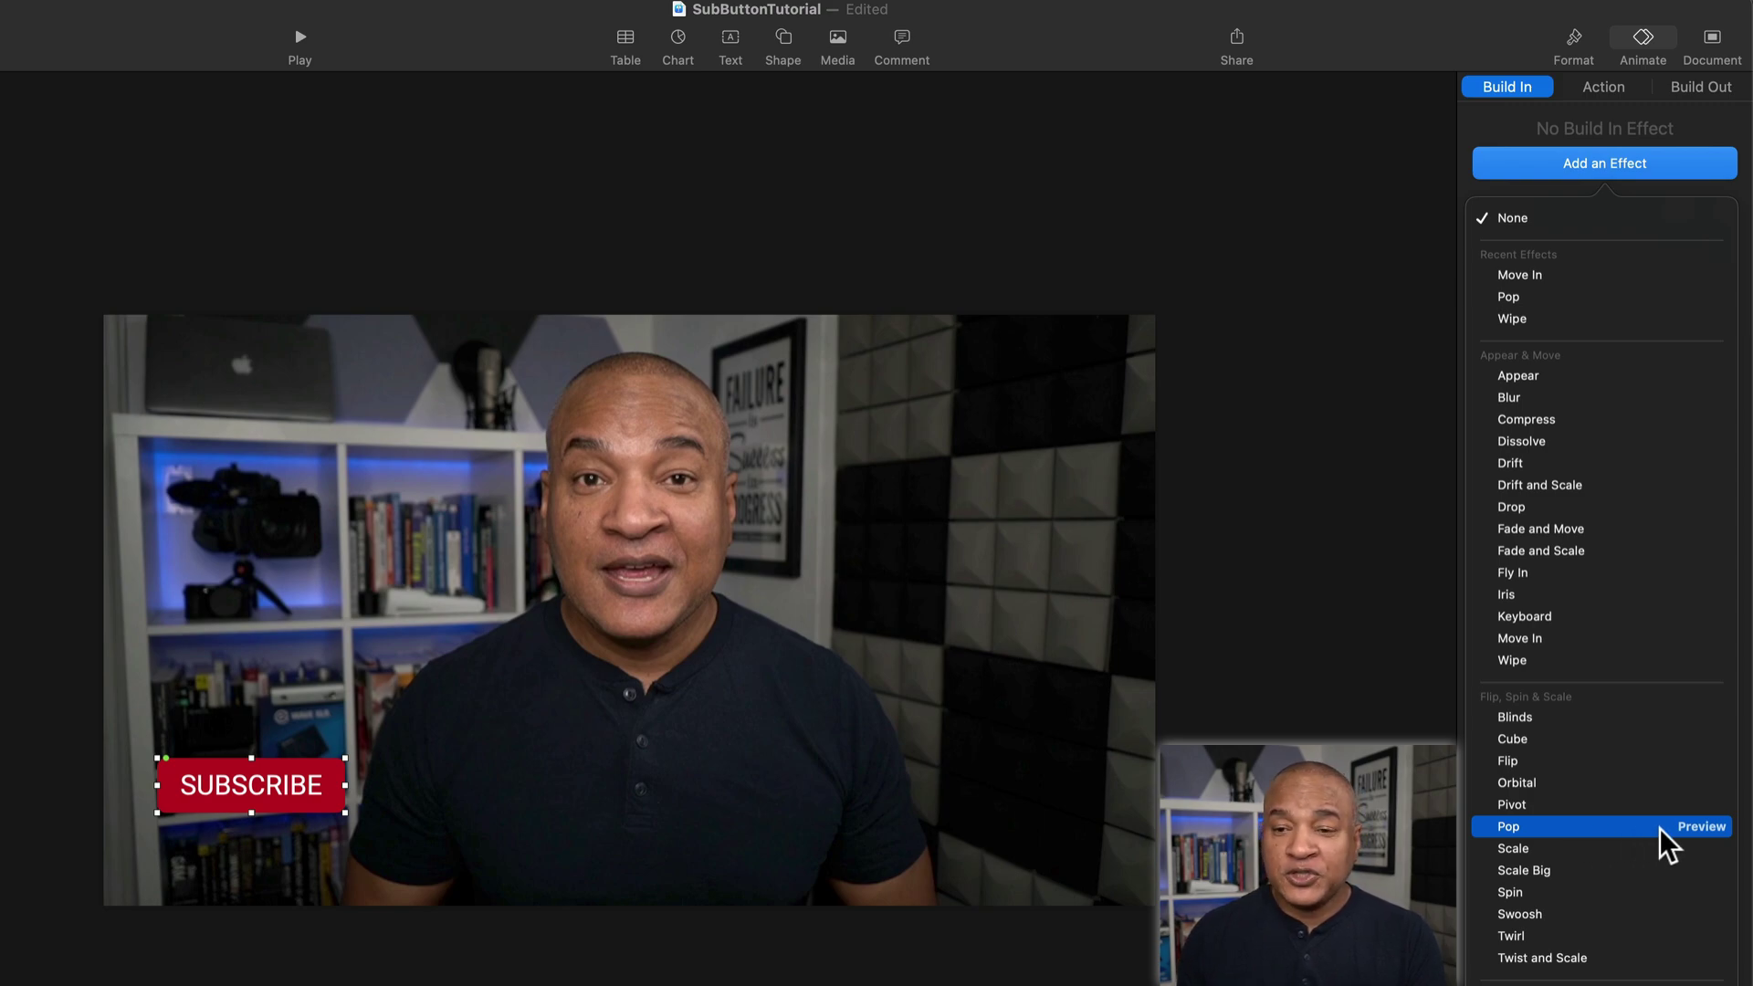
pyautogui.click(1701, 826)
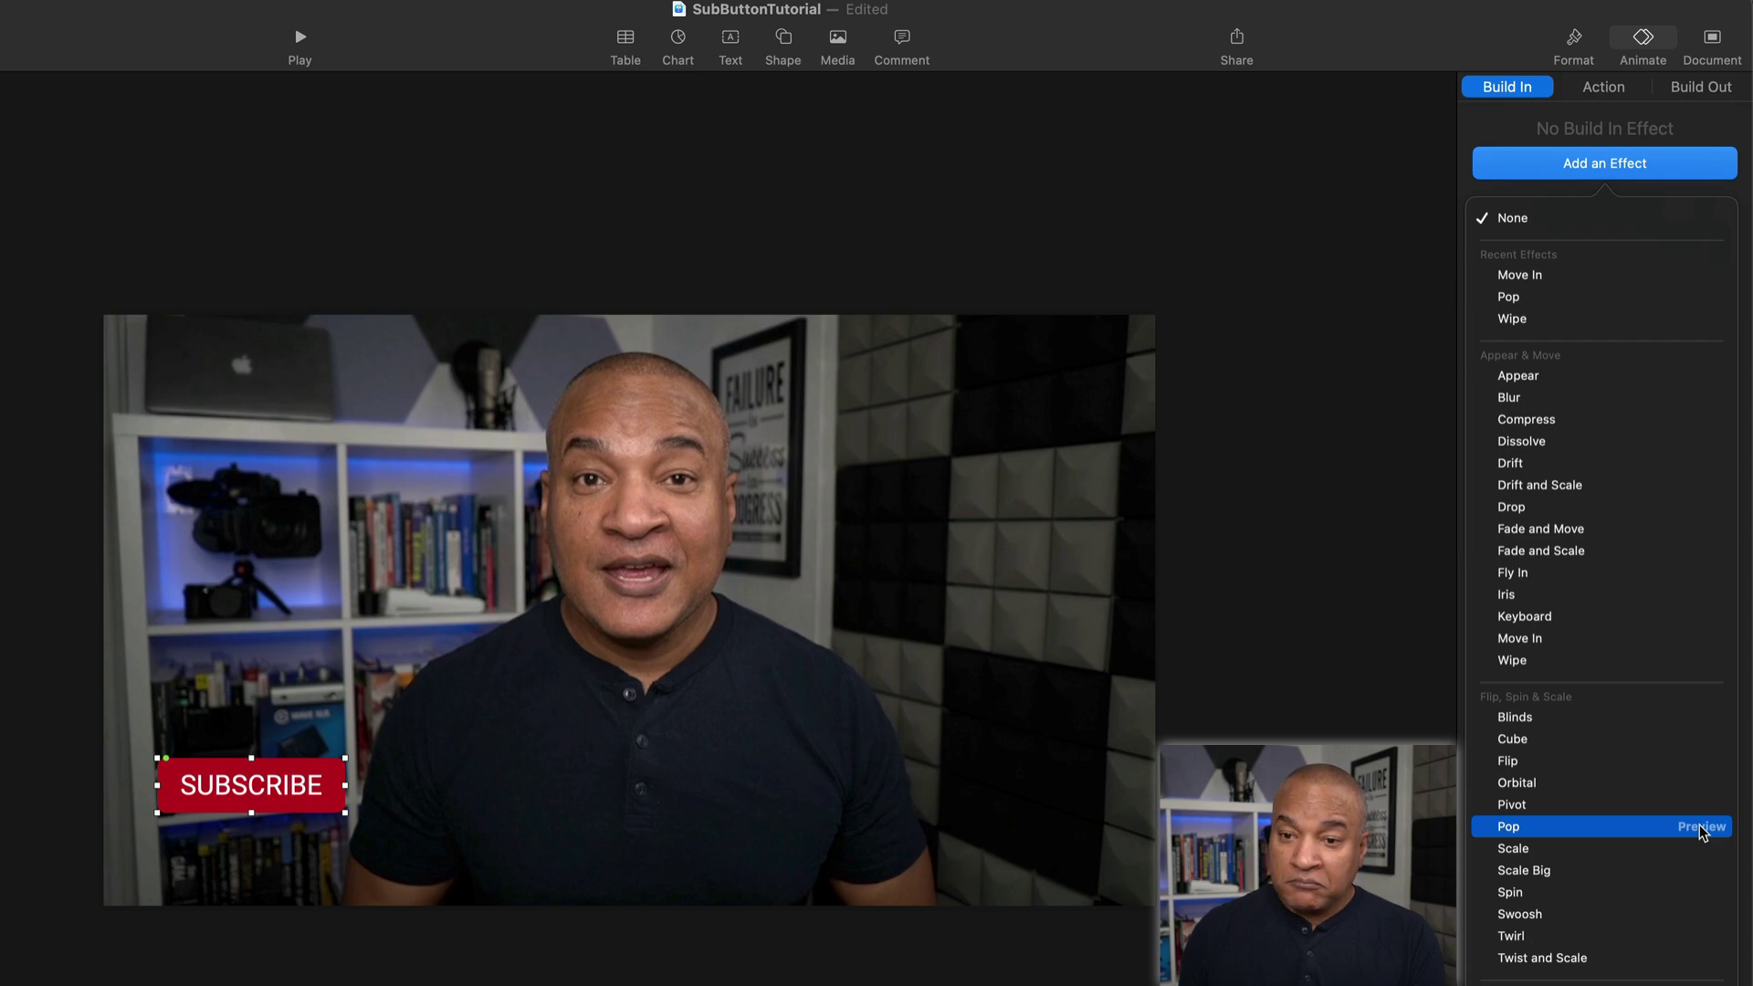
pyautogui.click(1636, 824)
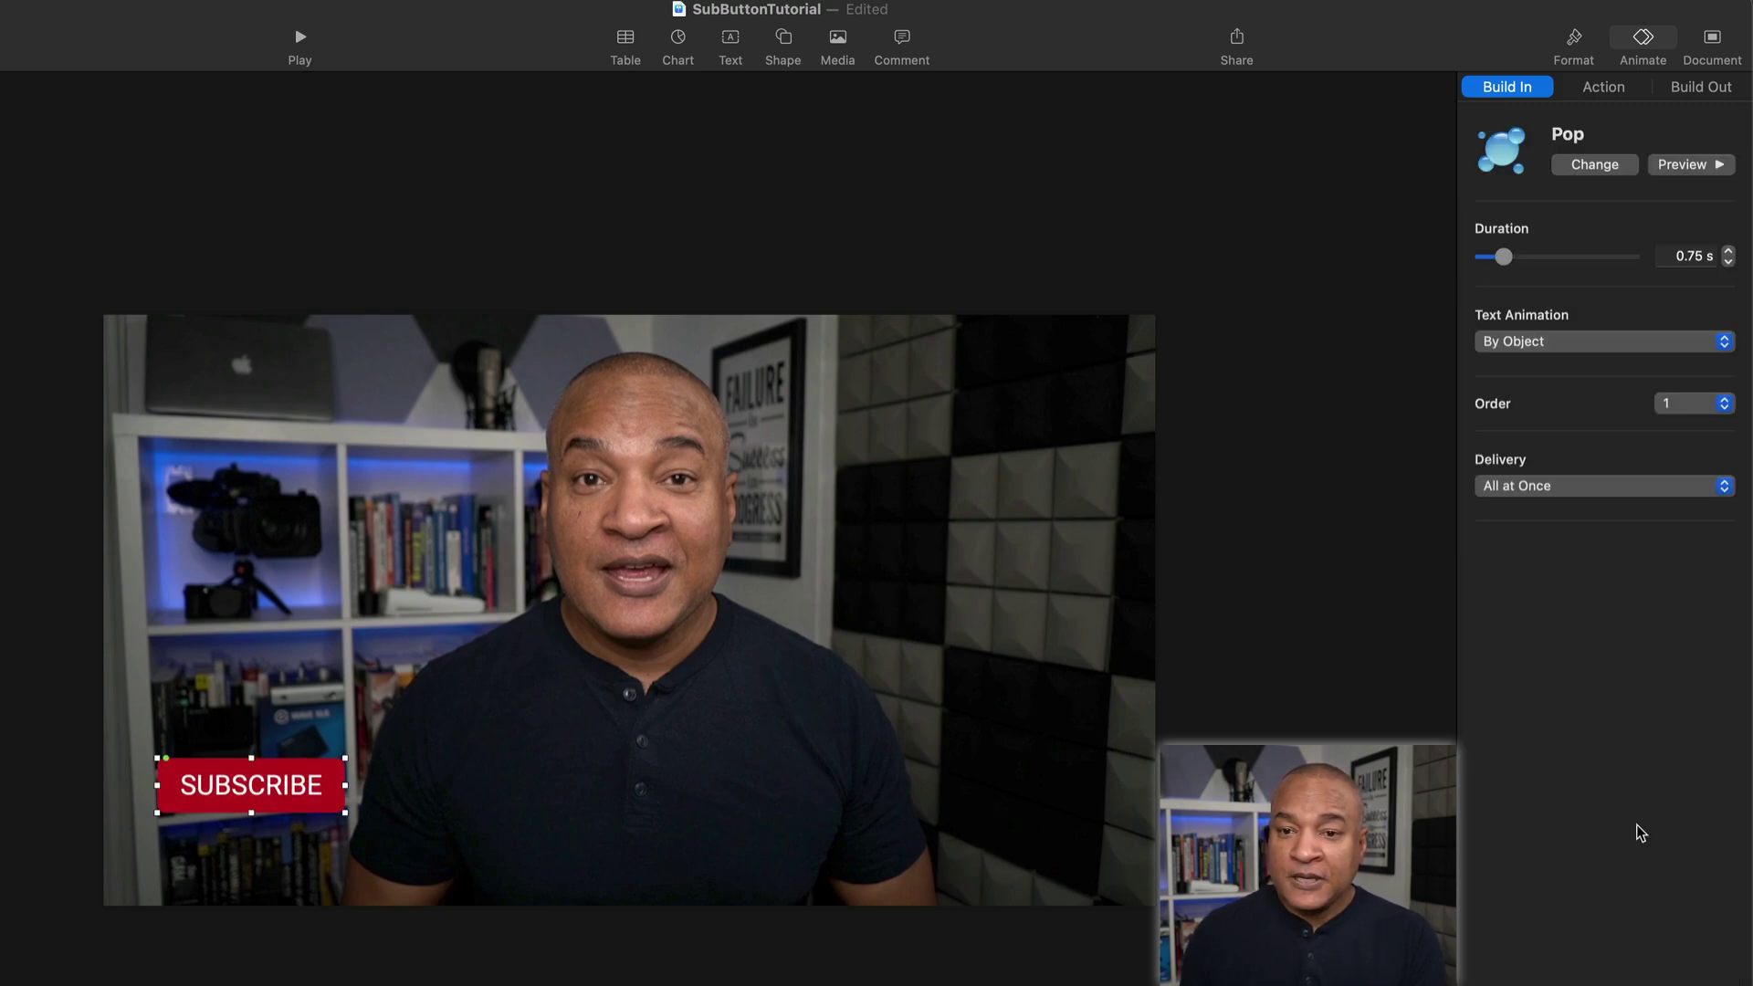
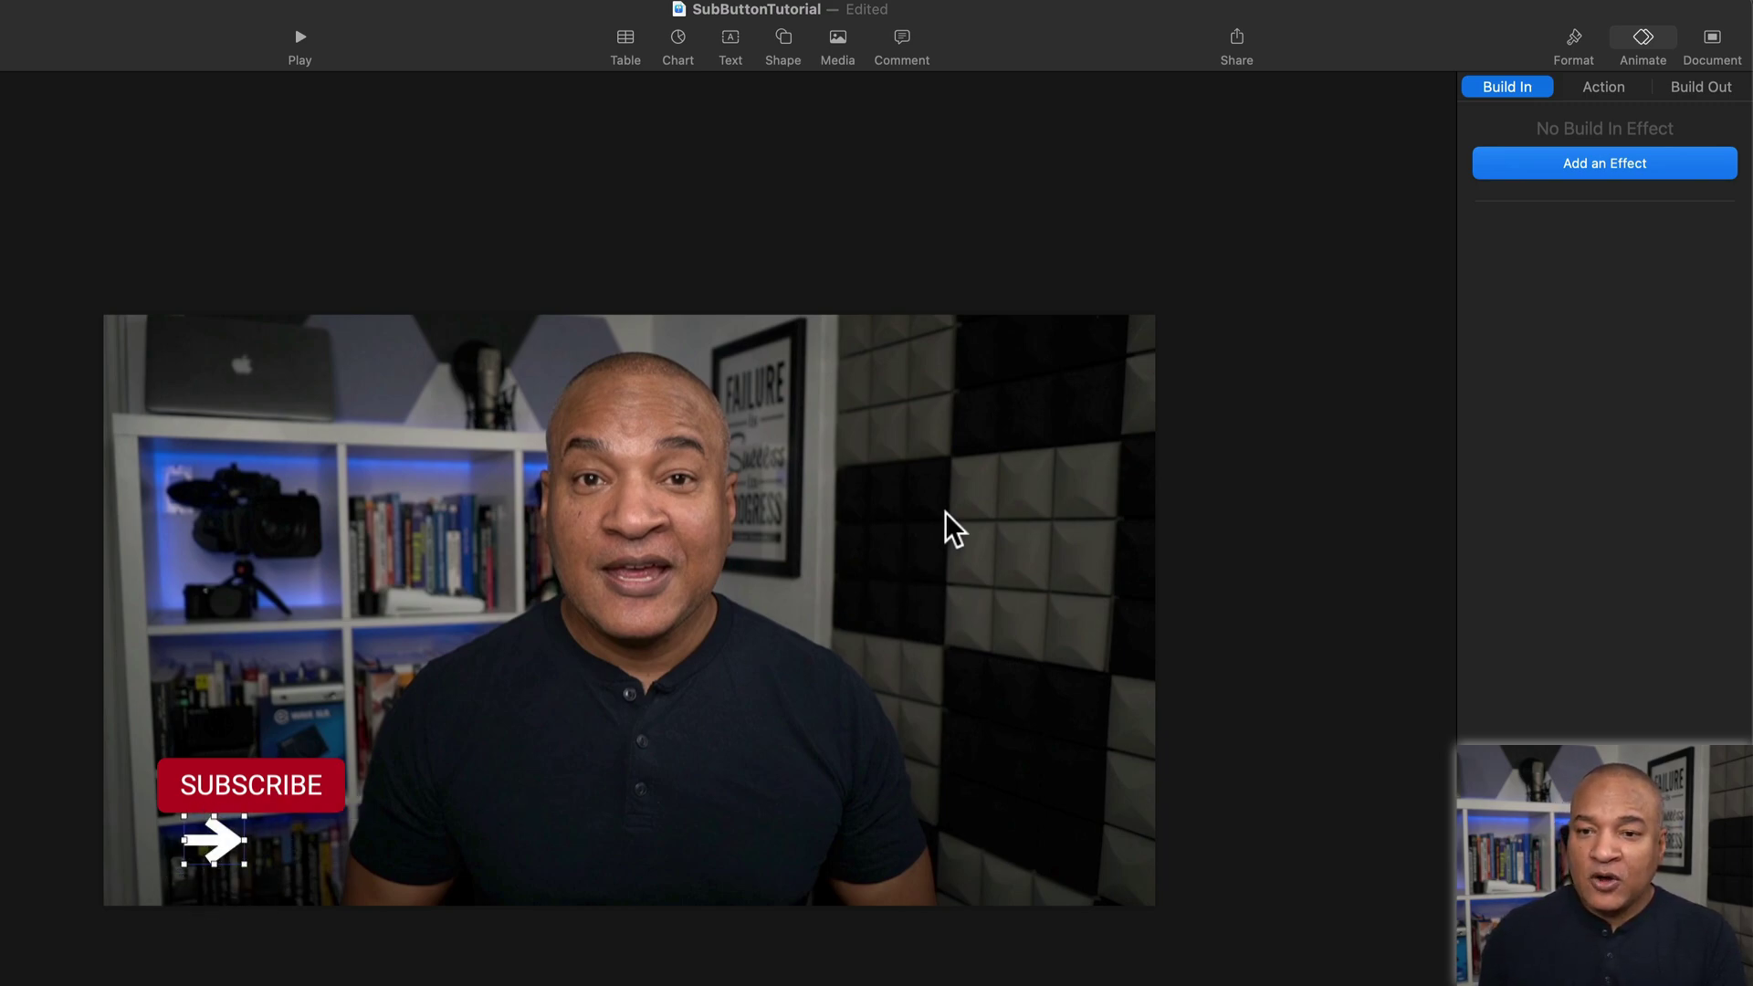
# - Change the fill color of the arrow below the SUBSCRIBE button to black
pyautogui.click(1574, 38)
pyautogui.click(1508, 87)
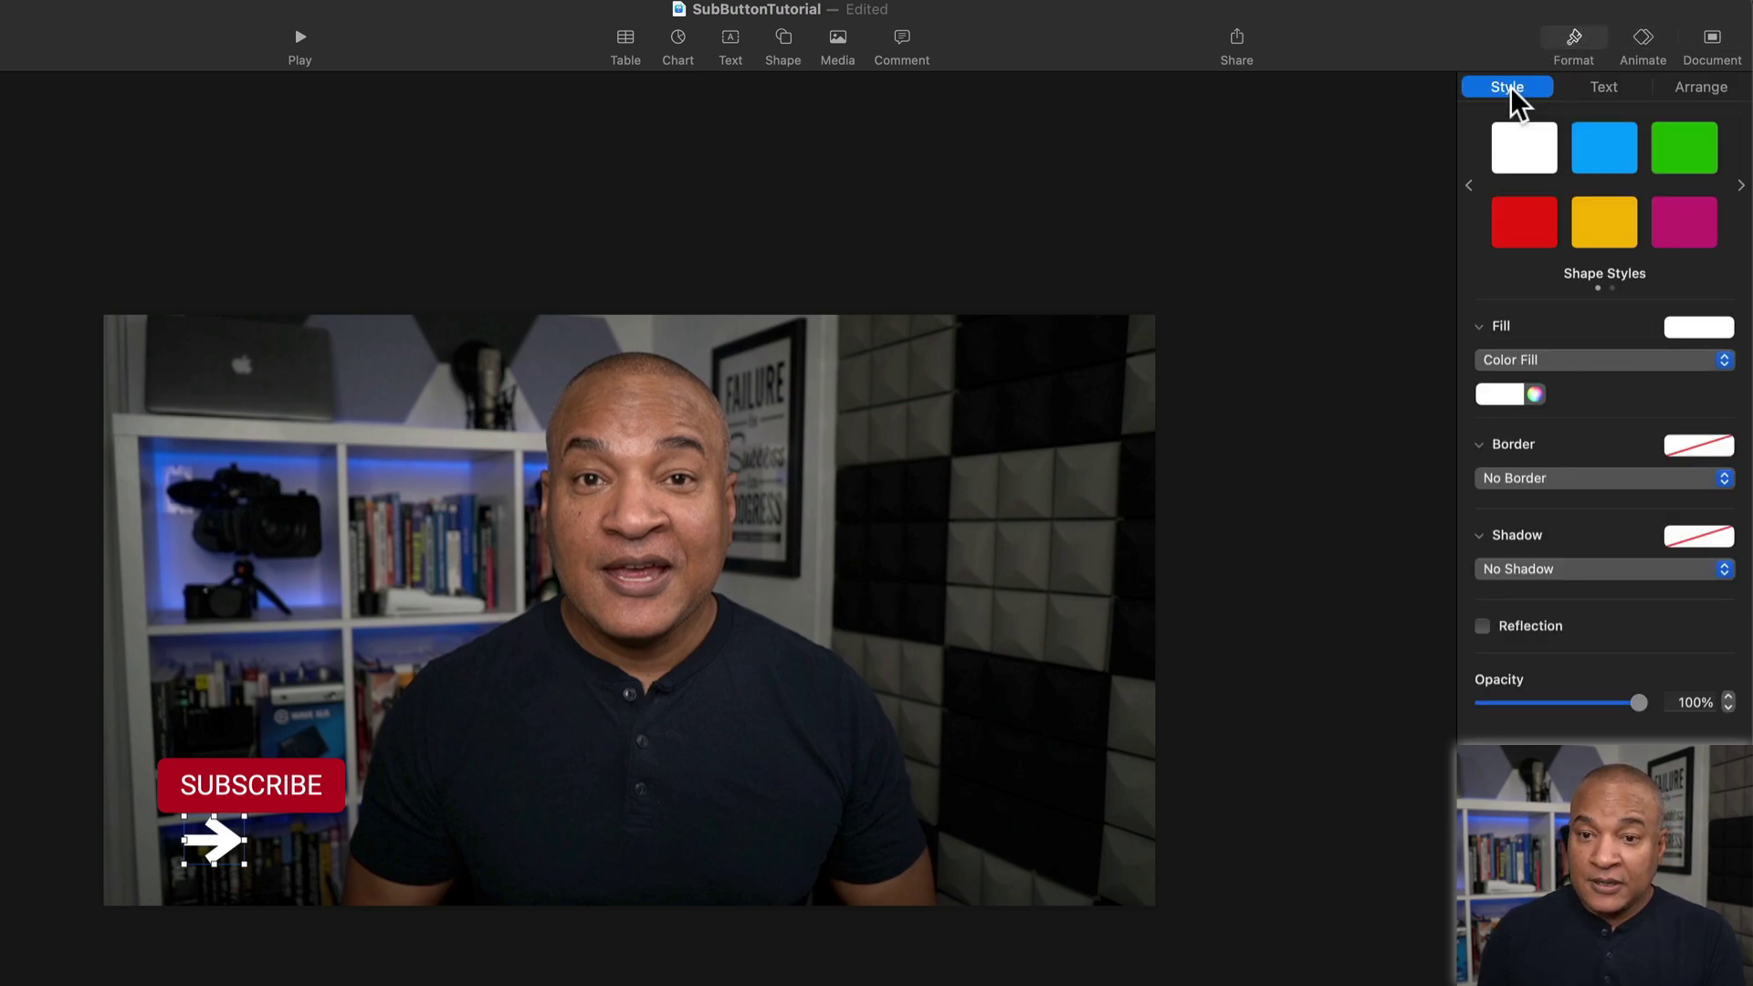
pyautogui.click(1508, 391)
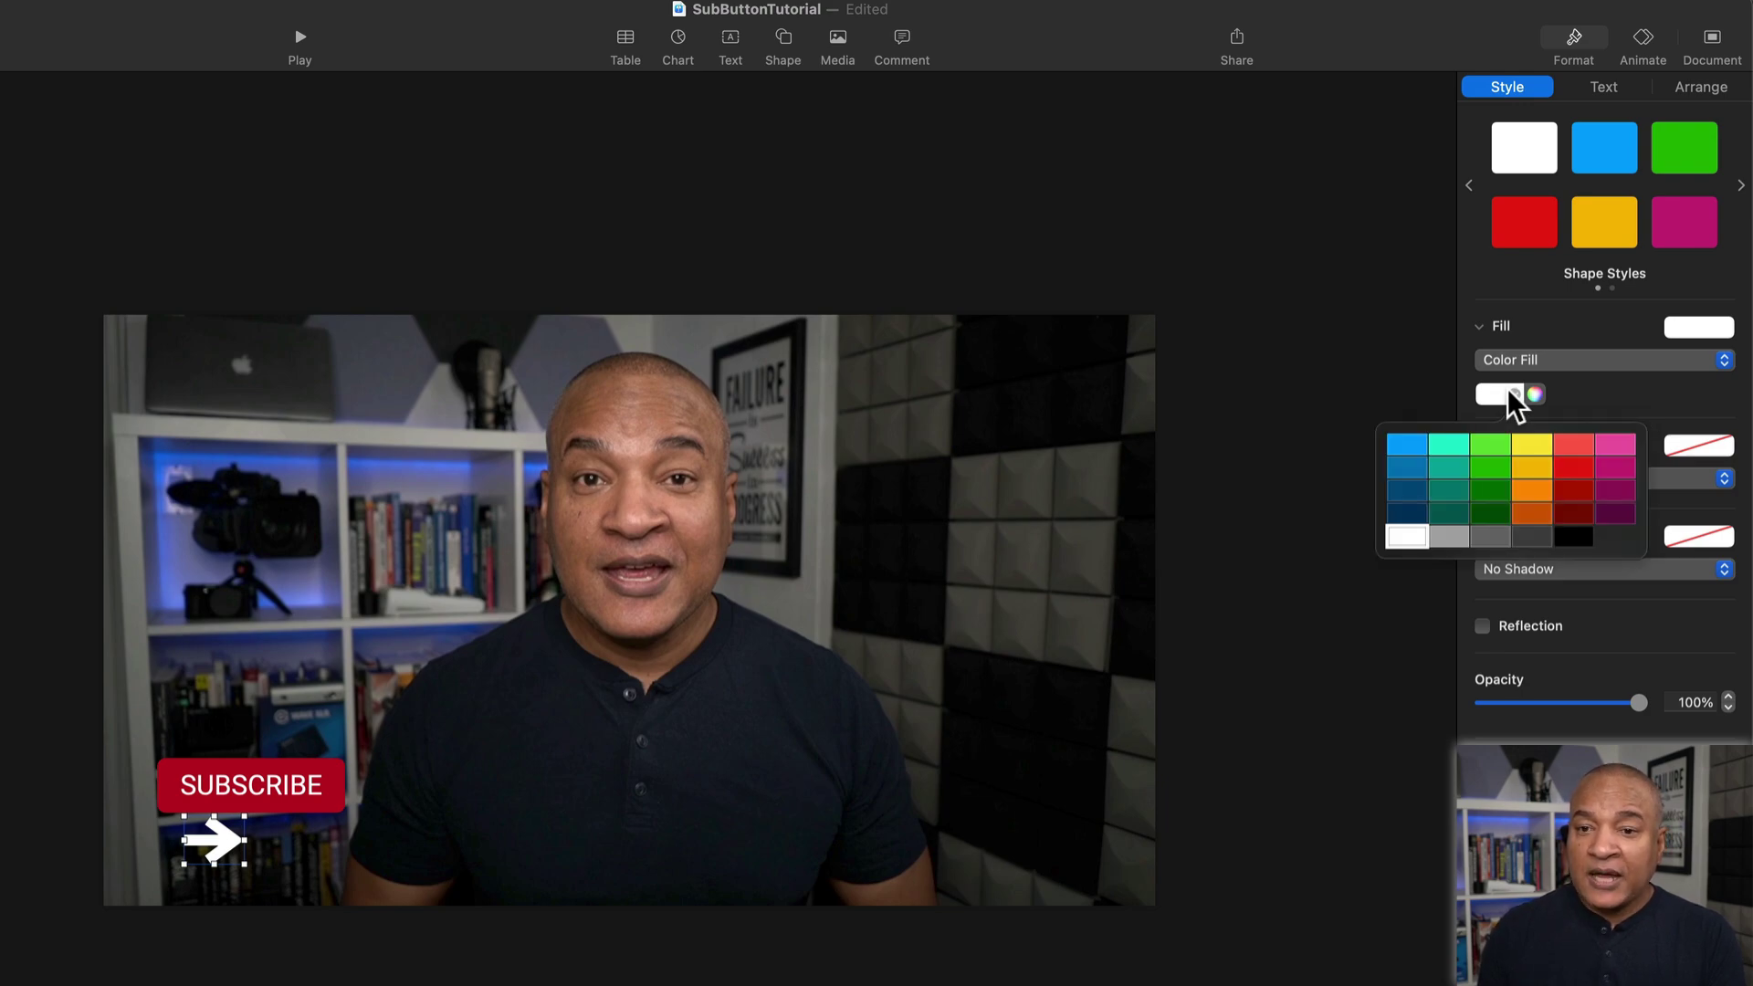
pyautogui.click(1575, 533)
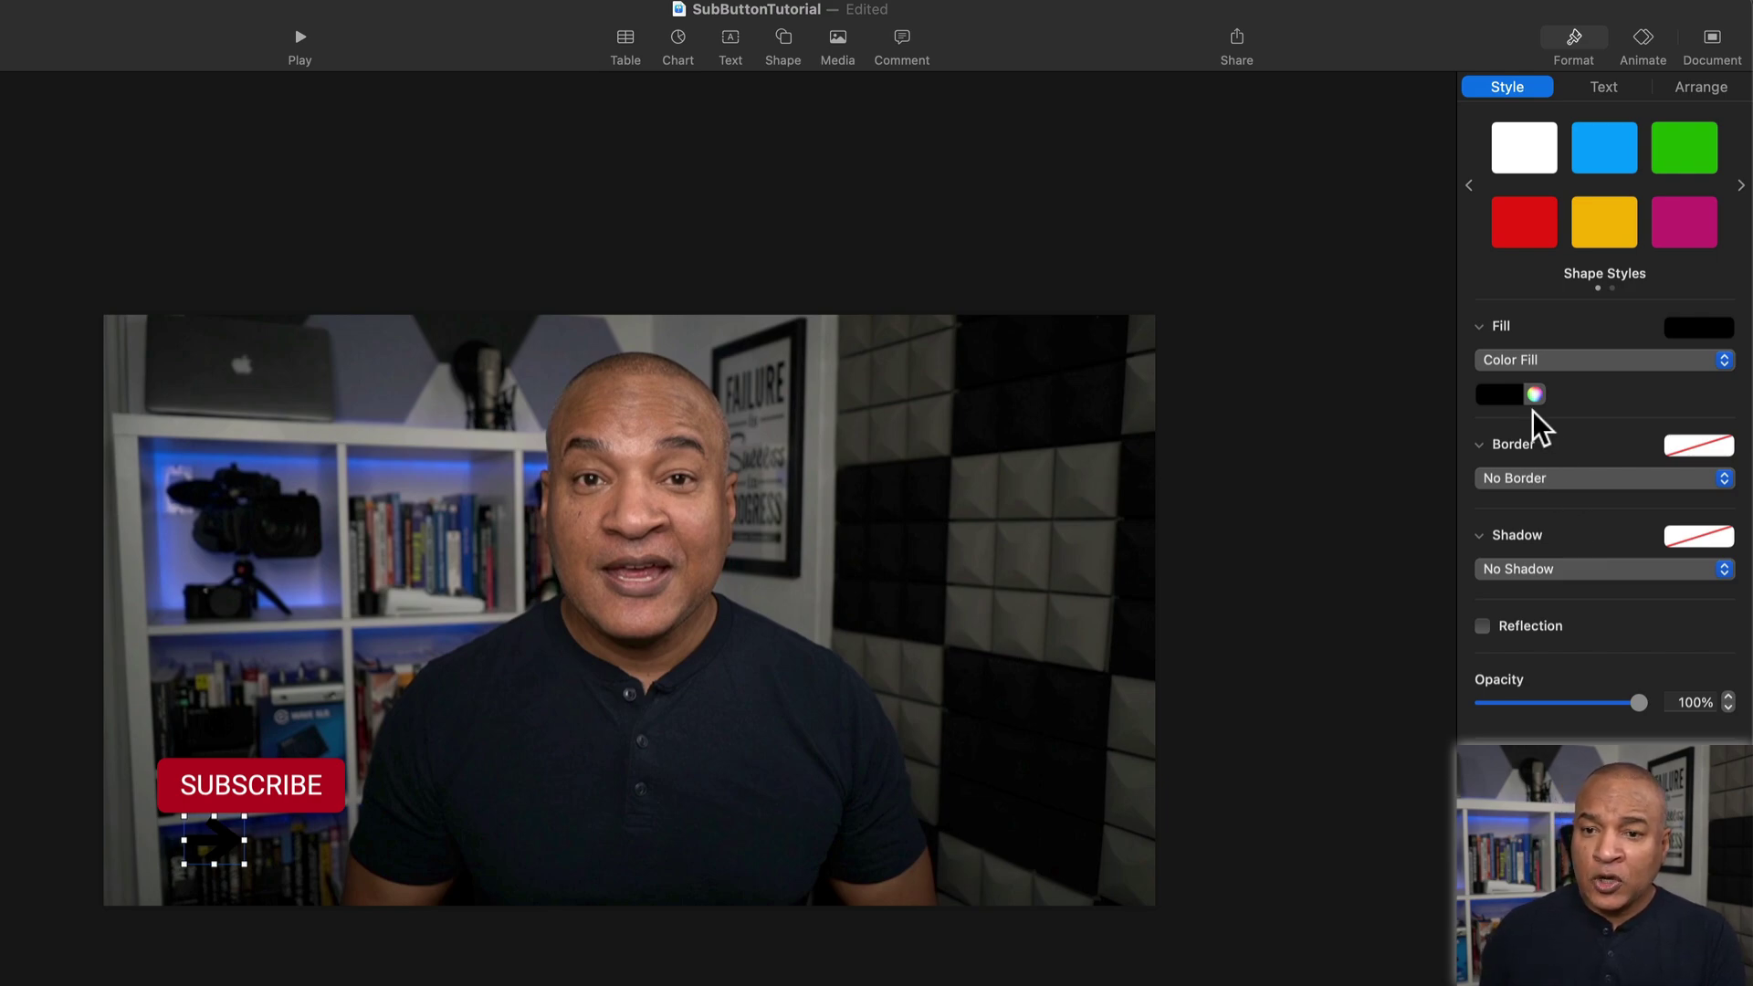
# - Give the arrow a white line border with a 3 pt width
pyautogui.click(1589, 474)
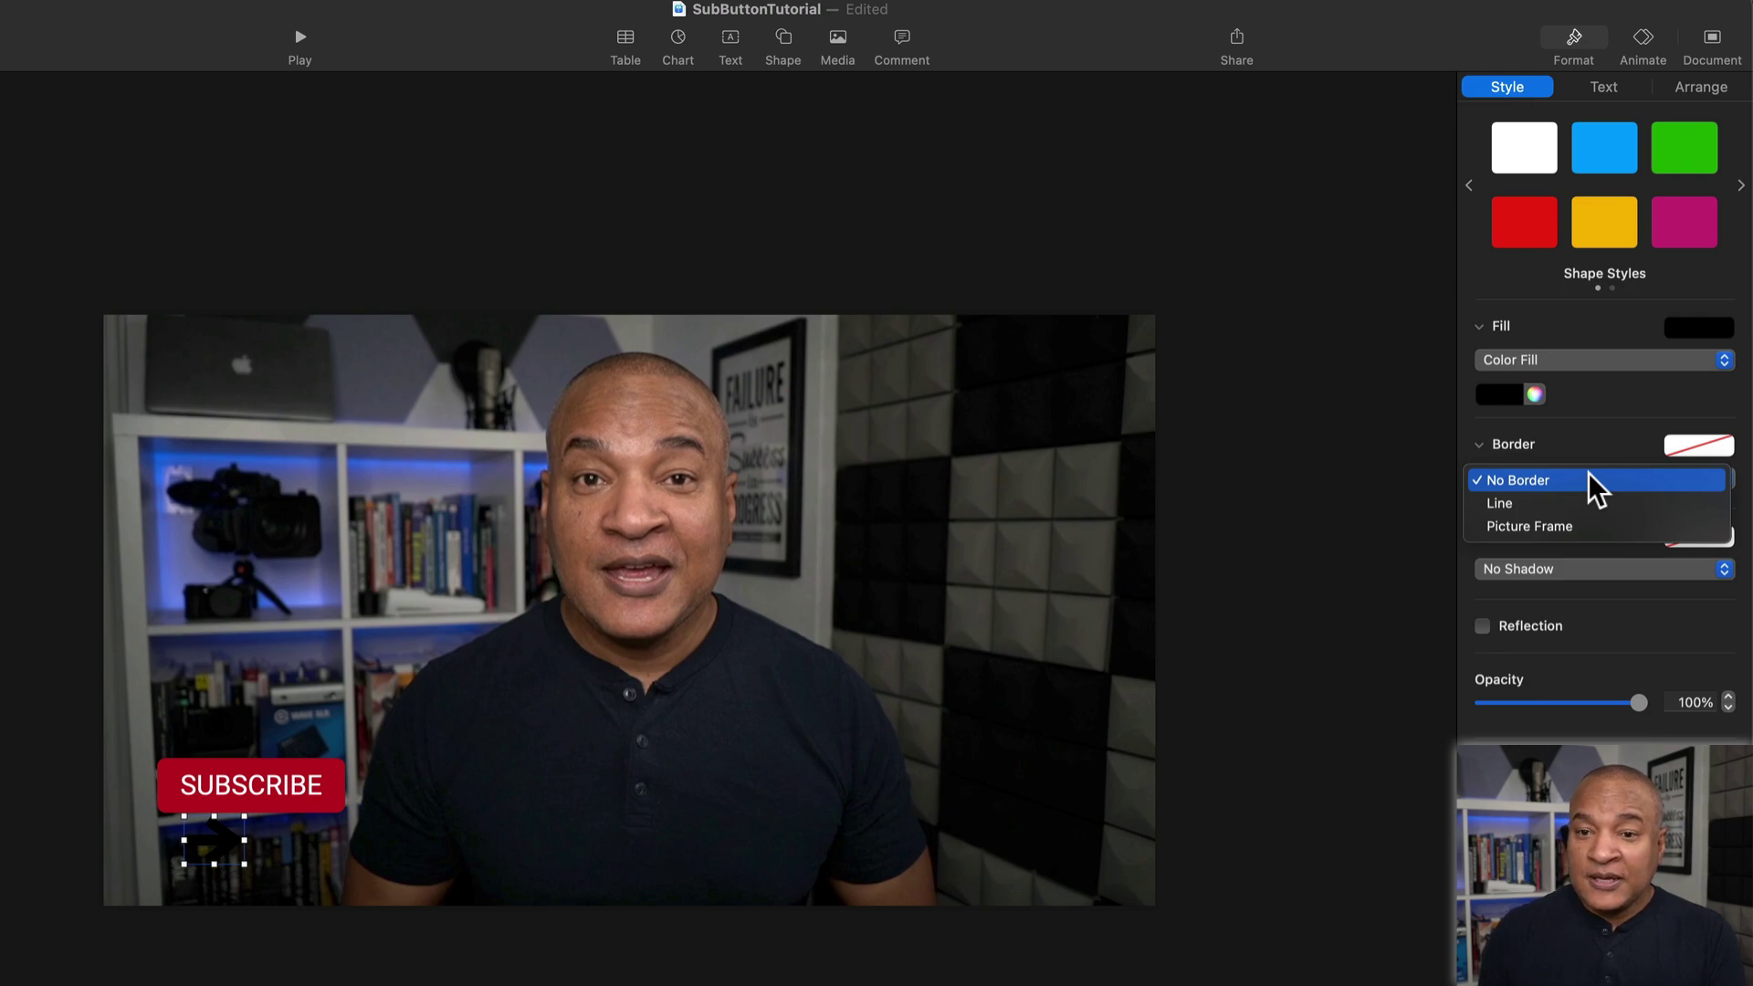
pyautogui.click(1521, 502)
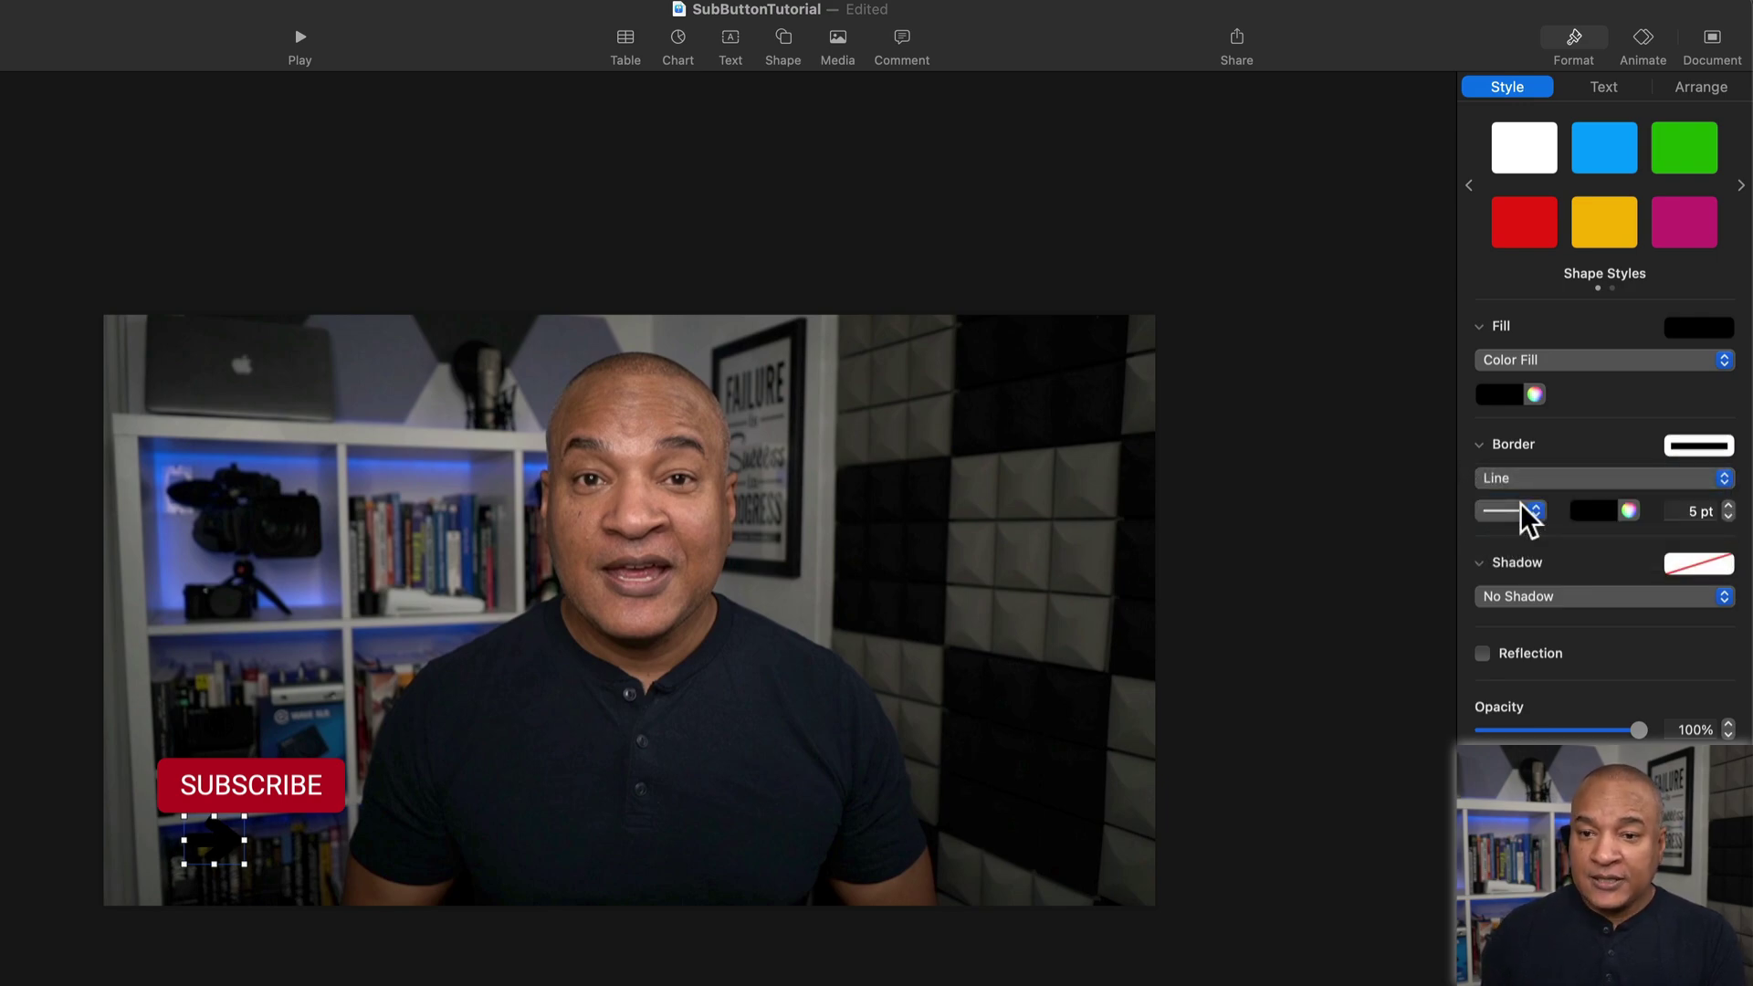
pyautogui.click(1608, 510)
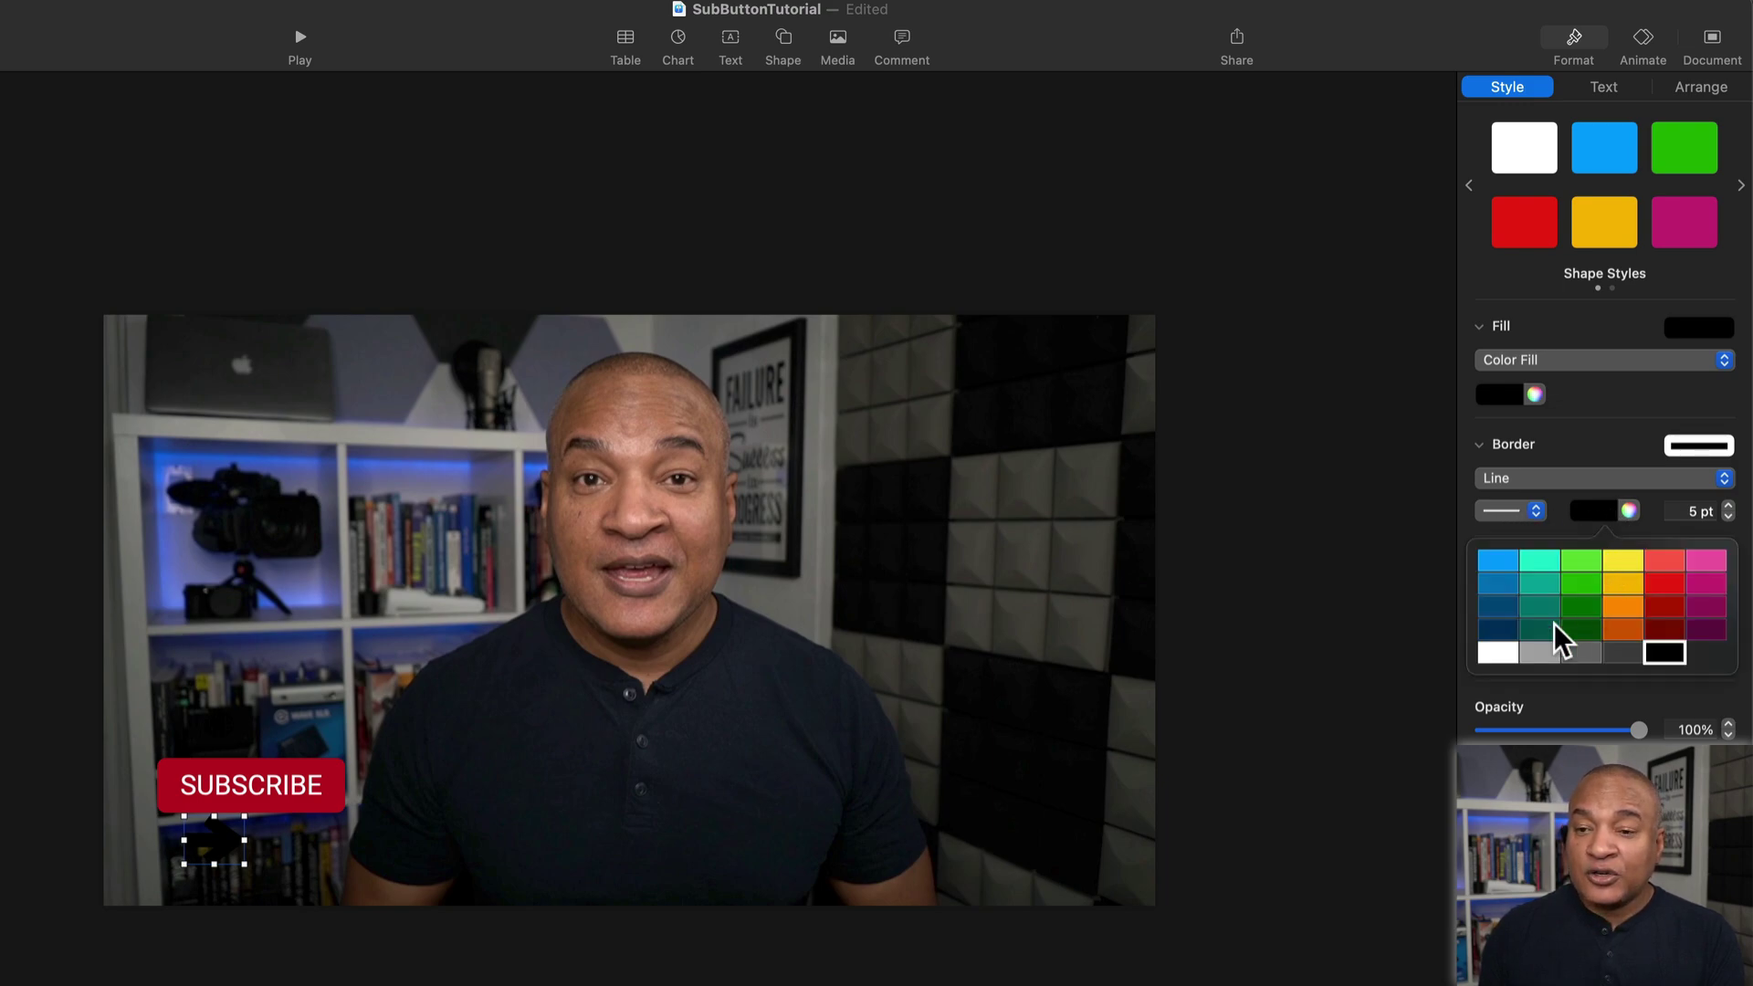
pyautogui.click(1498, 652)
pyautogui.click(1728, 517)
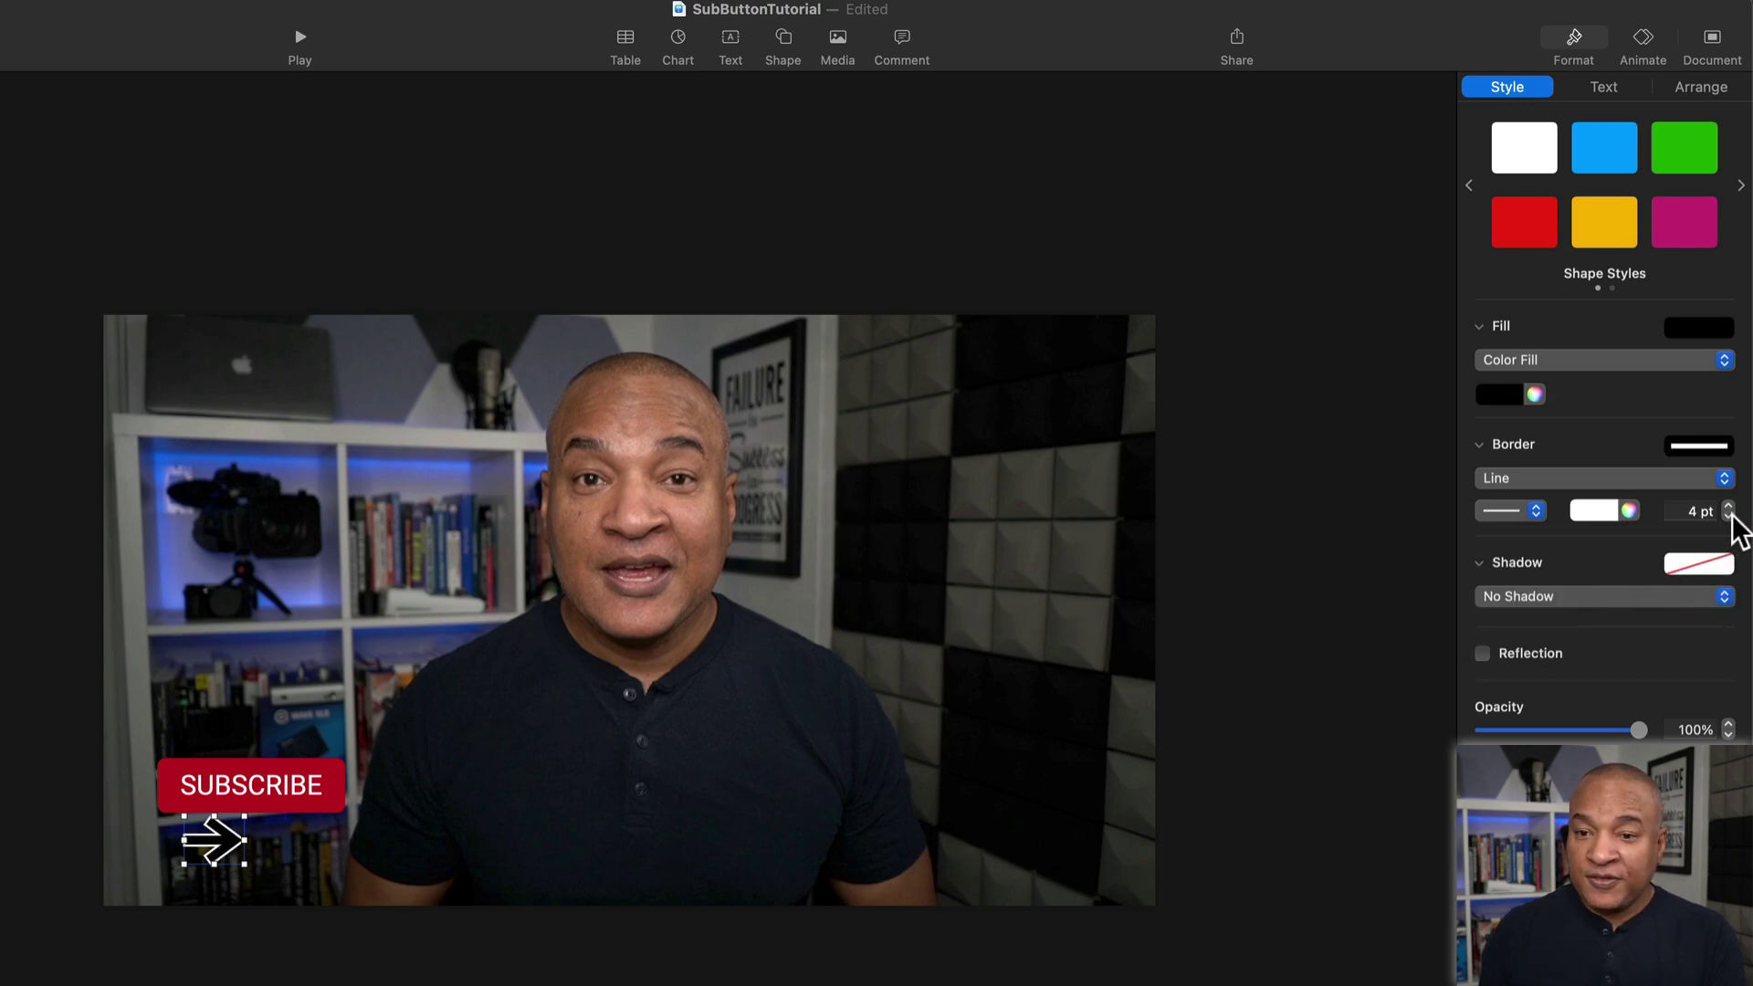
pyautogui.click(1728, 517)
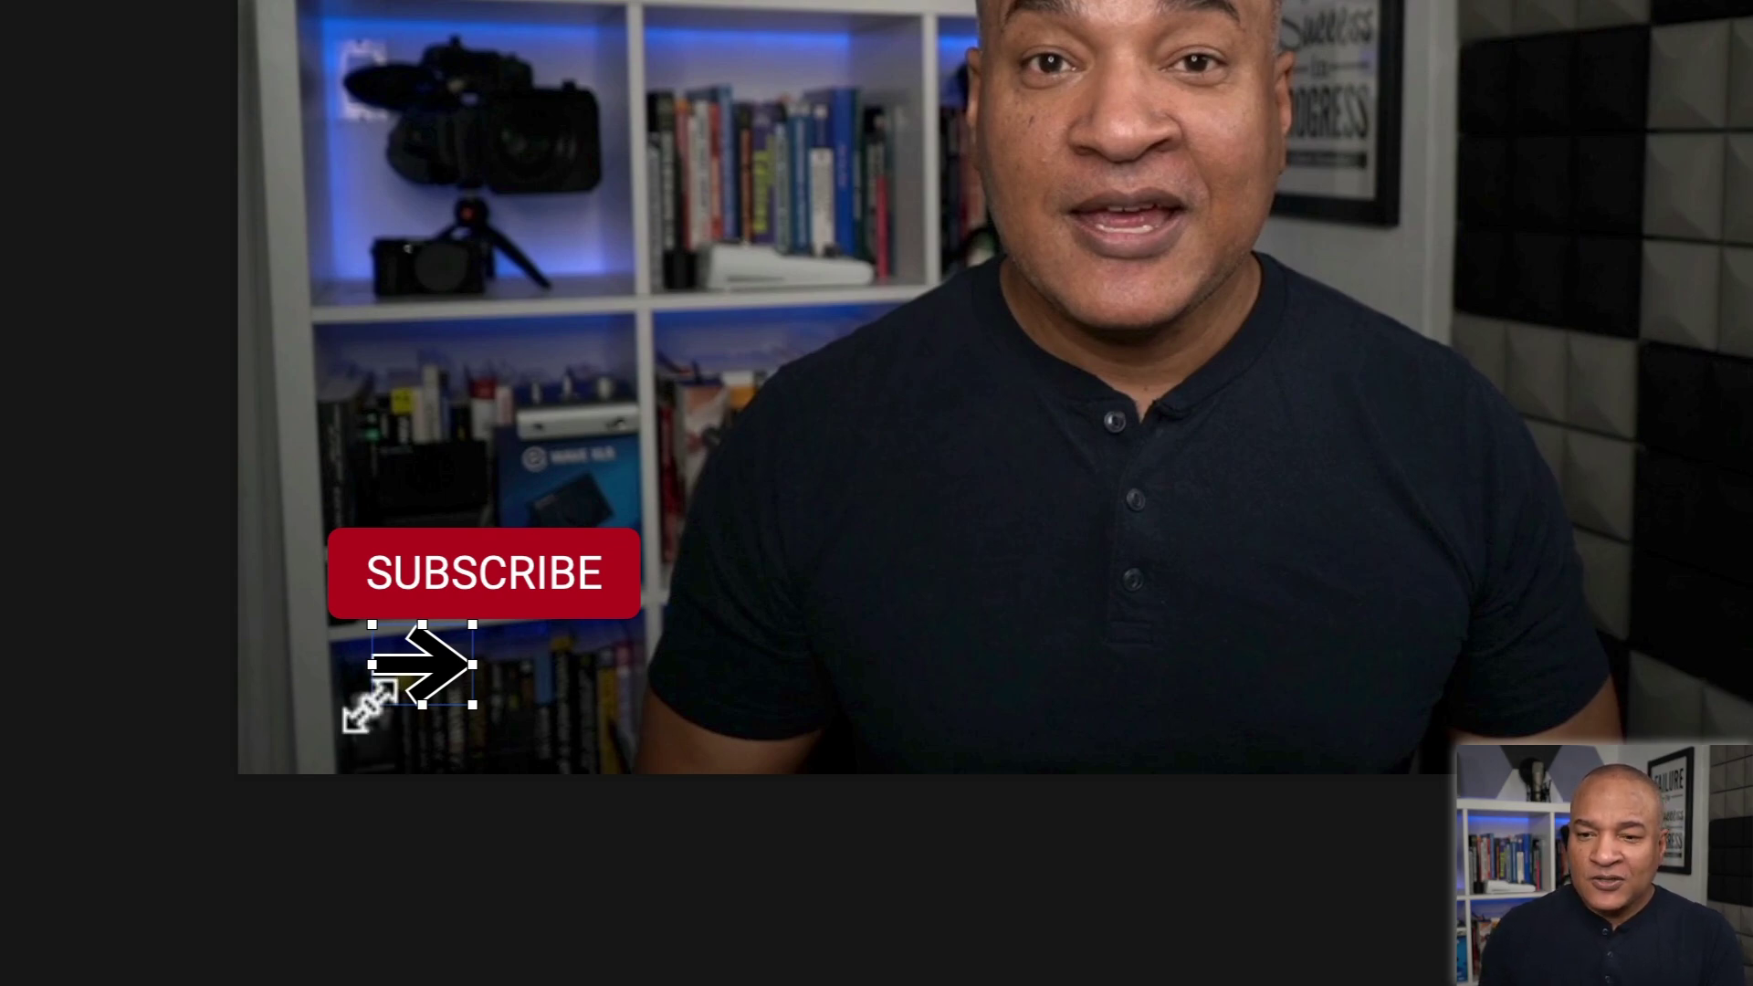
# - Rotate the arrow to point diagonally up and to the right, with its tip overlapping the SUBSCRIBE button's lower edge
pyautogui.press('super')
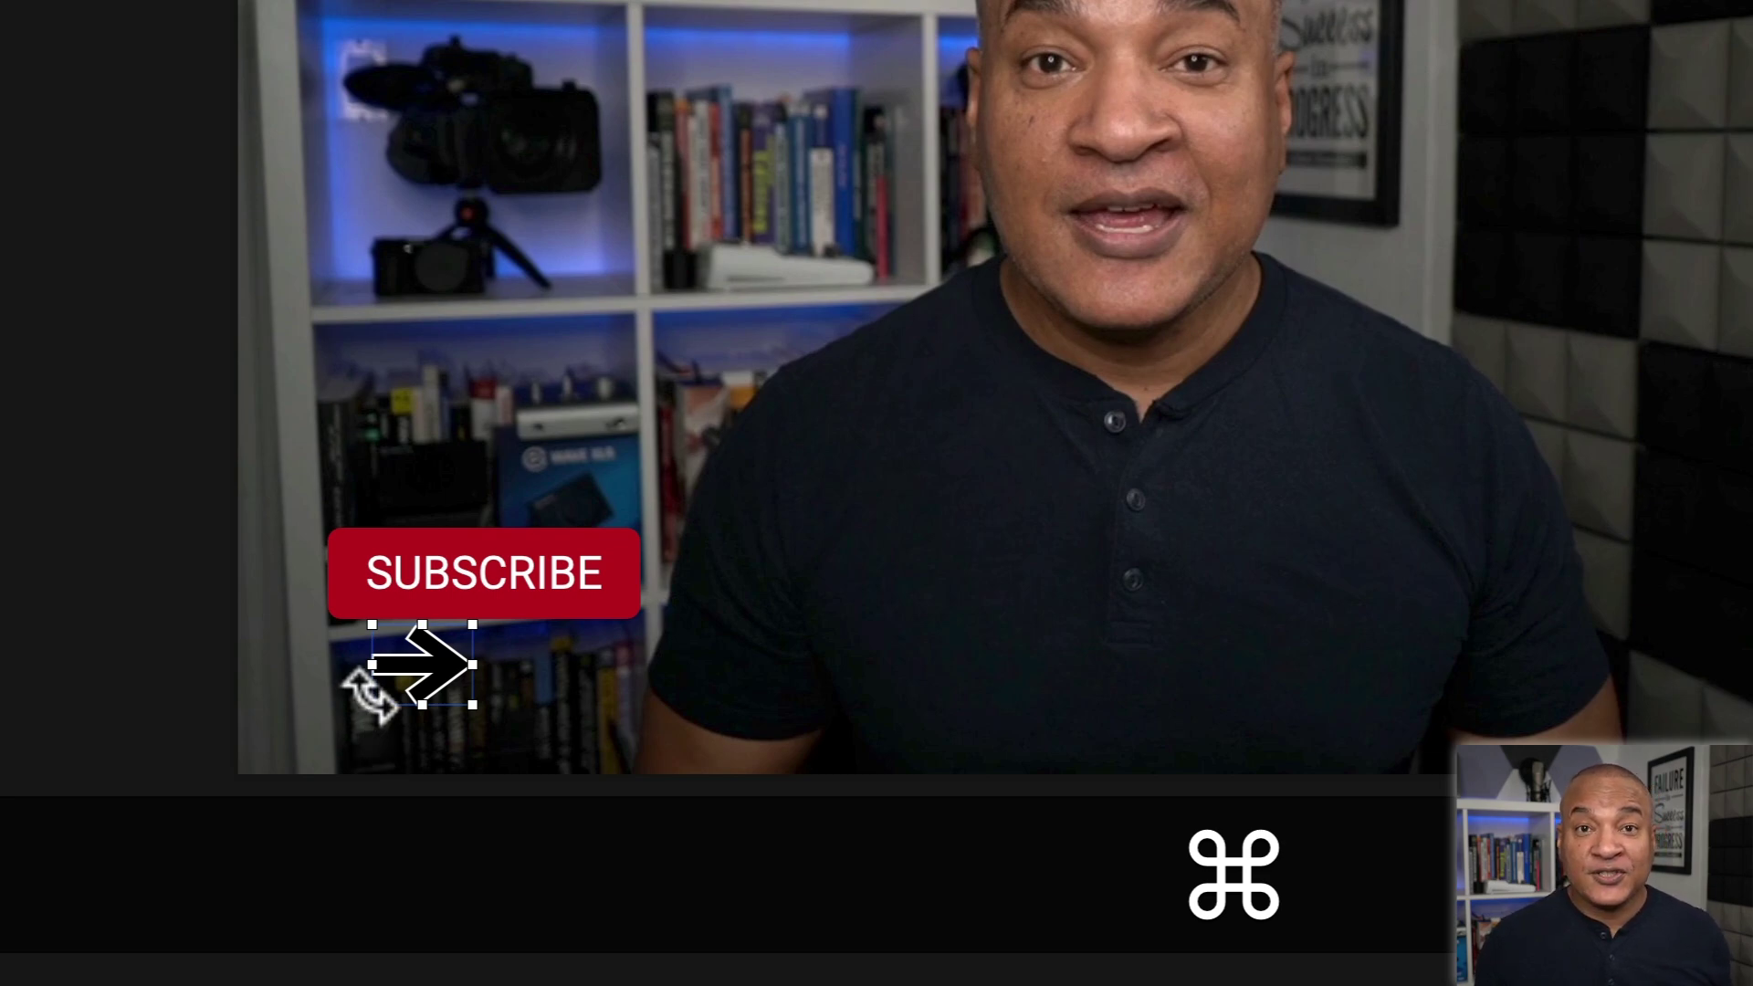
pyautogui.moveTo(370, 694); pyautogui.dragTo(463, 636)
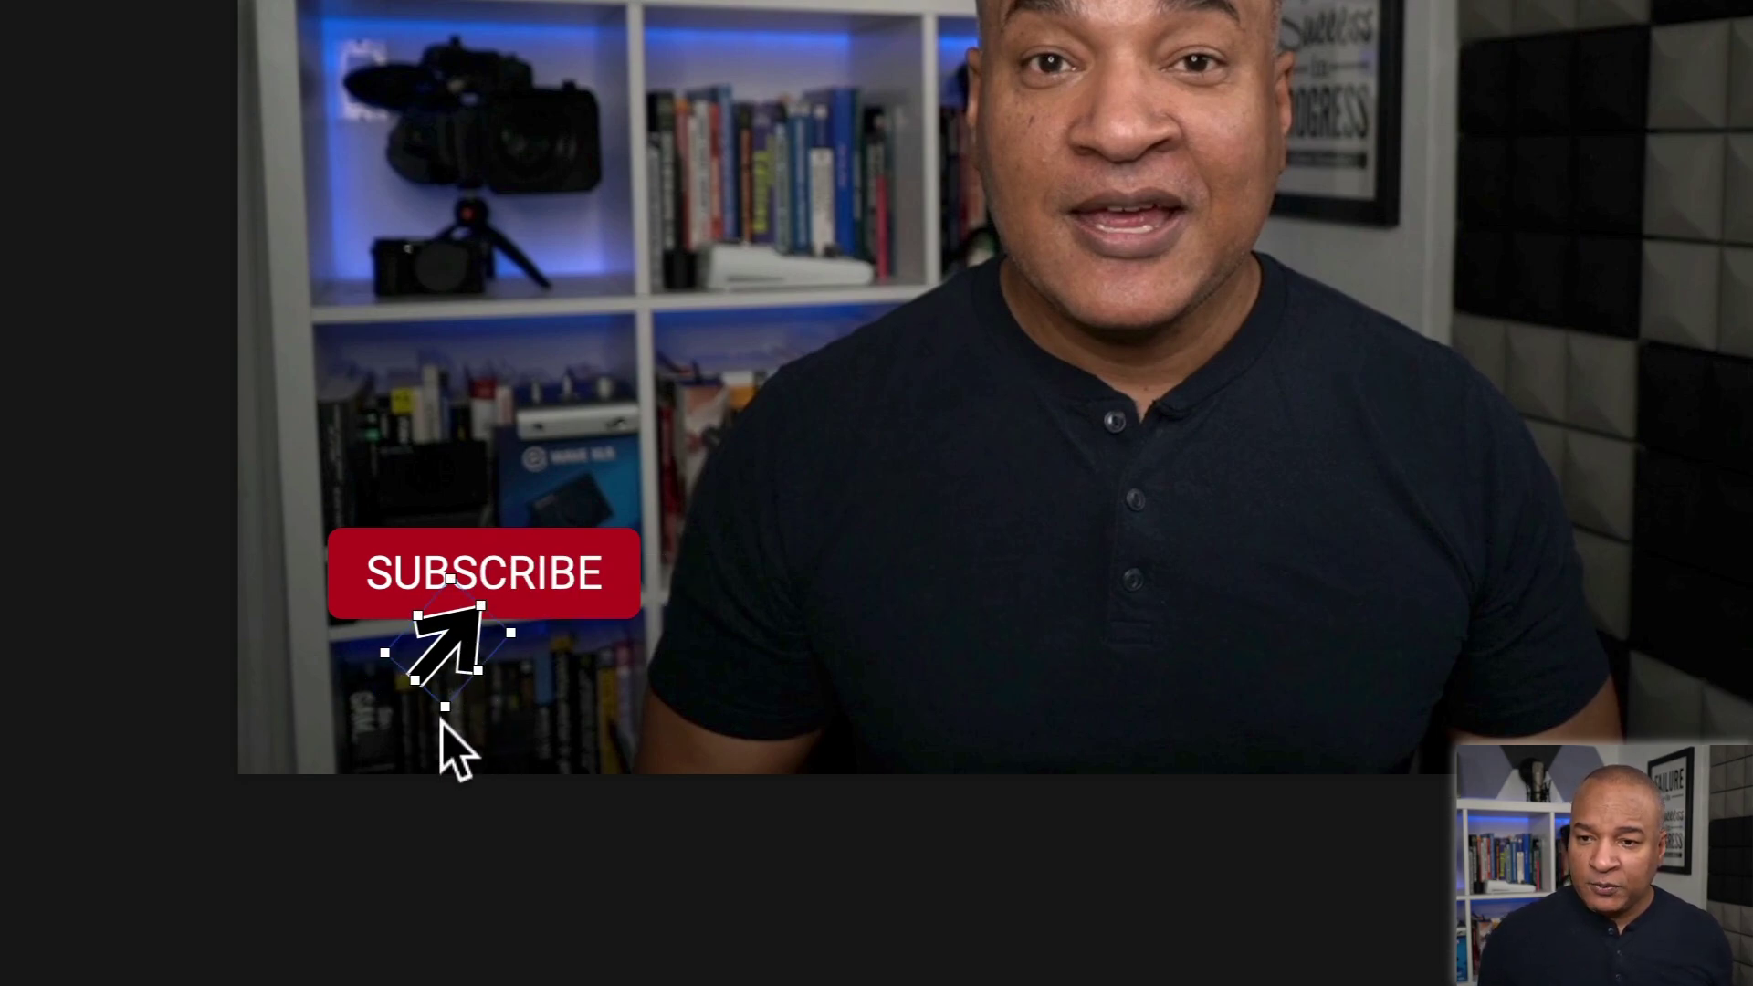
pyautogui.moveTo(448, 707); pyautogui.dragTo(448, 705)
pyautogui.moveTo(465, 630); pyautogui.dragTo(464, 626)
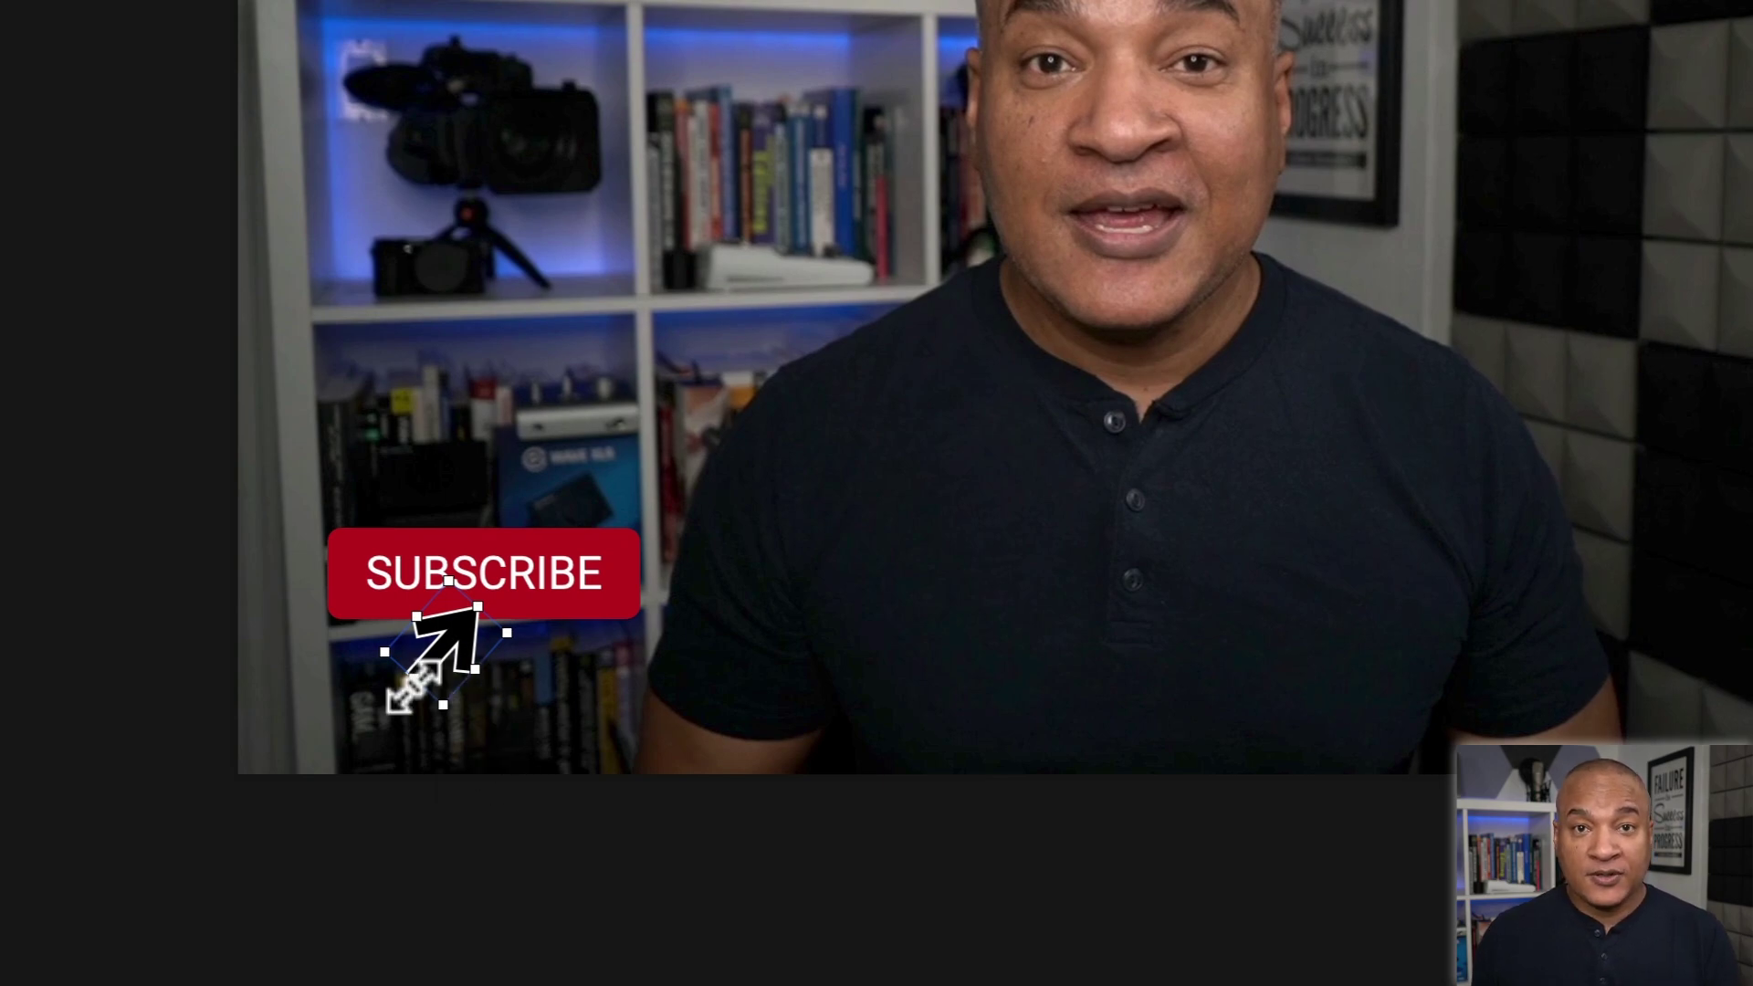
pyautogui.press('space')
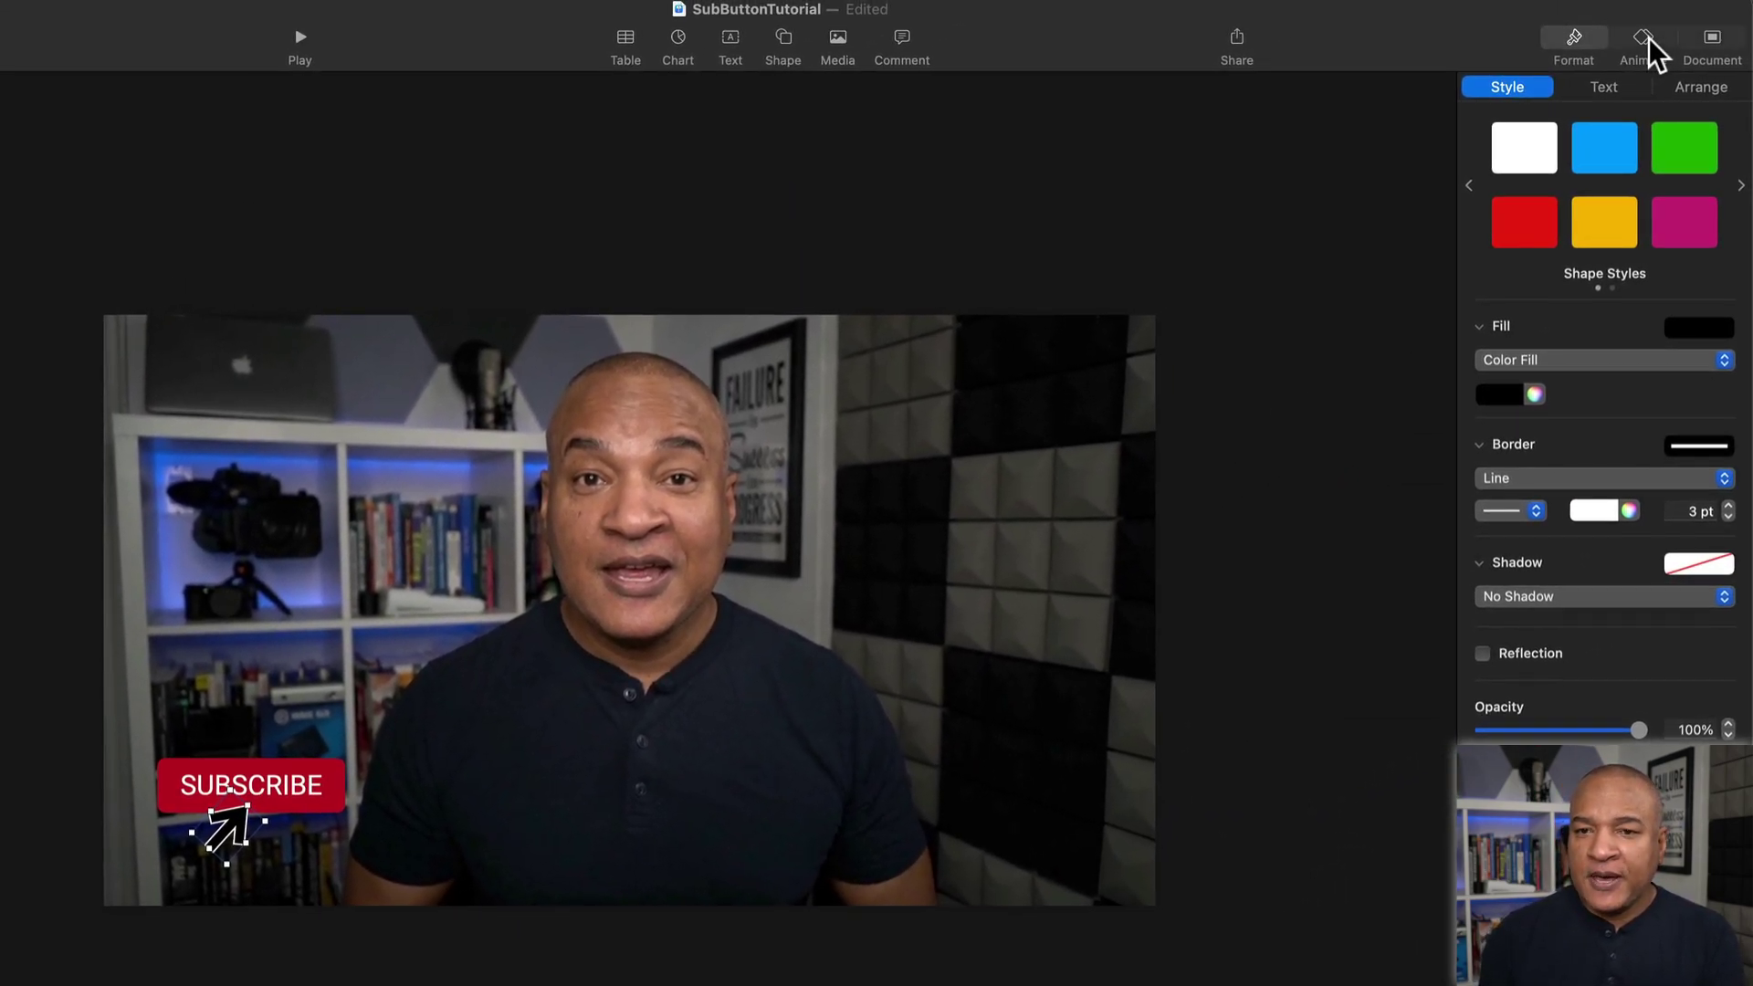
# - Add the Move In build-in effect to the arrow with a duration of 0.6 s and preview it
pyautogui.click(1643, 39)
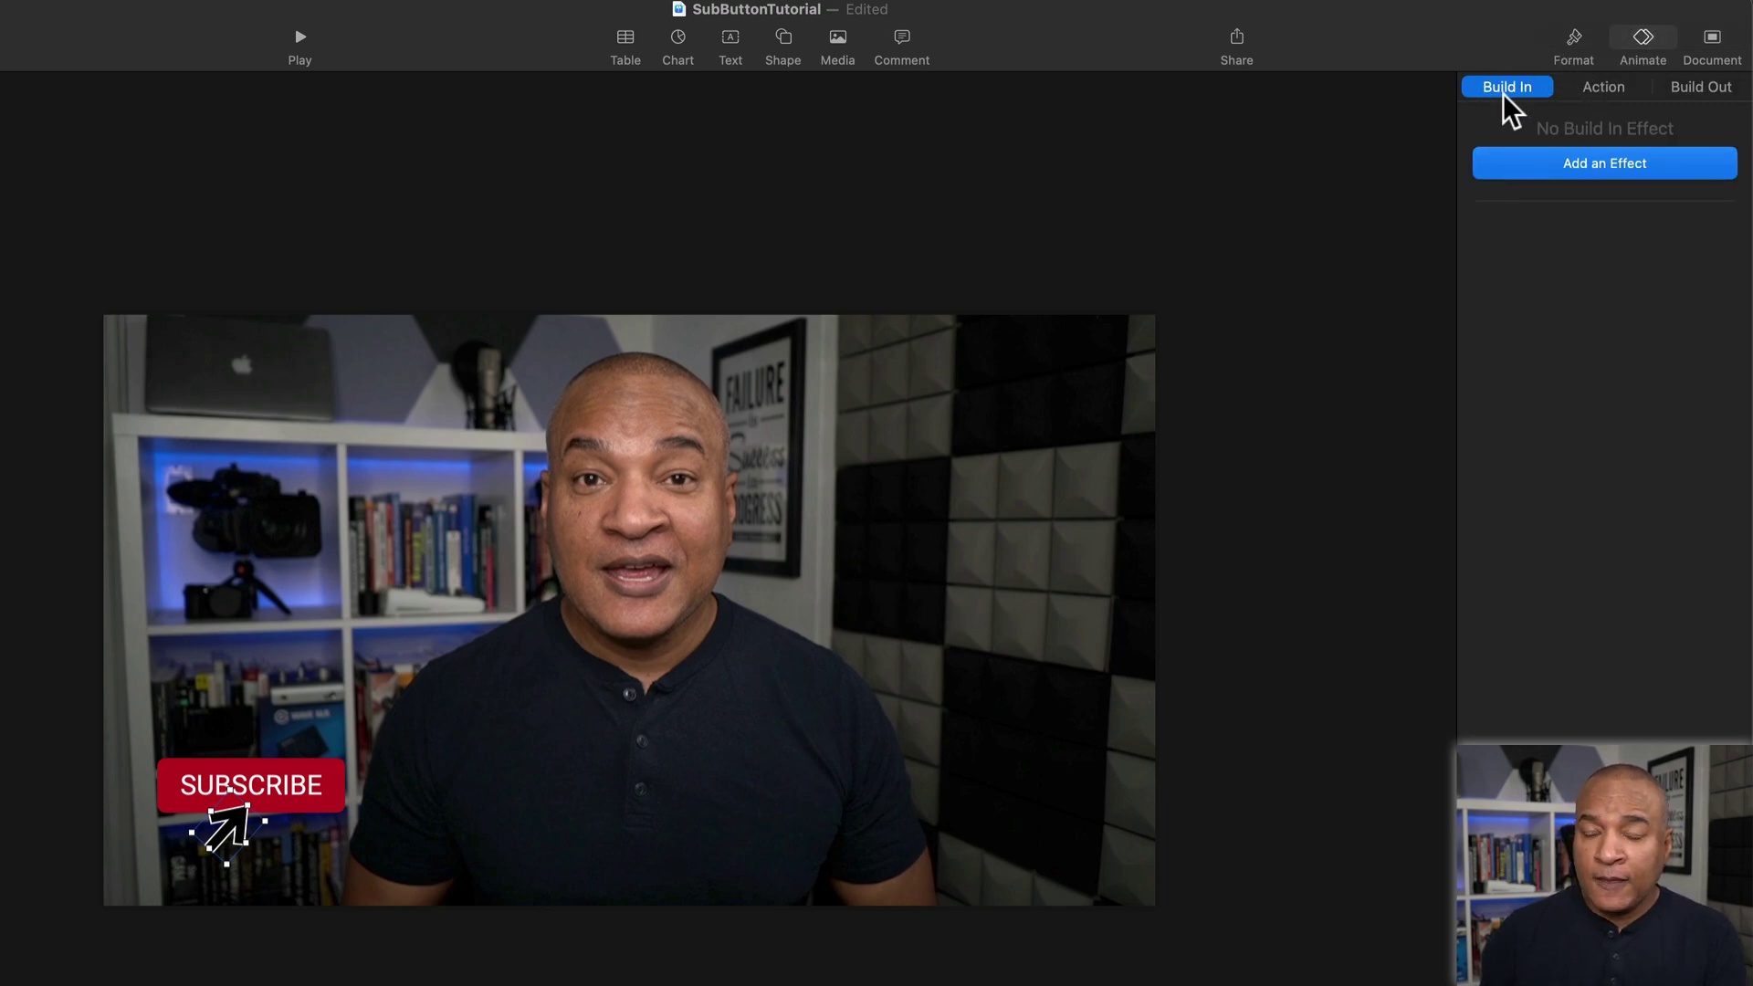
pyautogui.click(1601, 164)
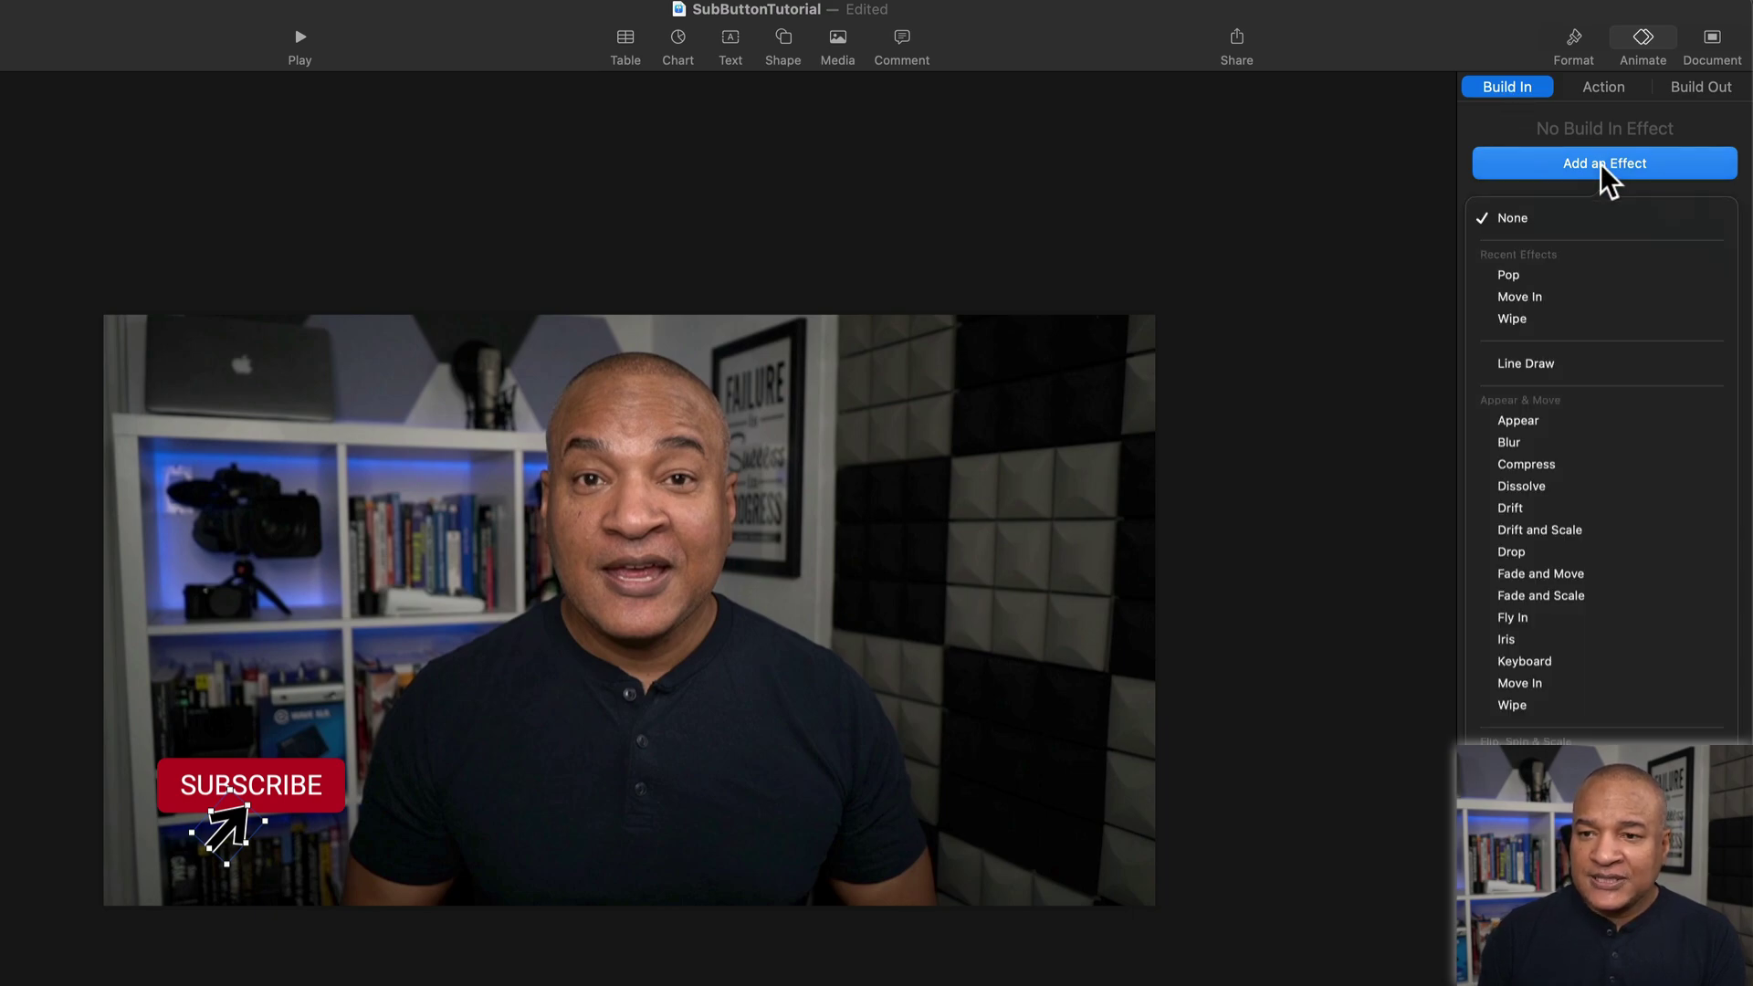
pyautogui.click(1518, 296)
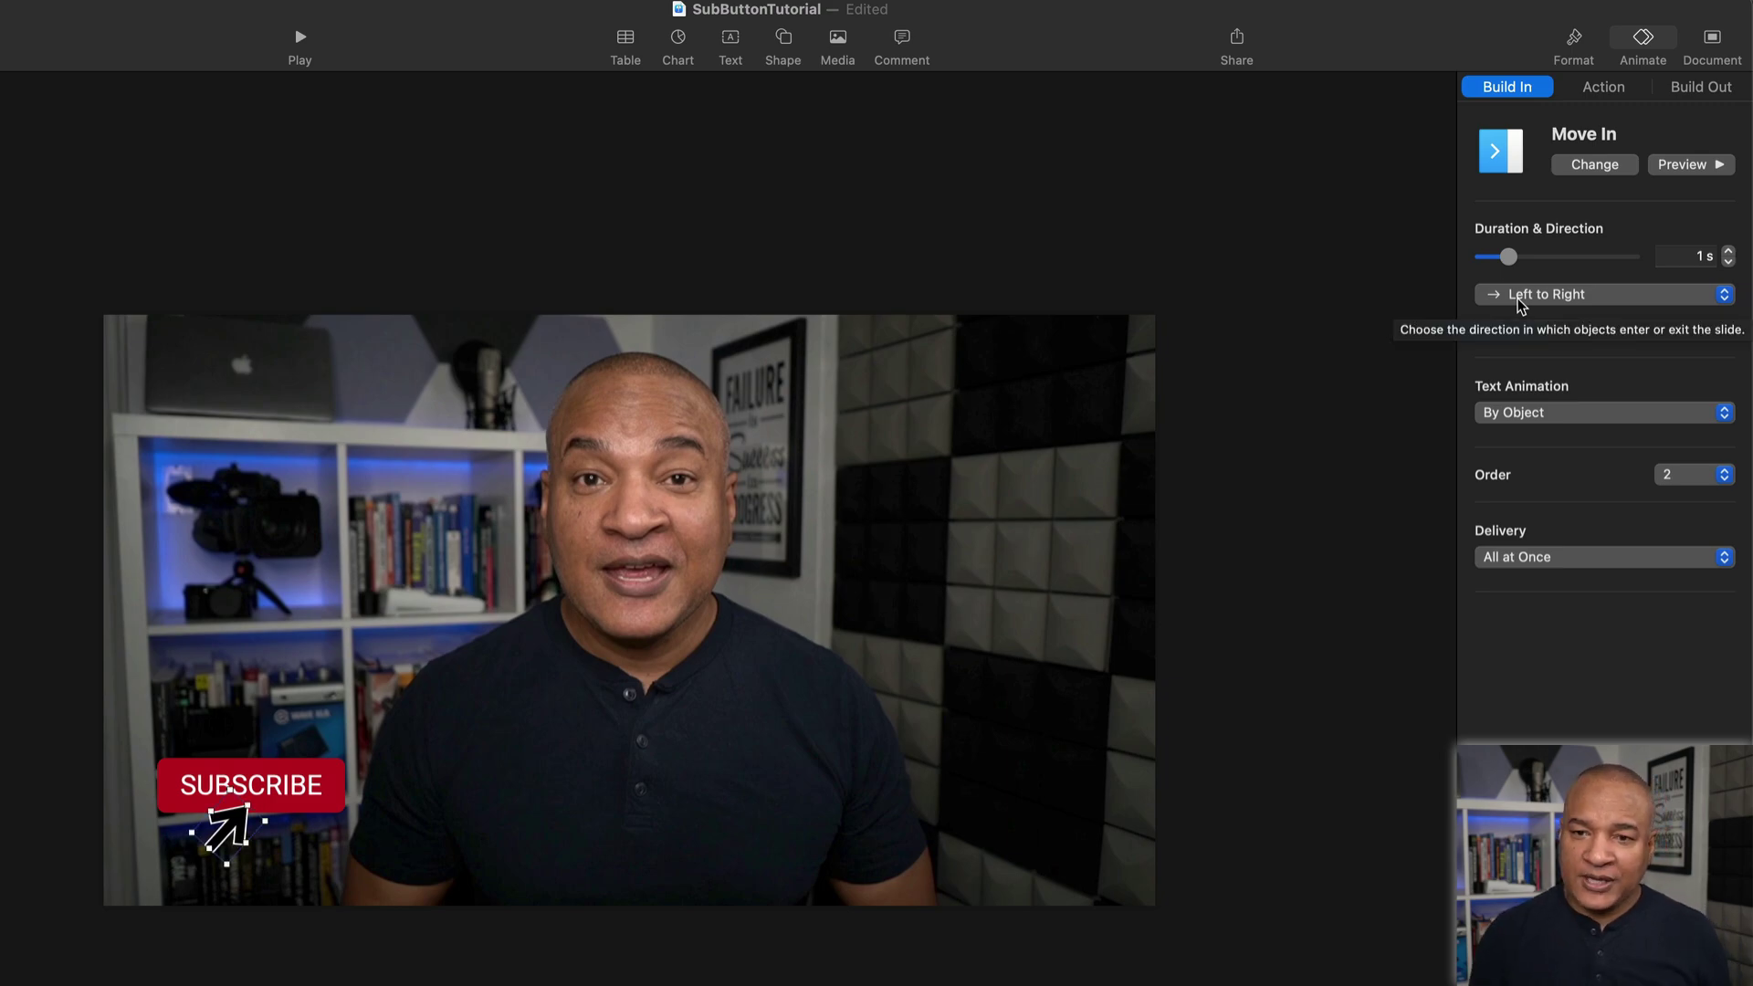
pyautogui.doubleClick(1704, 256)
pyautogui.press('BackSpace')
pyautogui.write('0.6')
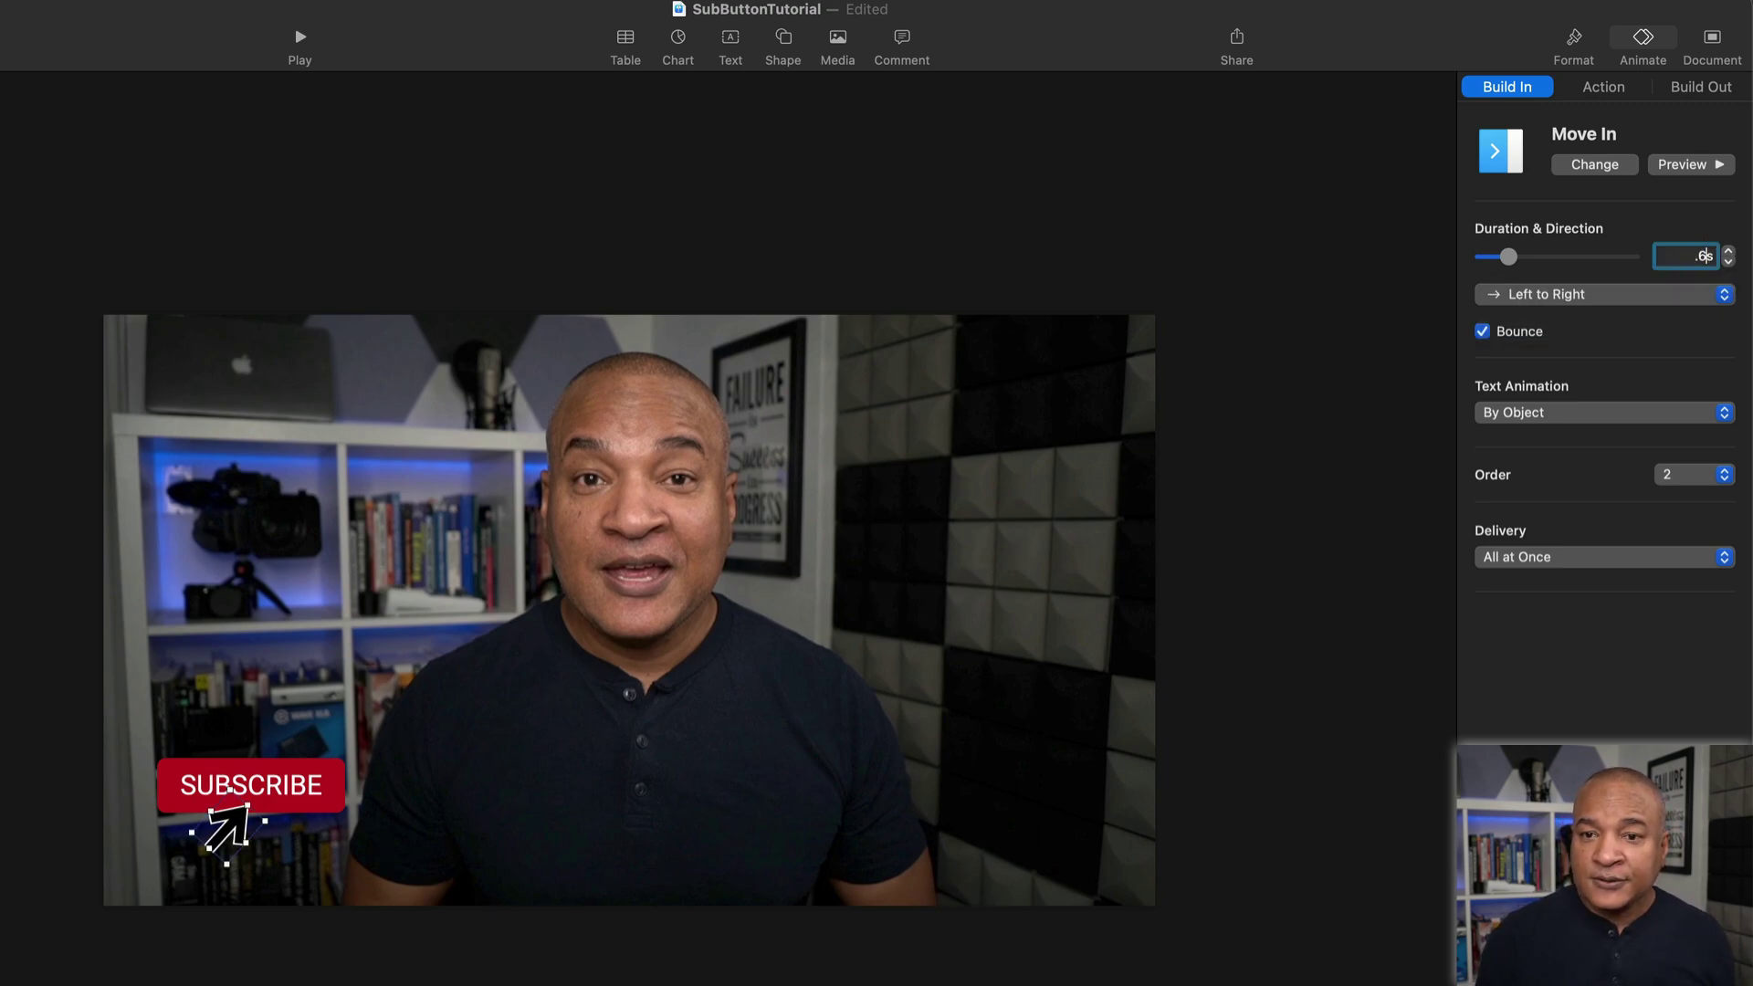
pyautogui.press('Return')
pyautogui.click(1690, 162)
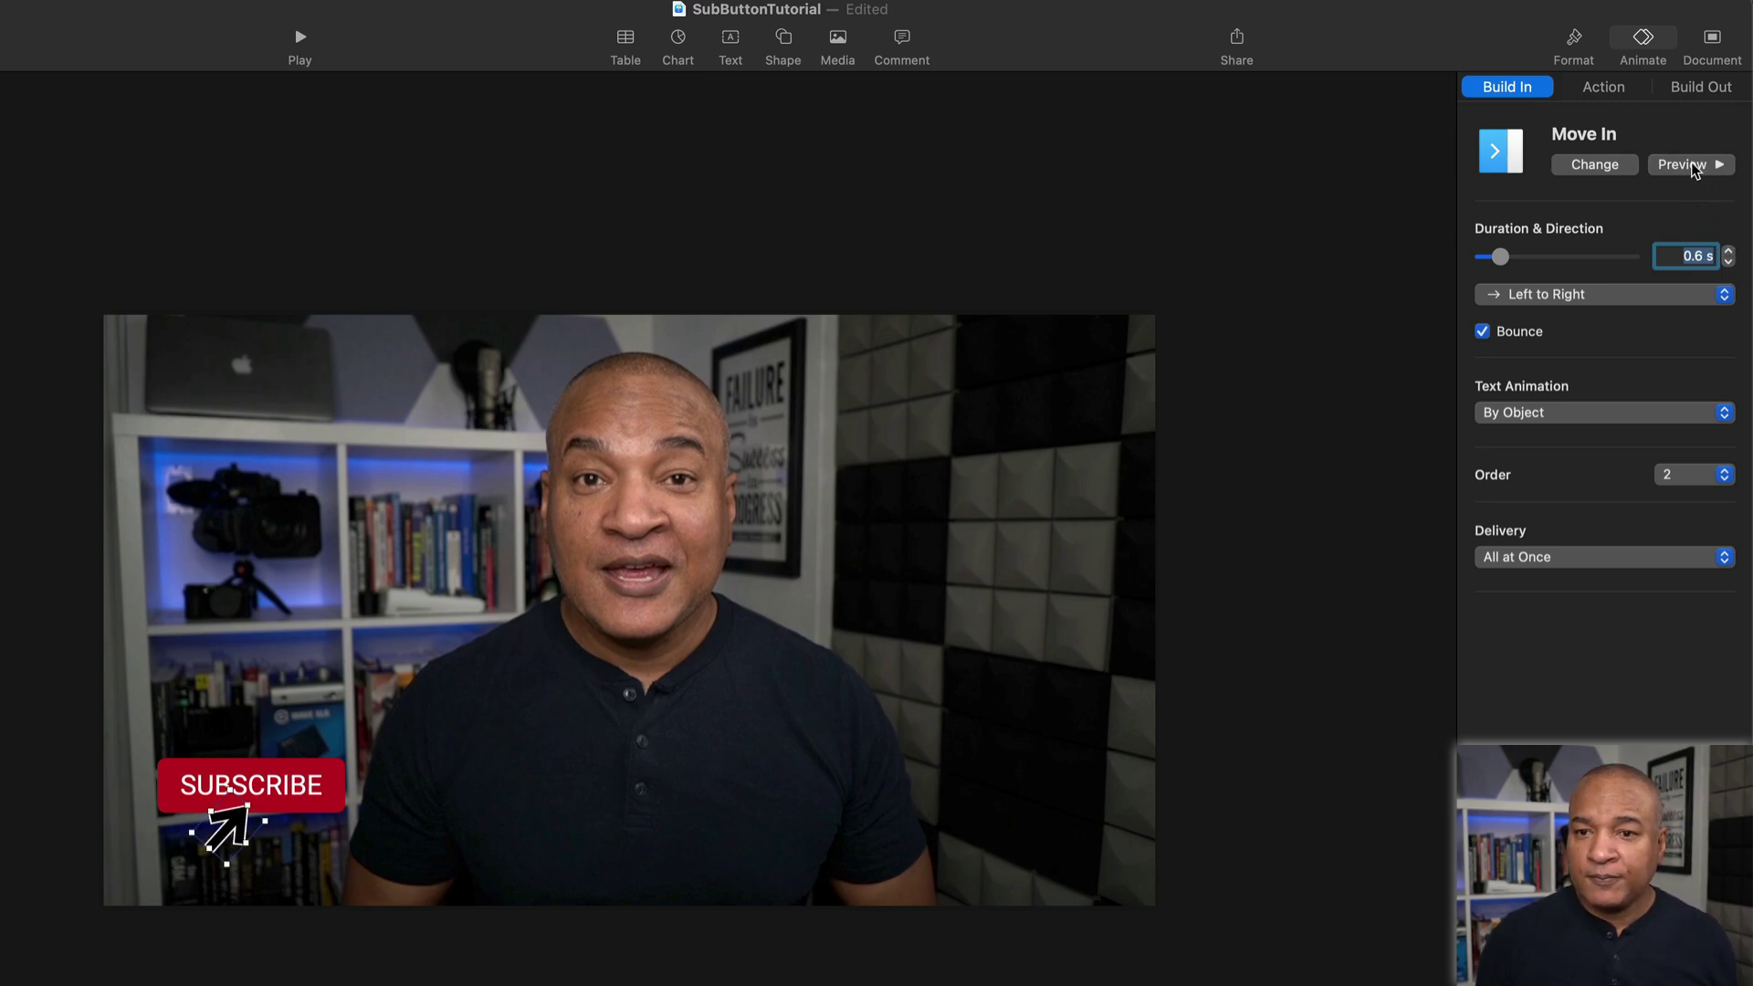
# - Set the arrow's Move In direction to Bottom Left to Top Right, turn off Bounce, and preview the animation
pyautogui.click(1601, 294)
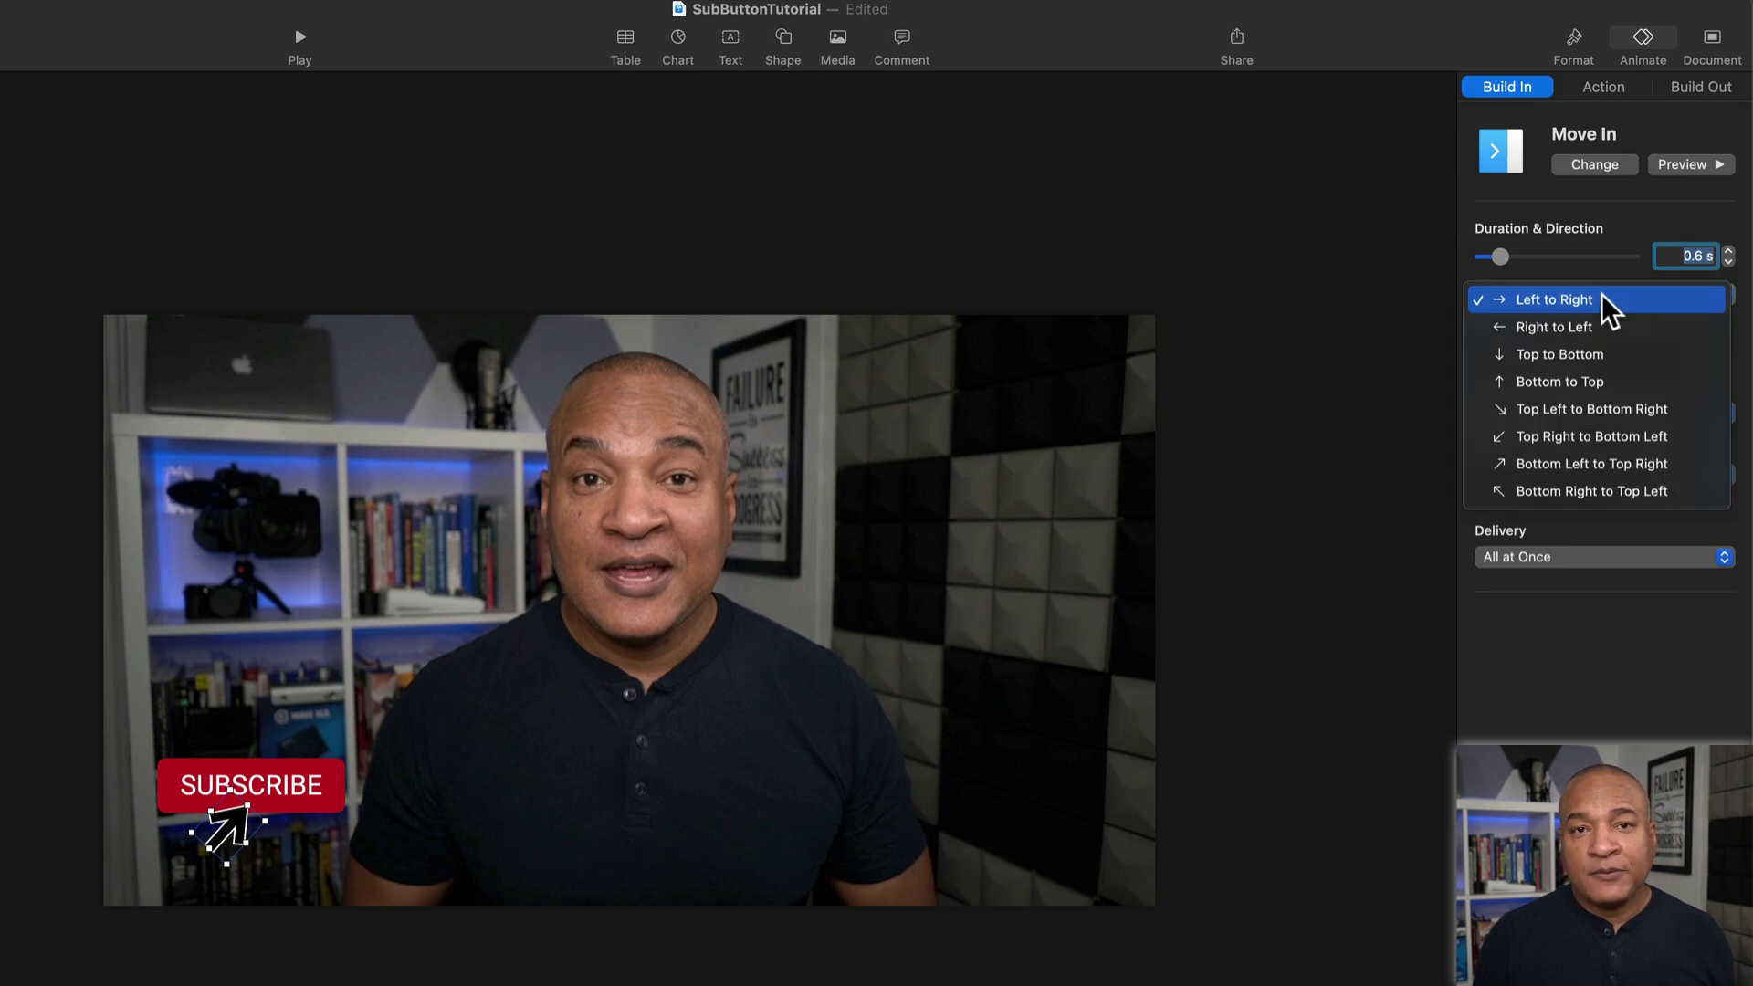
pyautogui.click(1600, 466)
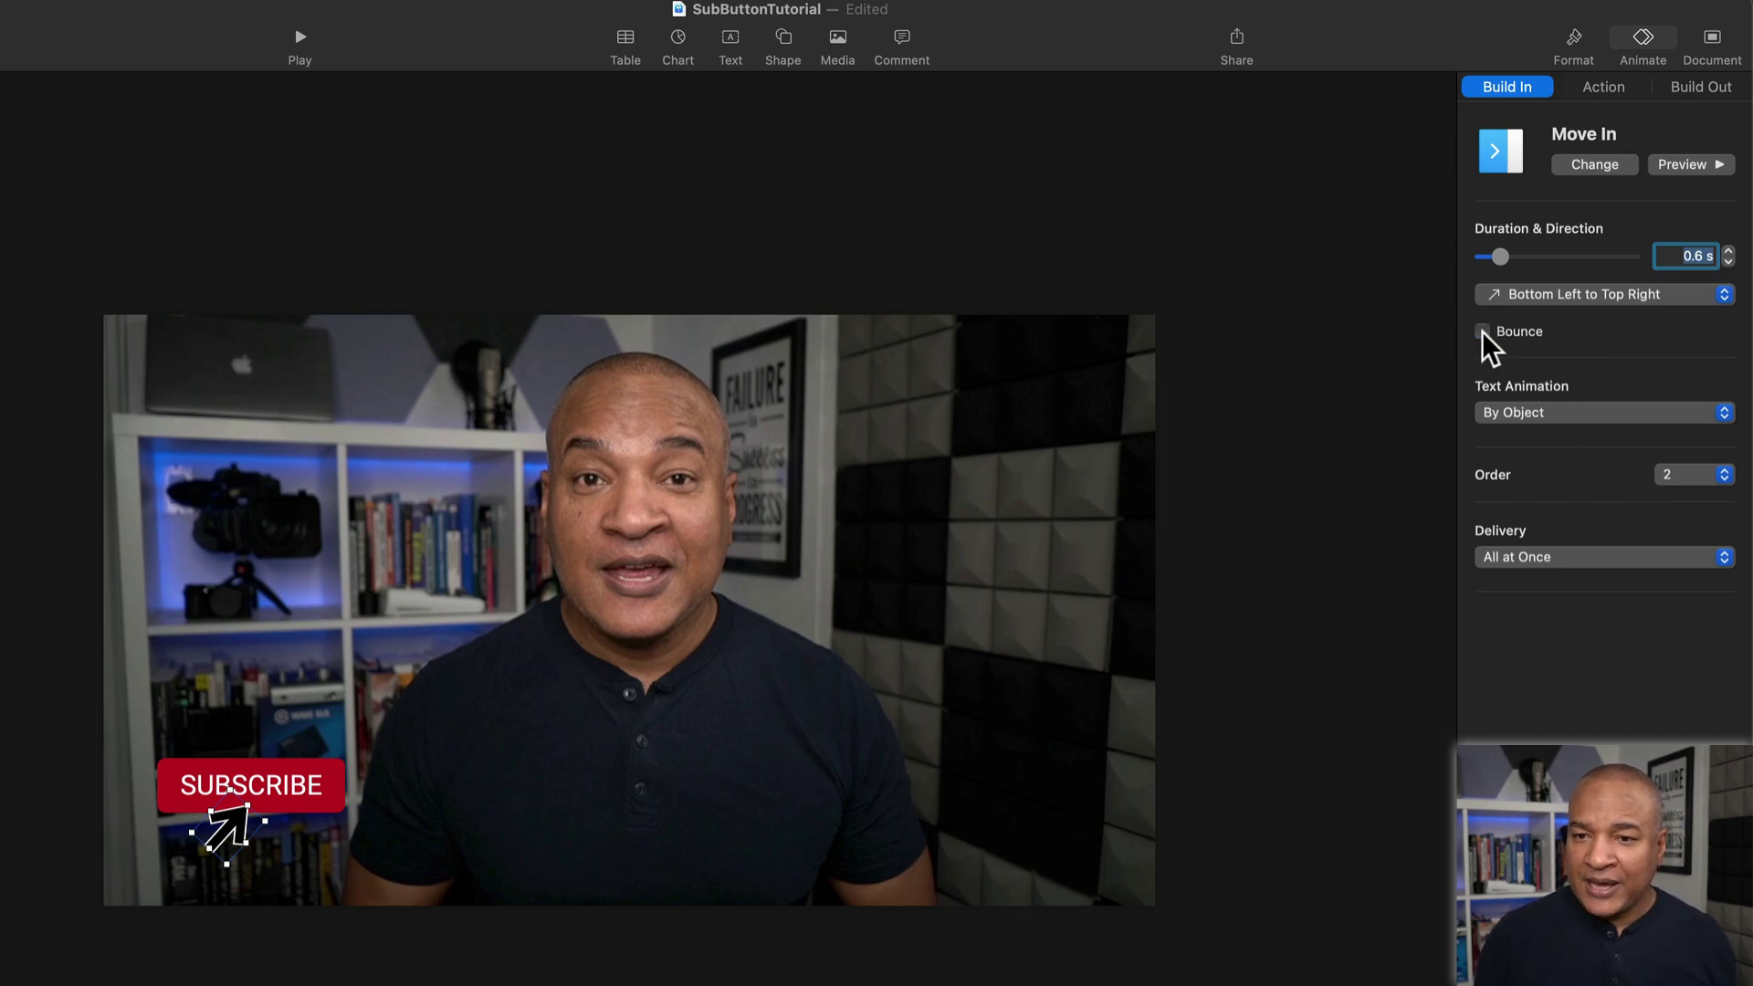
pyautogui.click(1673, 168)
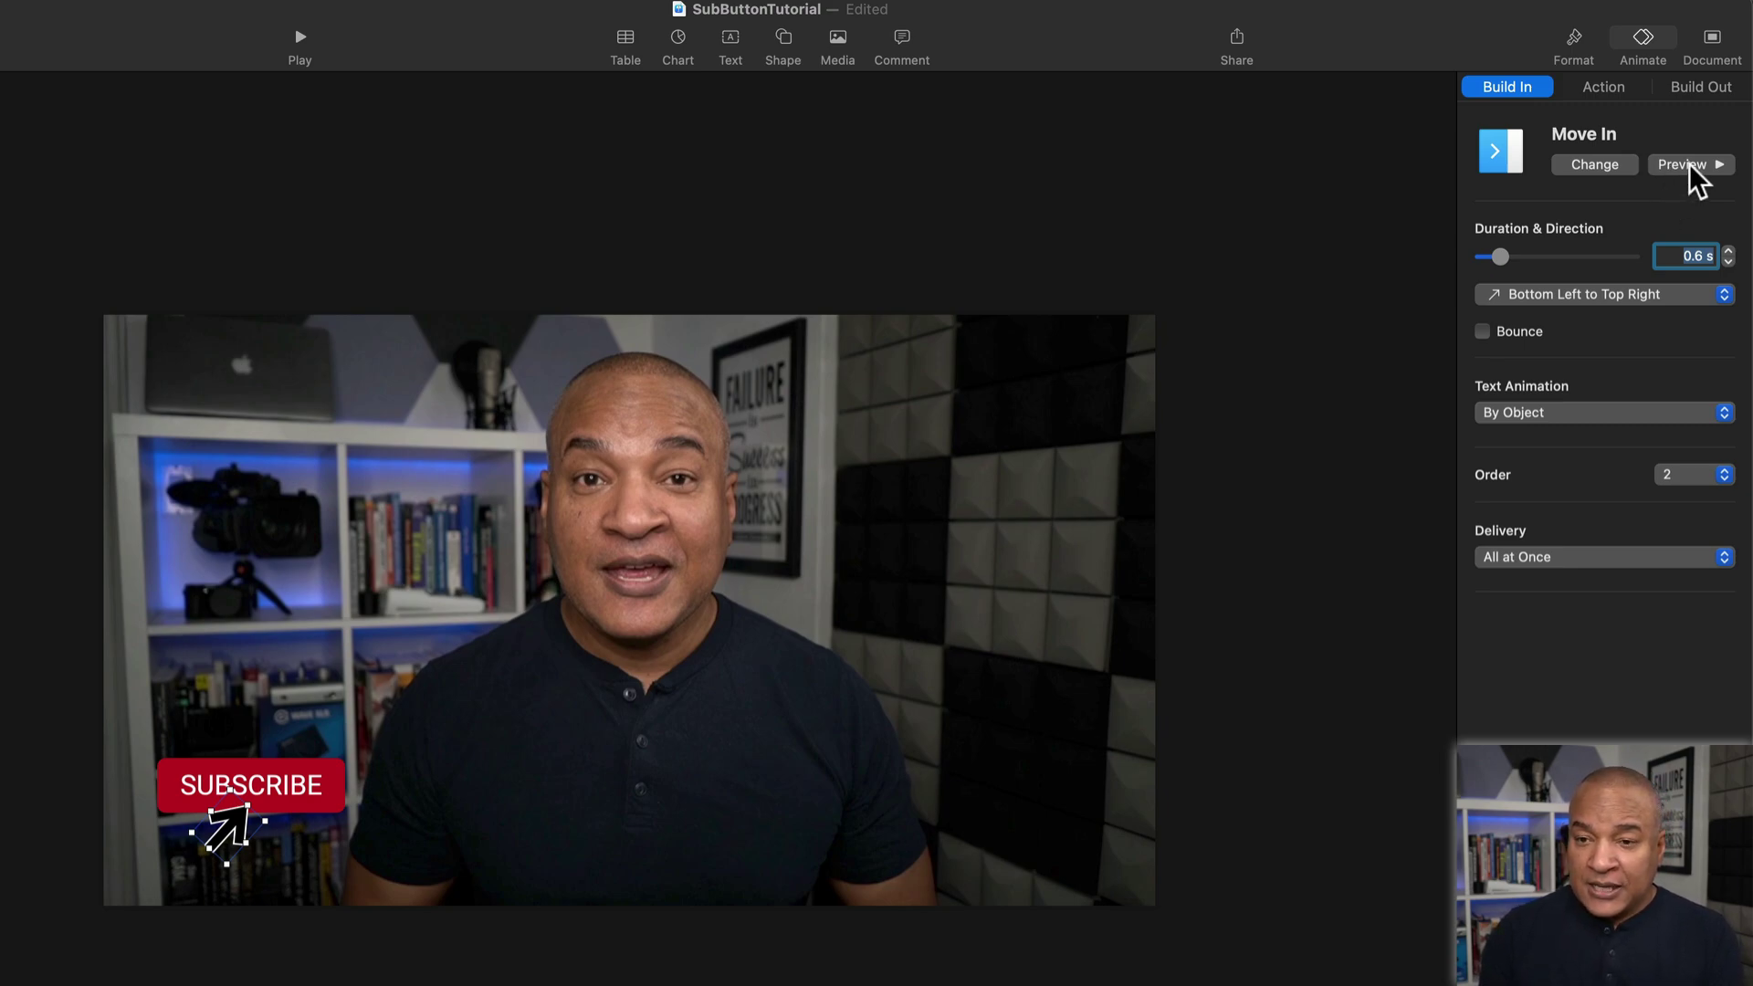
pyautogui.click(1687, 165)
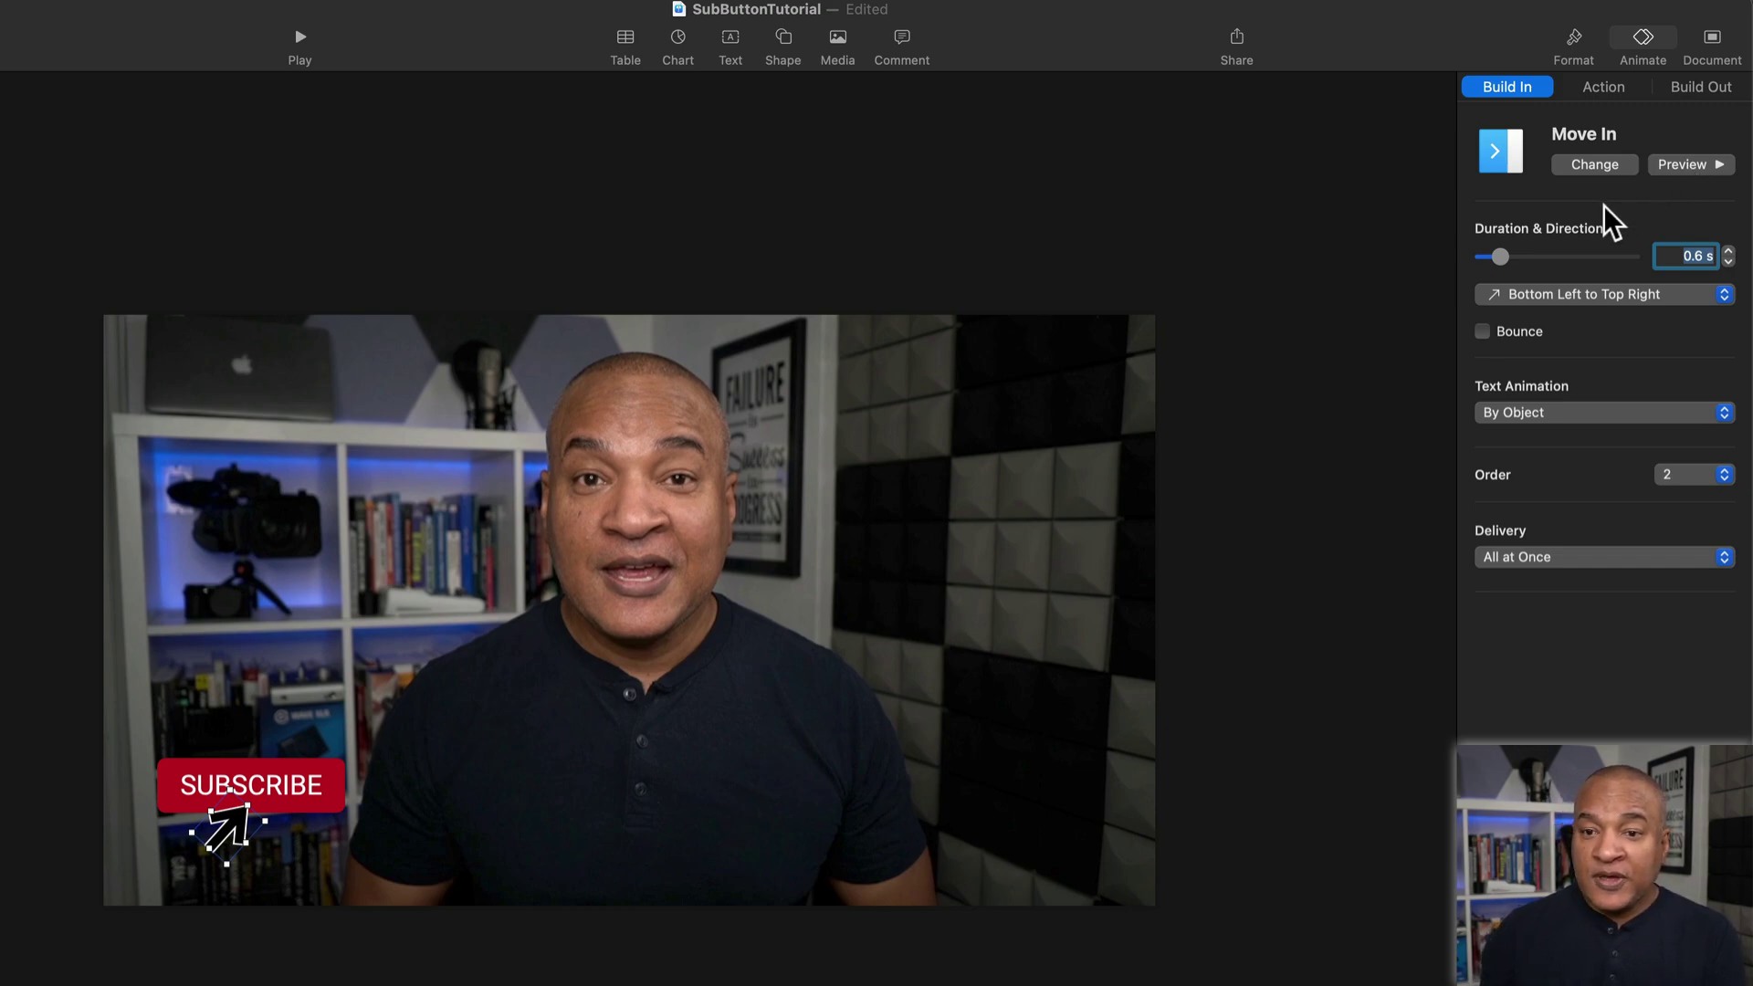
# - Add a Pulse action to the SUBSCRIBE button, set the number of pulses to 1, and preview it
pyautogui.click(234, 765)
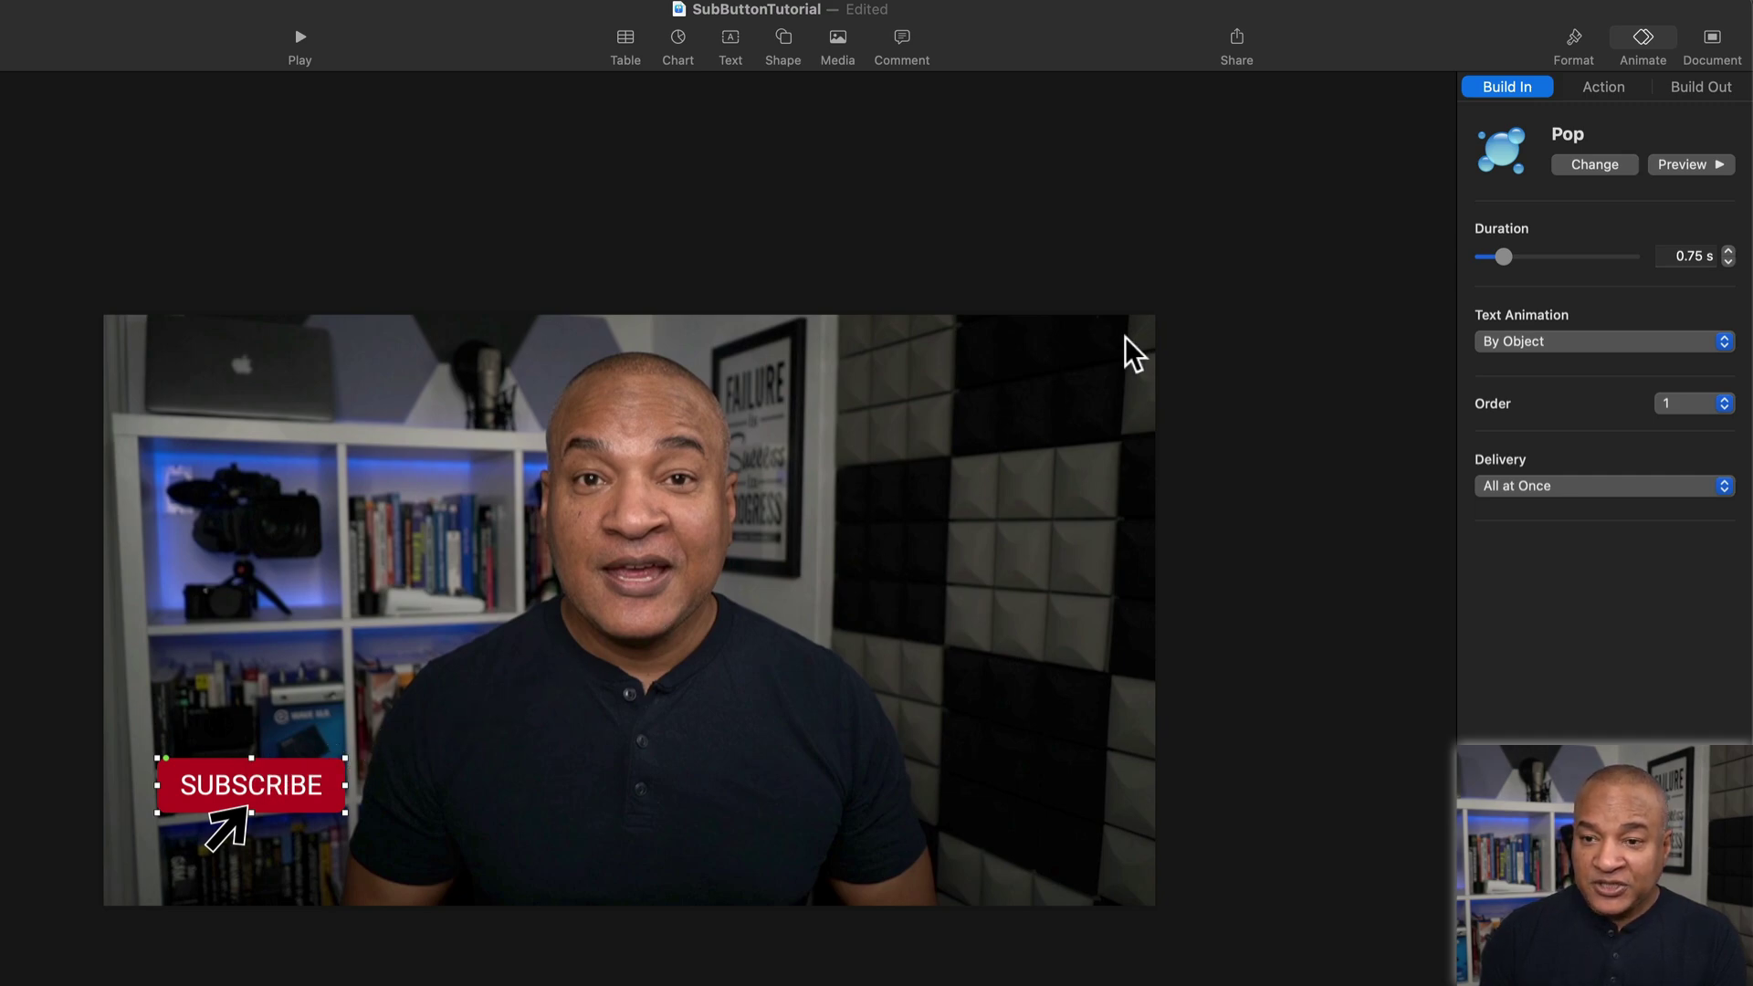
pyautogui.click(1603, 86)
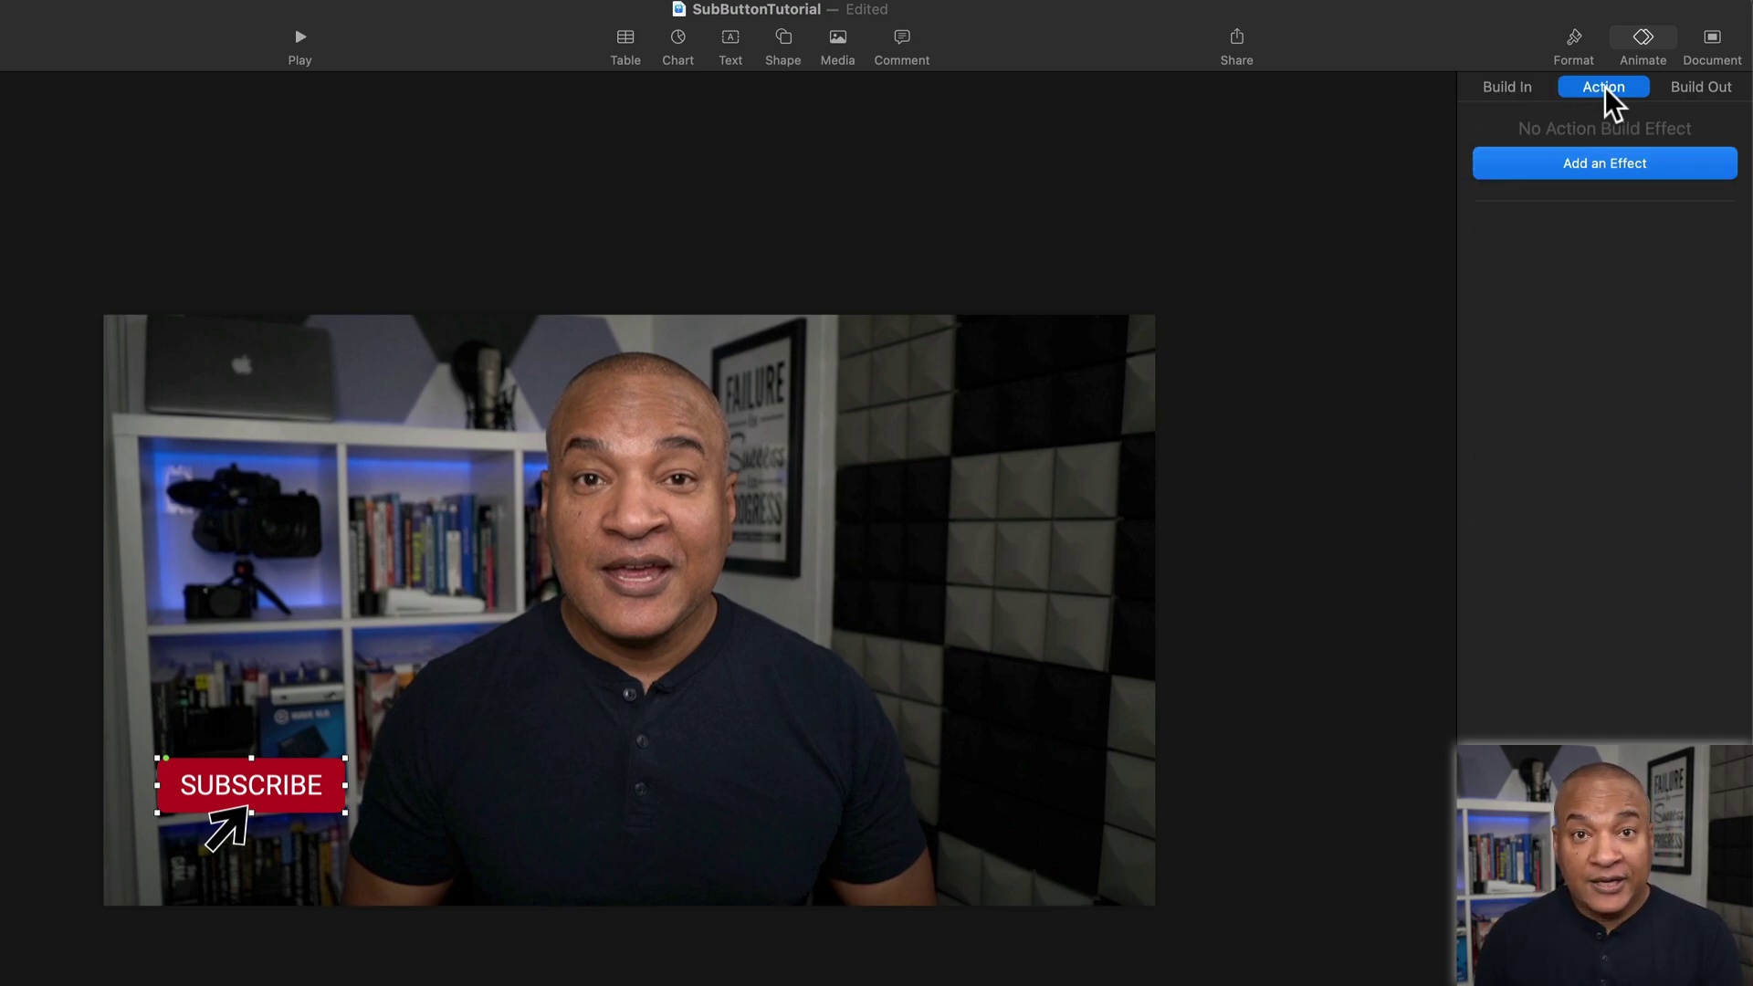
pyautogui.click(1607, 159)
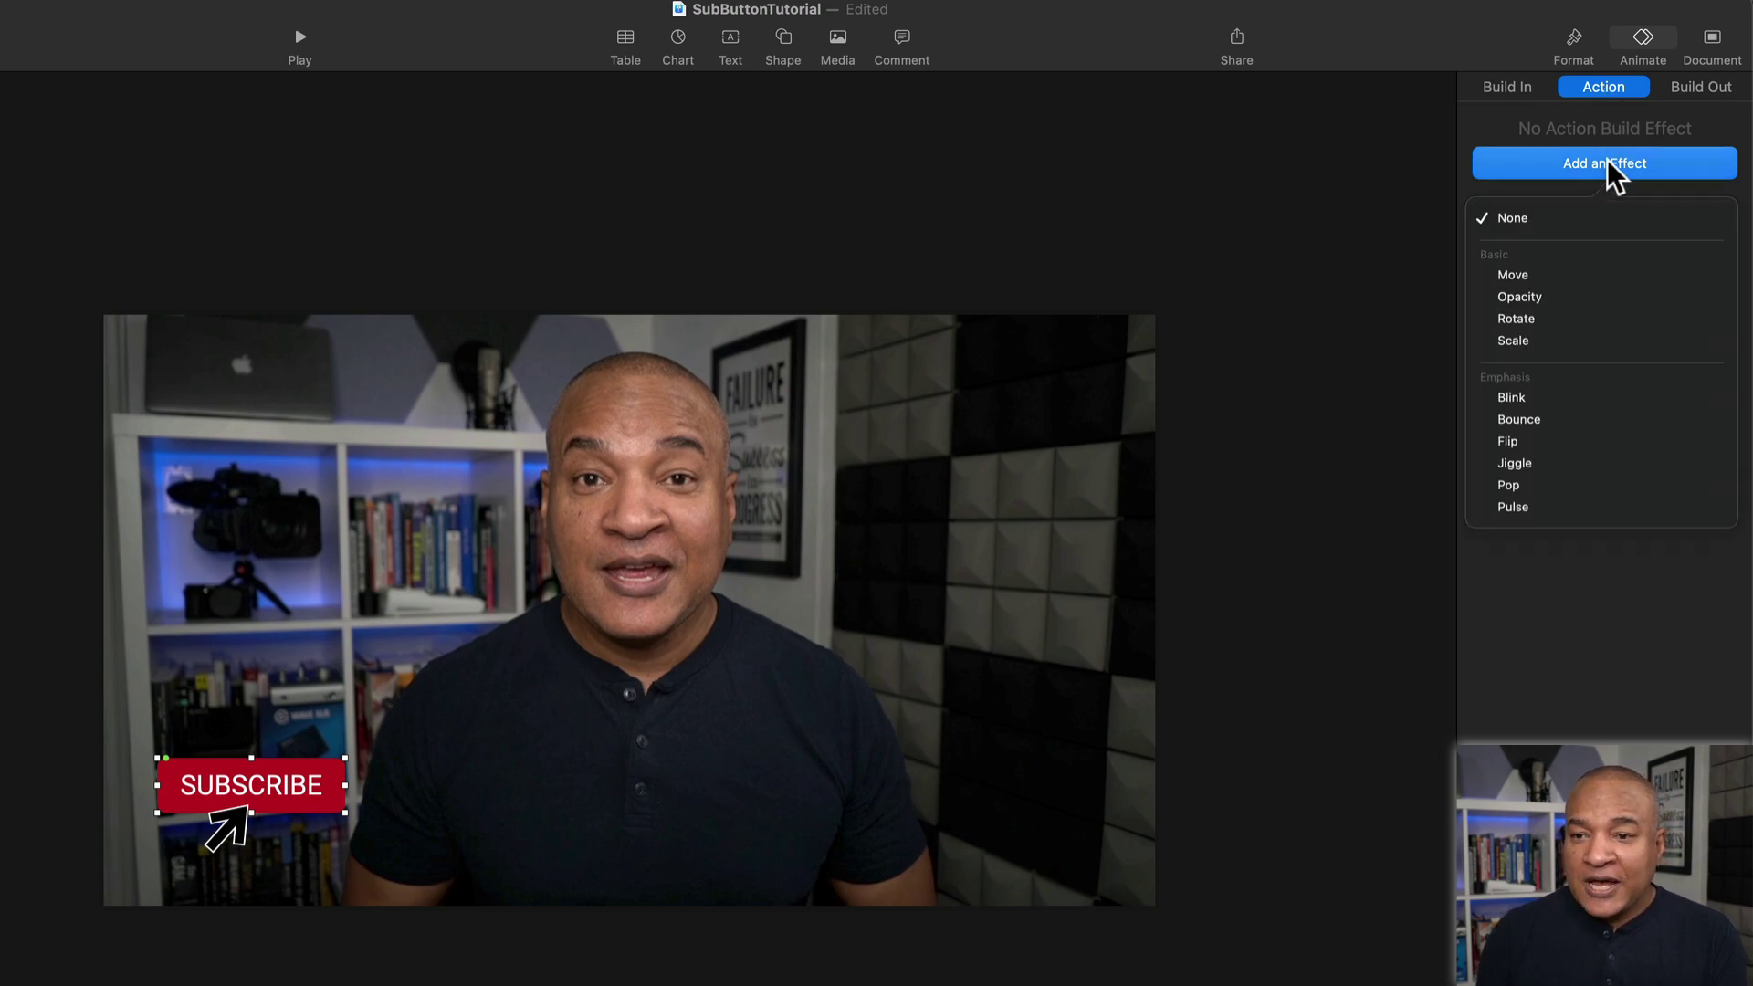
pyautogui.click(1561, 510)
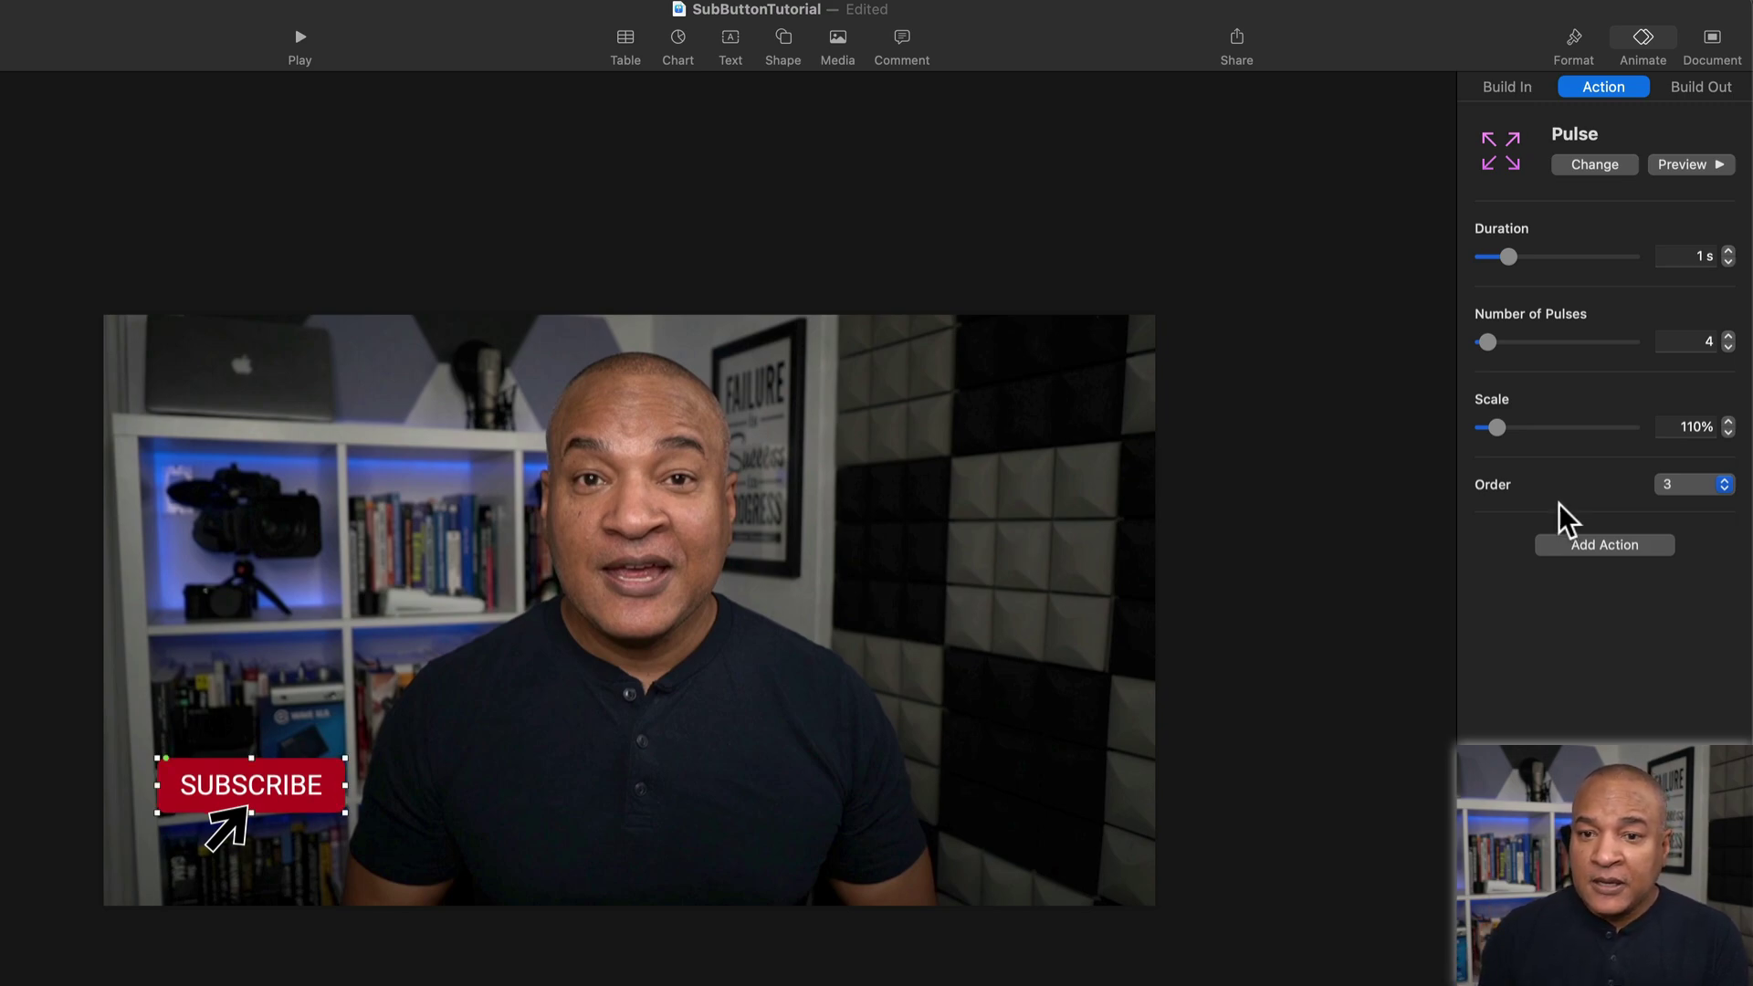
pyautogui.click(1728, 347)
pyautogui.click(1728, 347)
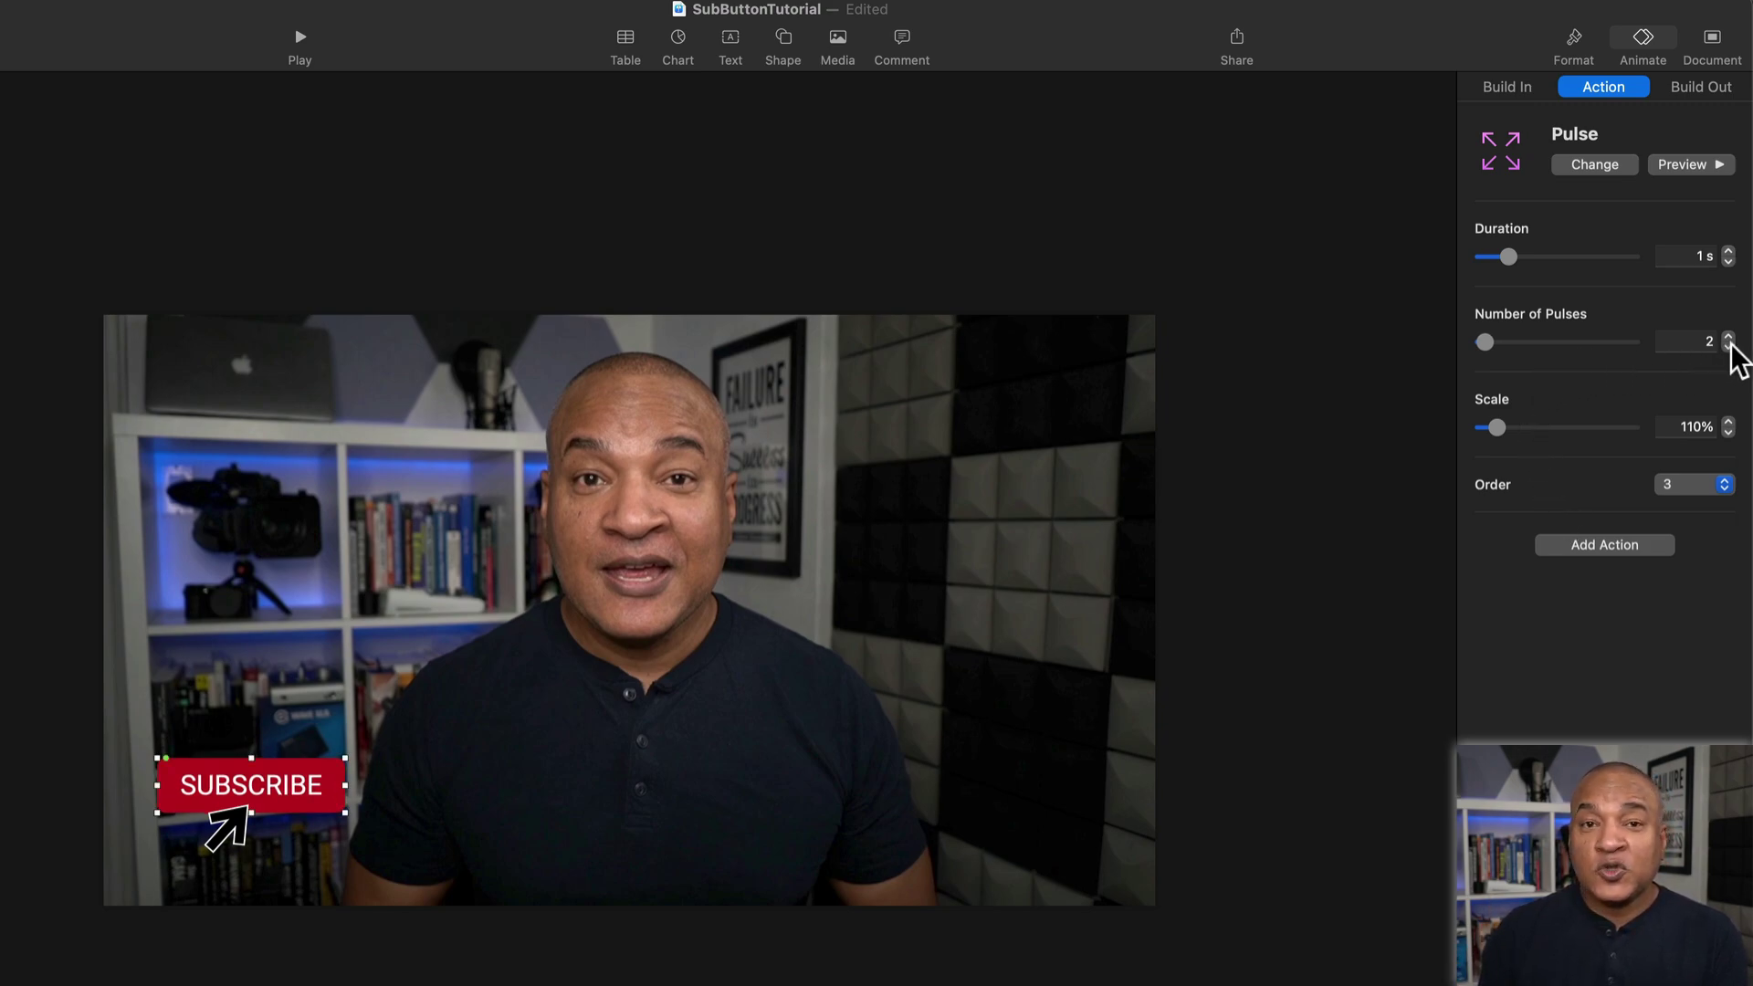
pyautogui.click(1728, 347)
pyautogui.click(1677, 168)
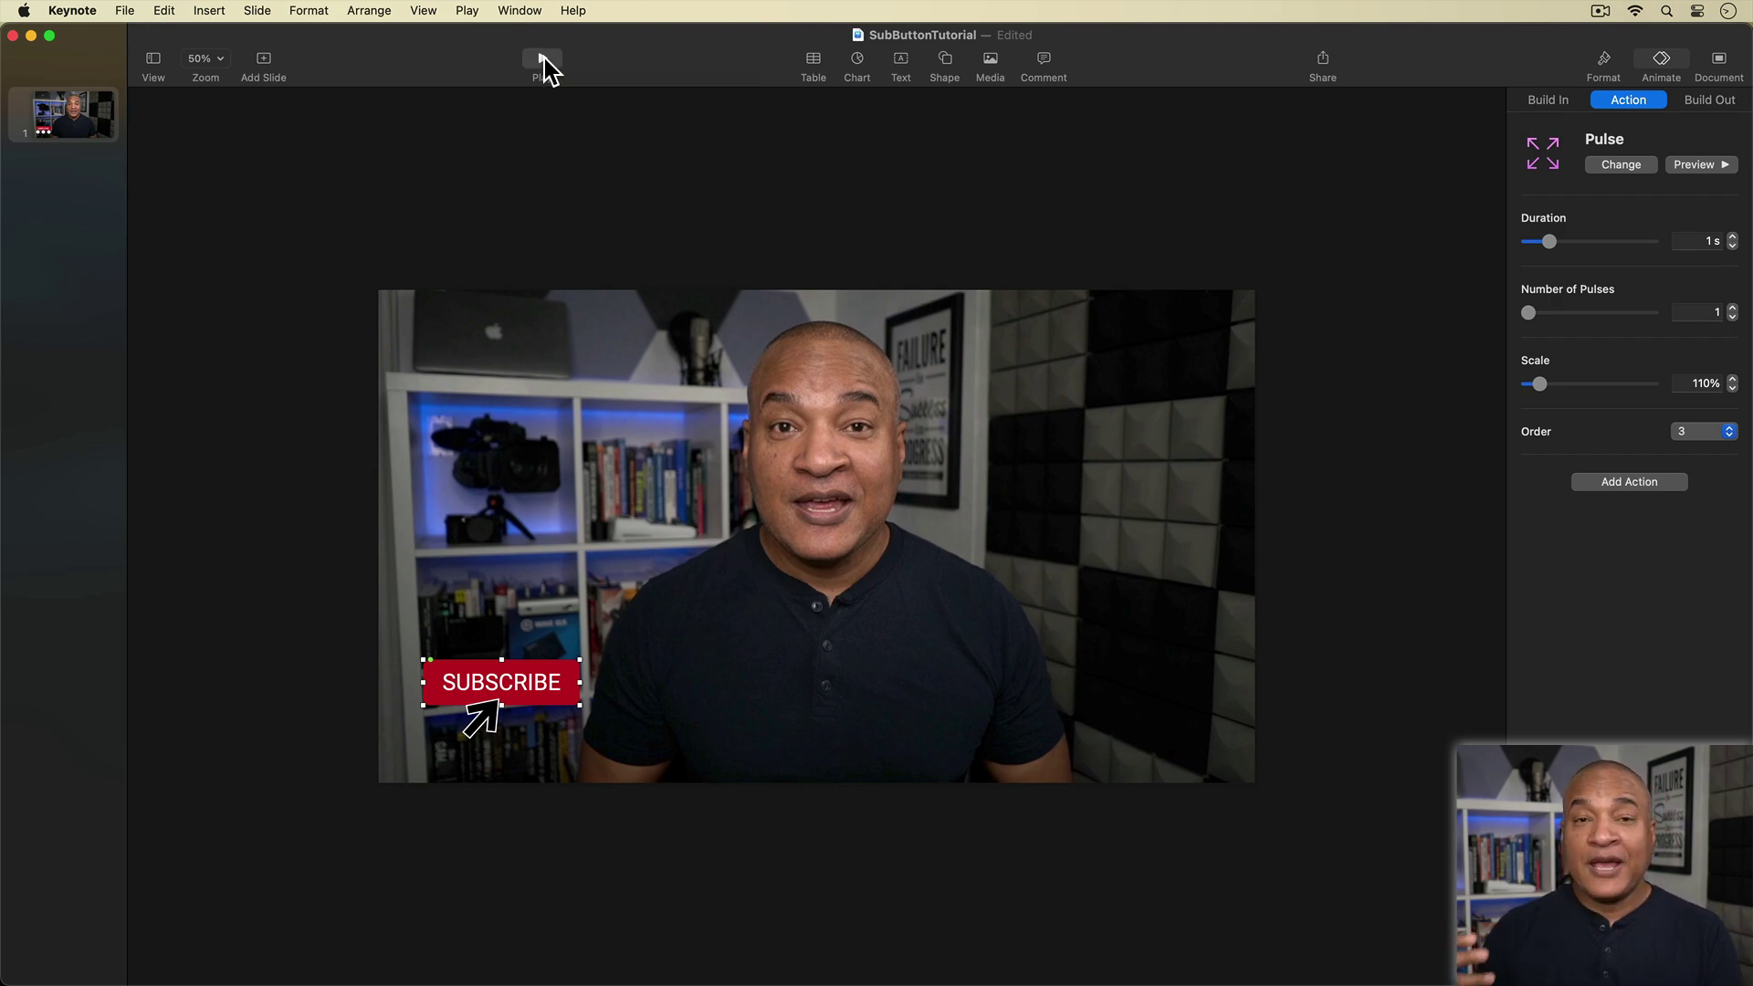
# - Play the slide to check the button and arrow animations, and exit the presentation
pyautogui.click(542, 59)
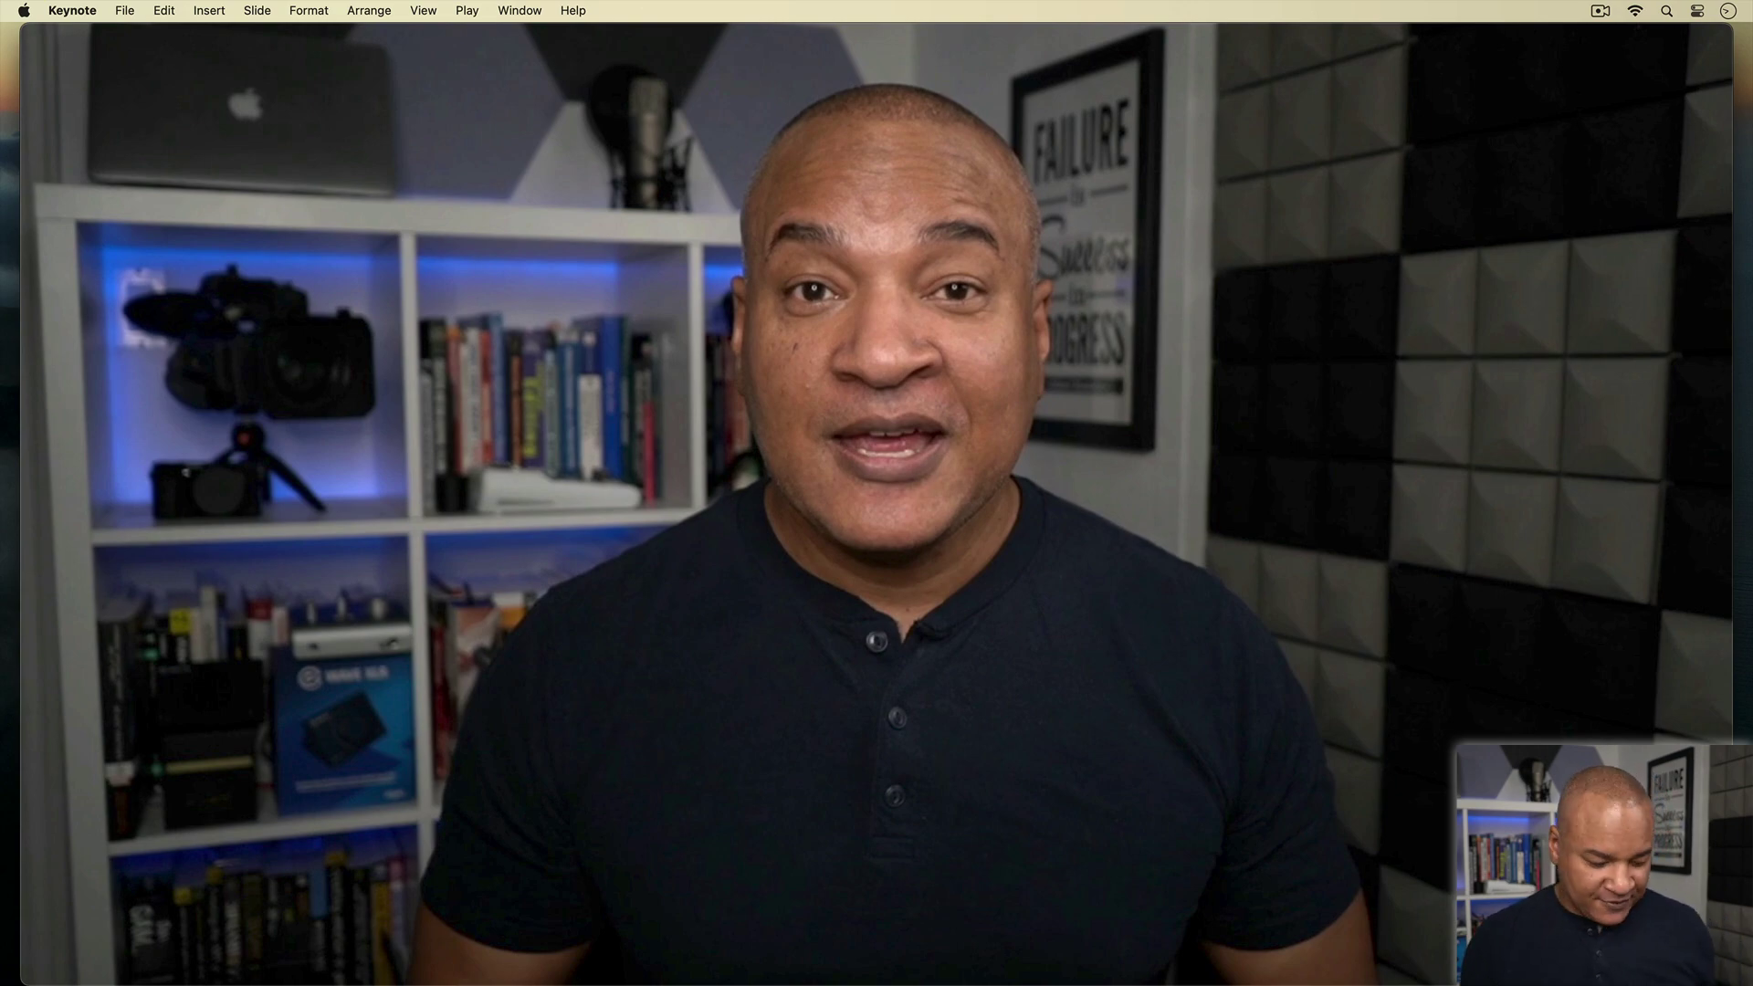
pyautogui.press('Escape')
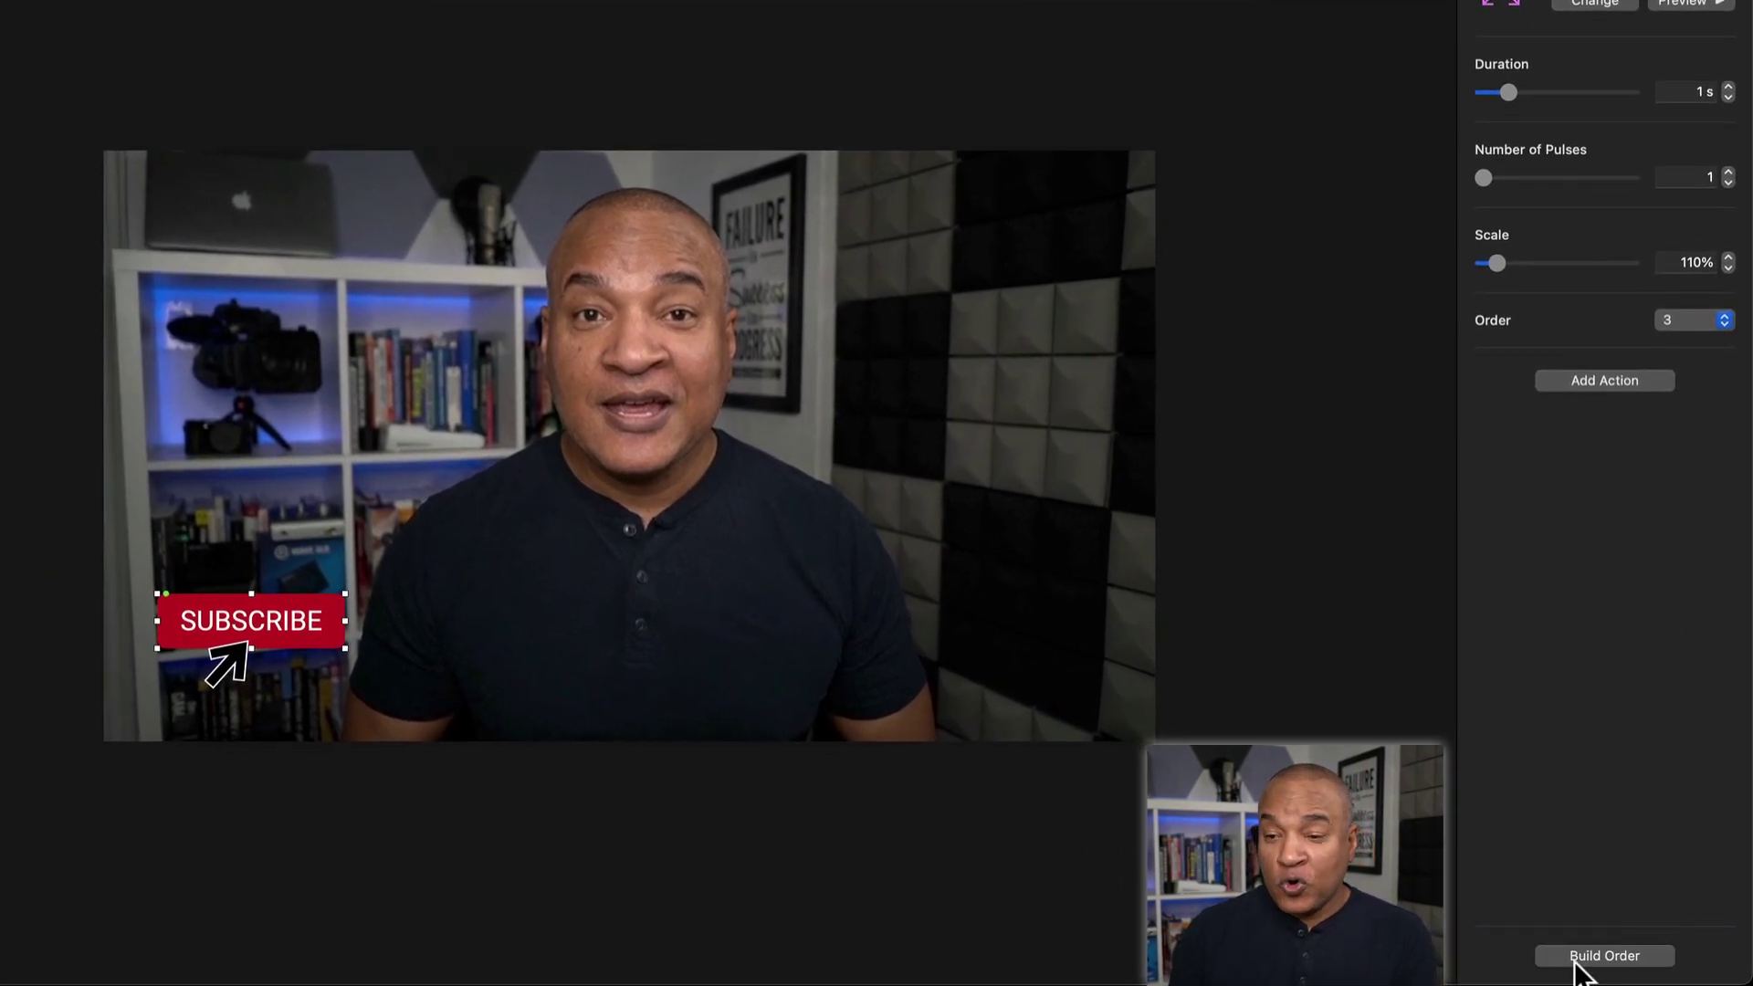
# - Open the build order and play the slide to check the button and arrow builds, ending the presentation
pyautogui.click(1607, 955)
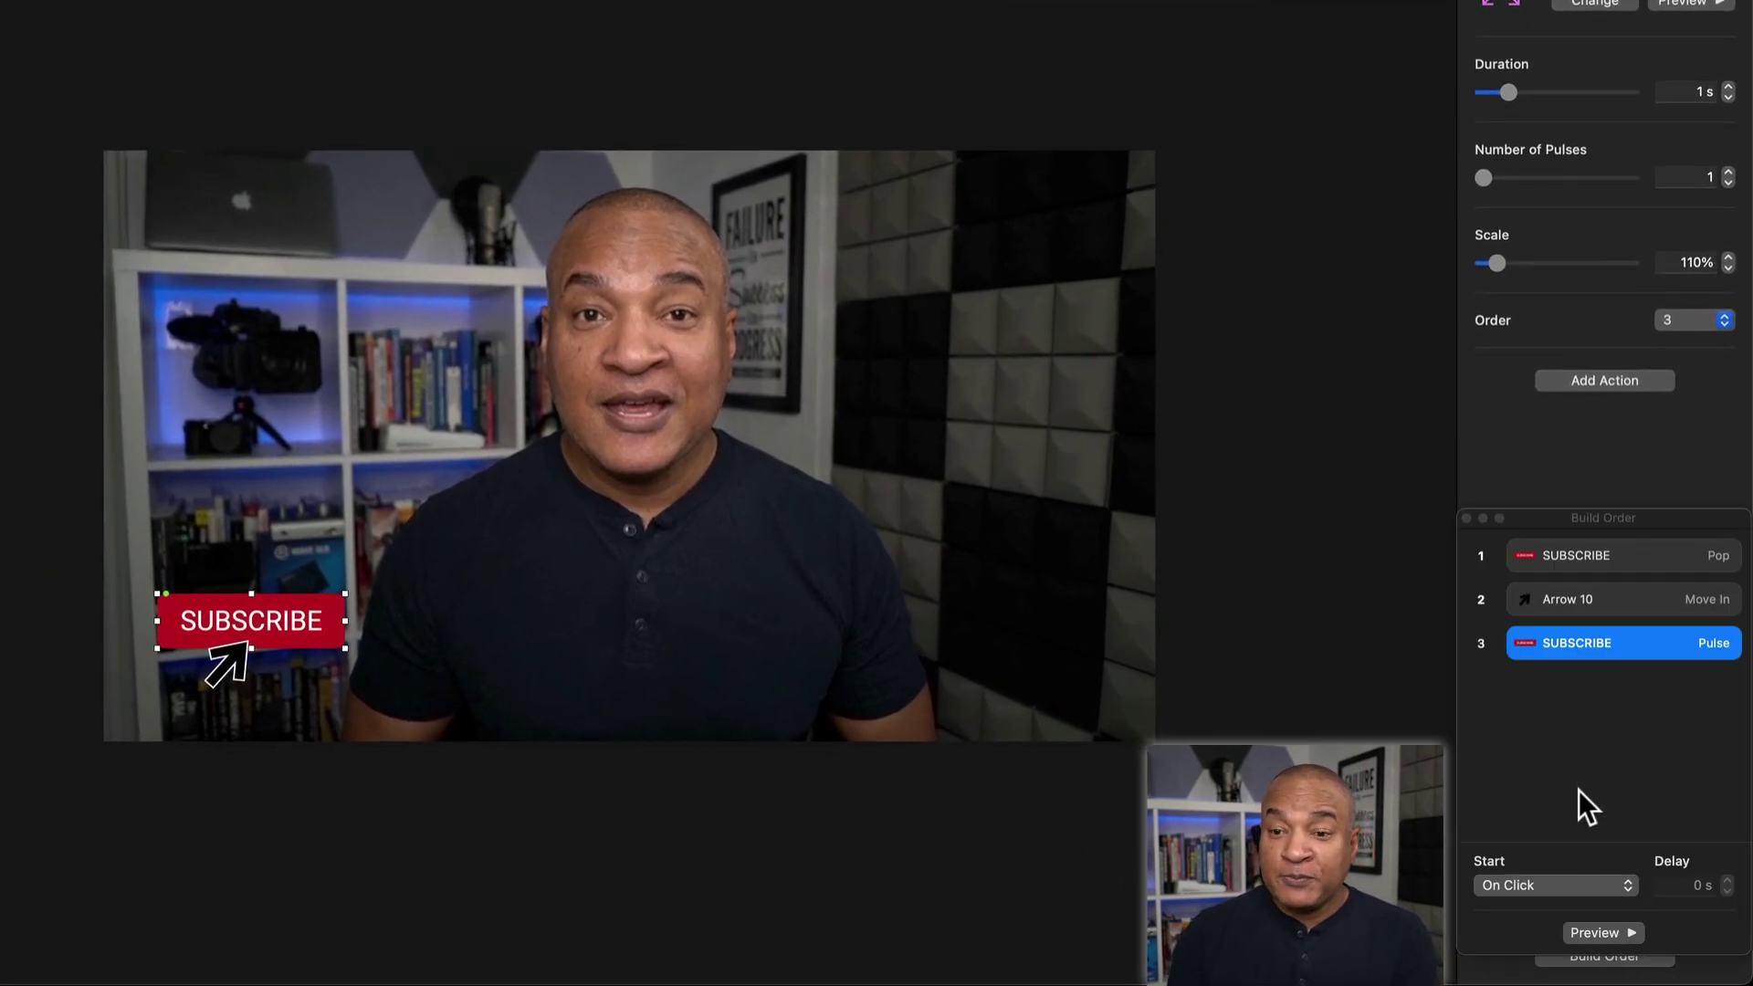
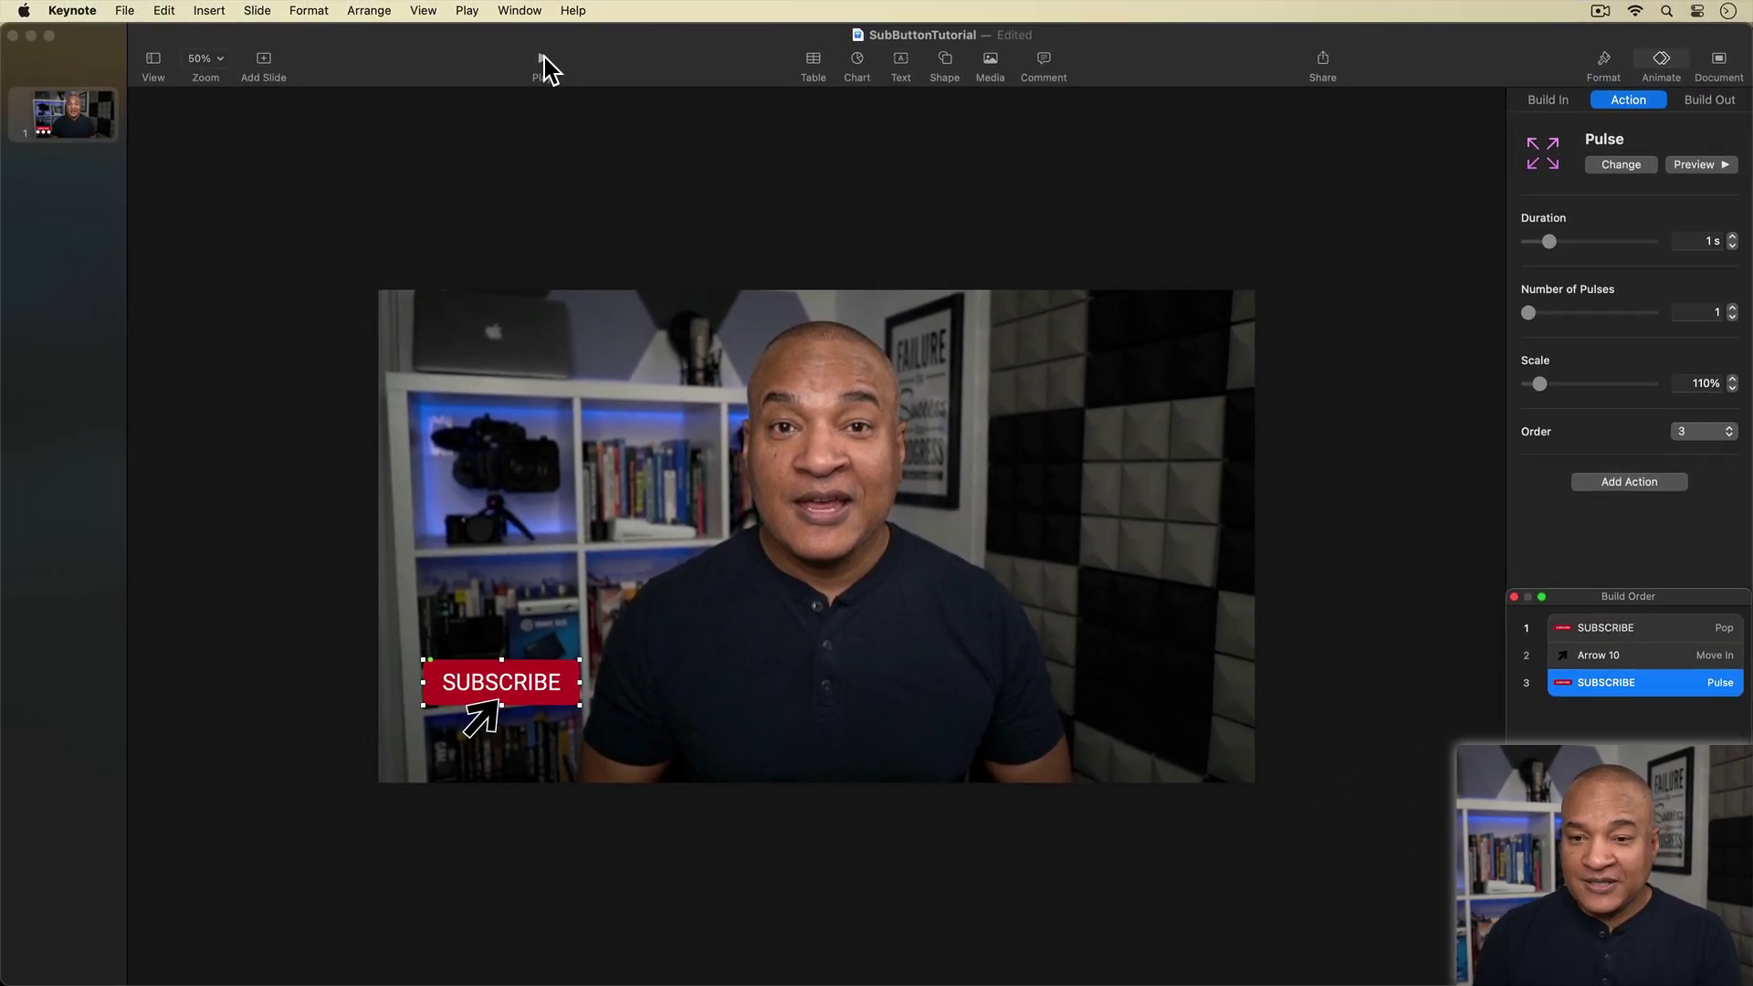
pyautogui.click(544, 58)
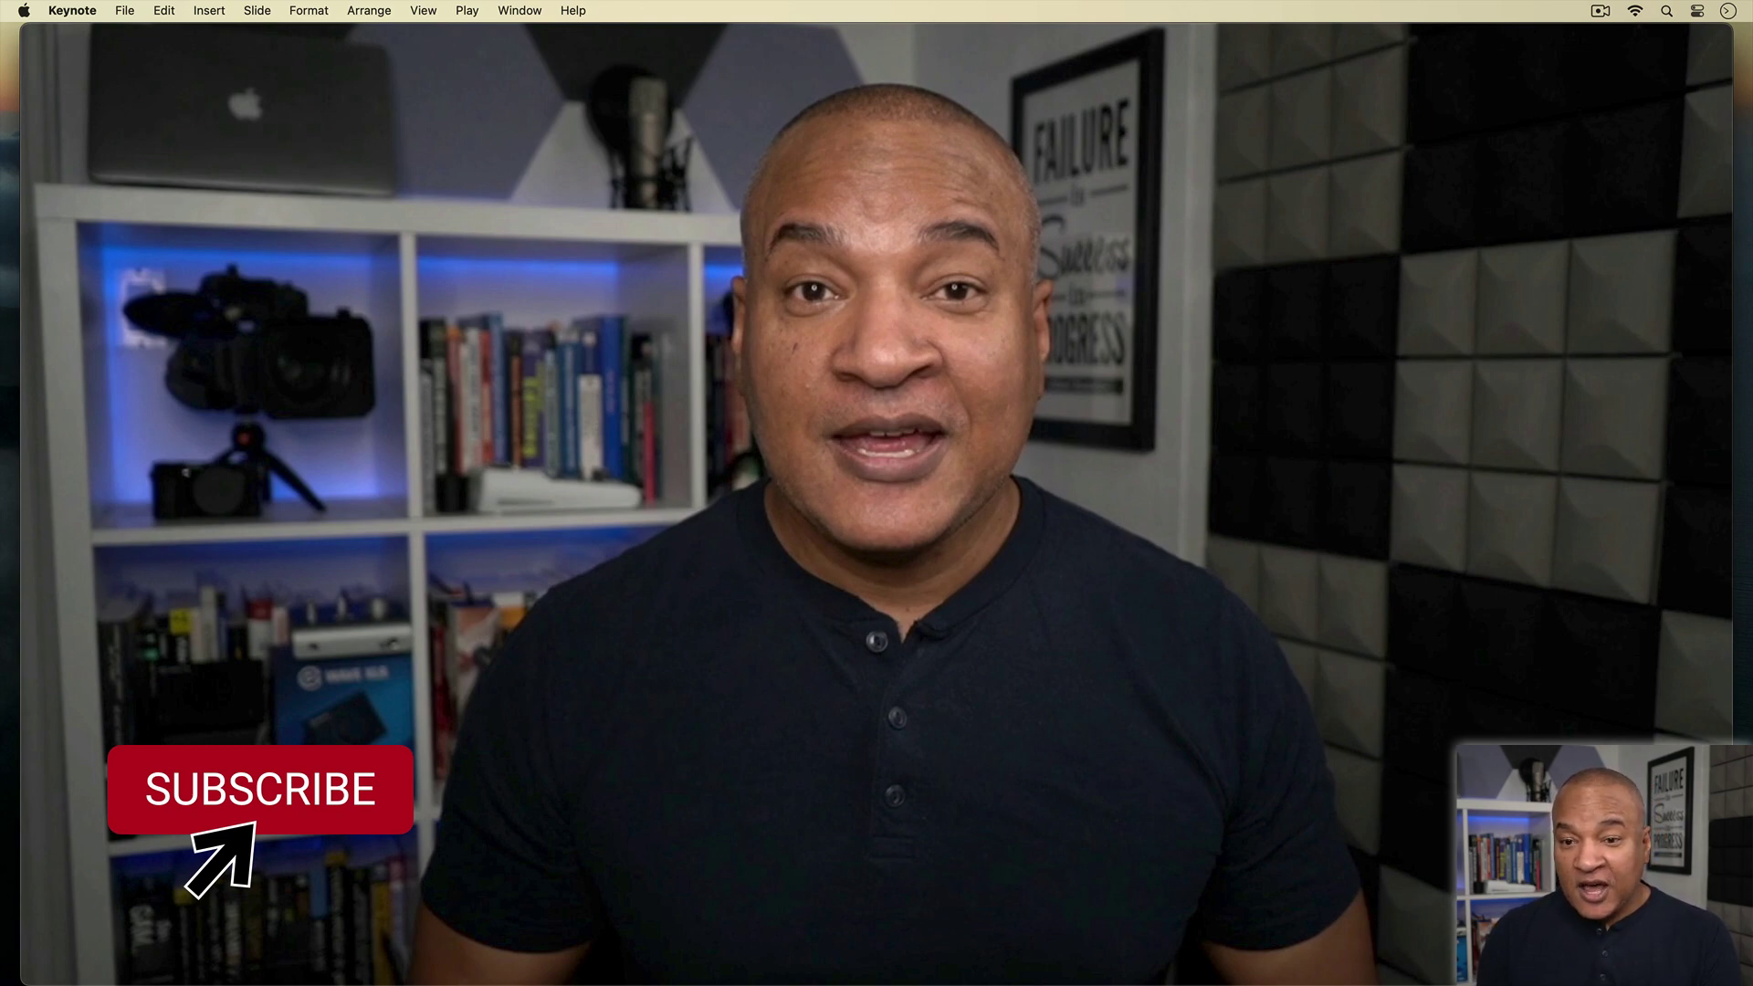
pyautogui.press('Escape')
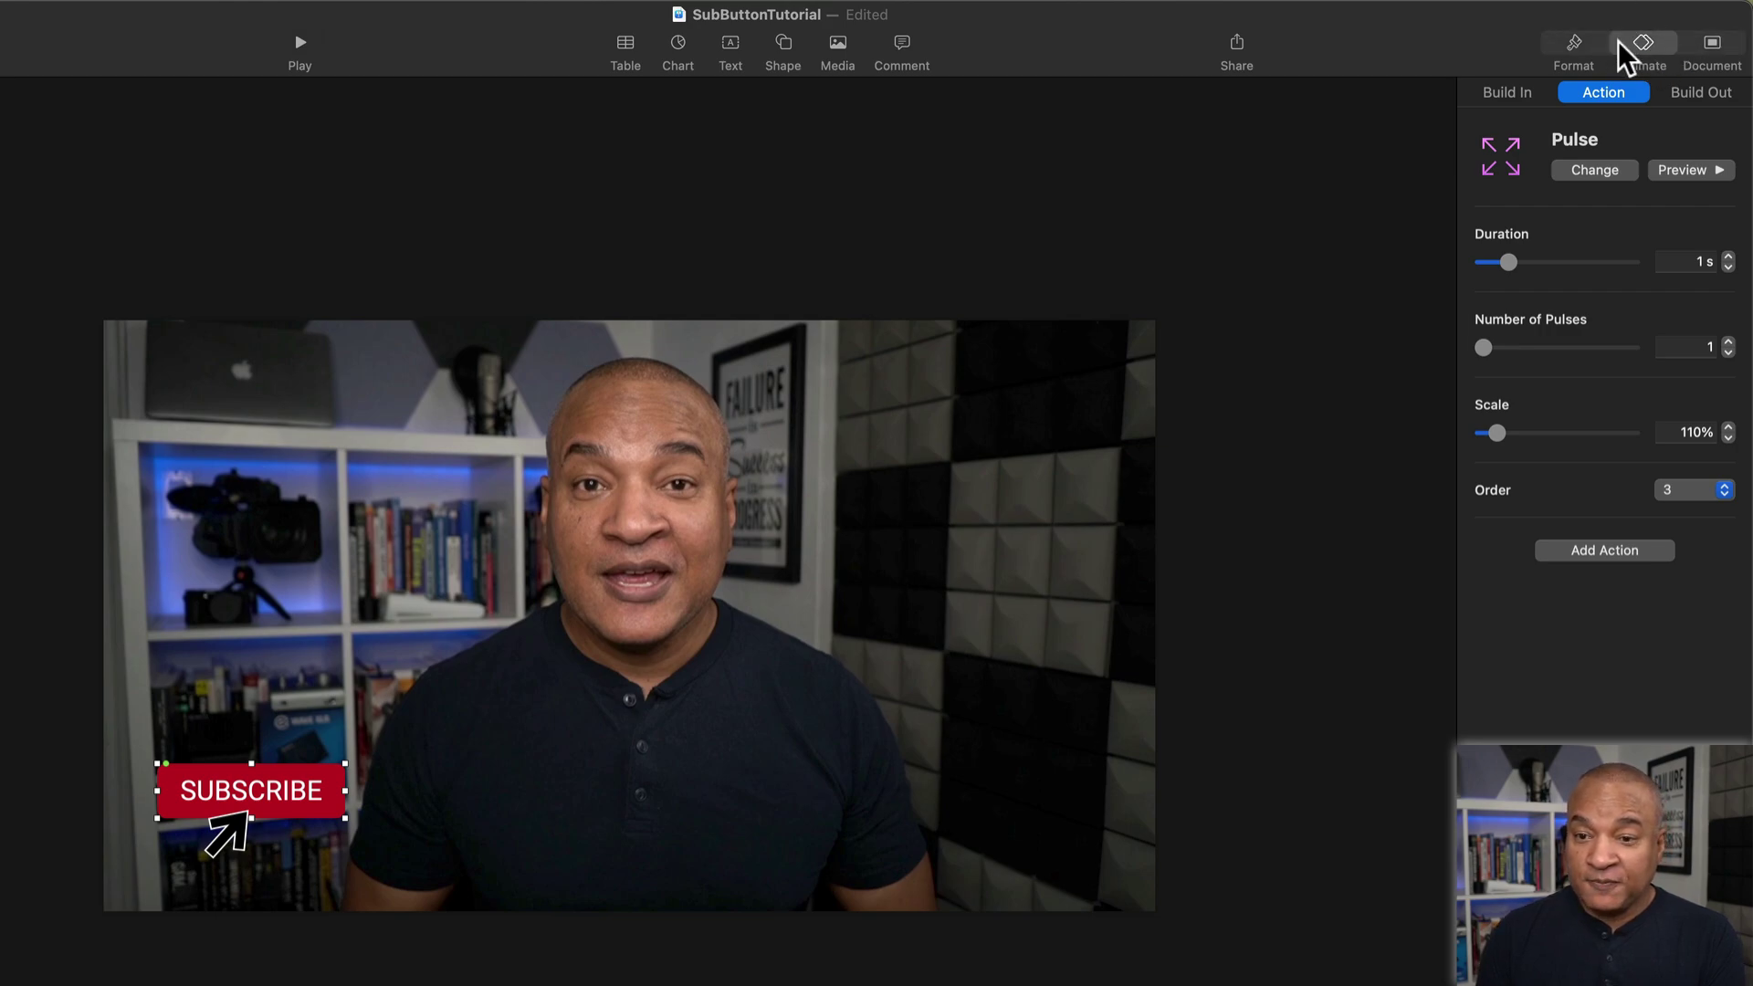
# - Add a Move Out build-out effect to the SUBSCRIBE button with a 0.5 s duration and the direction Right to Left
pyautogui.click(1722, 98)
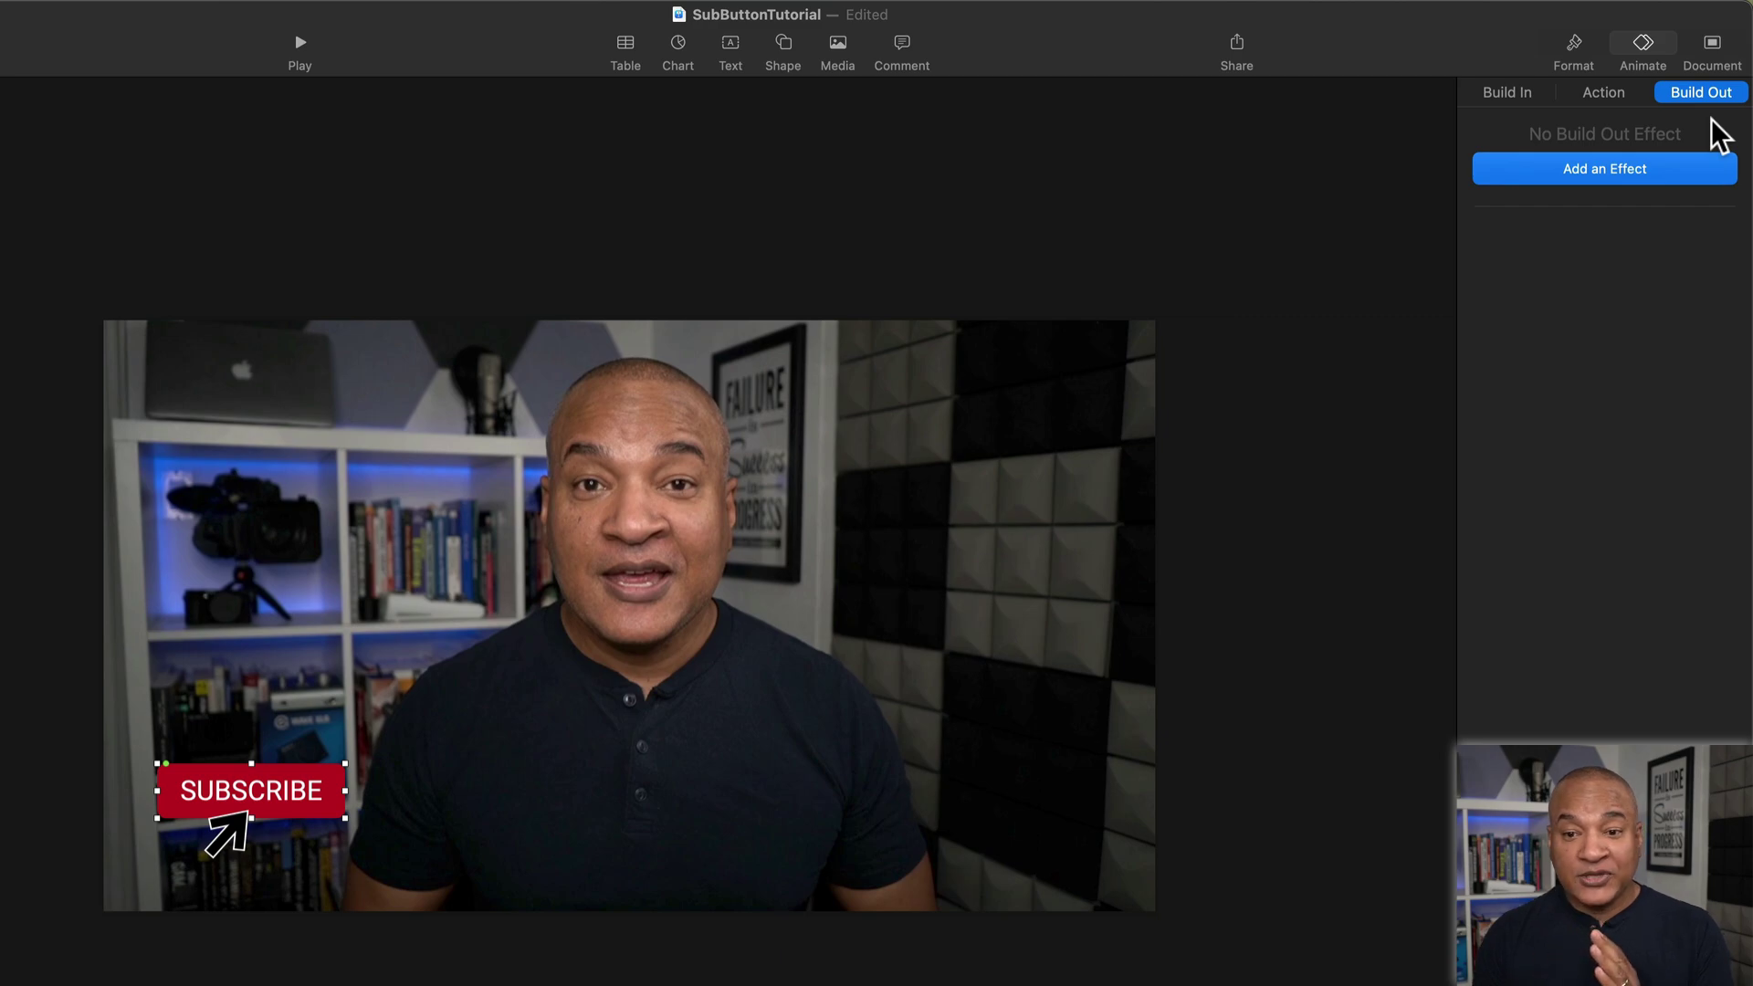
pyautogui.click(1597, 172)
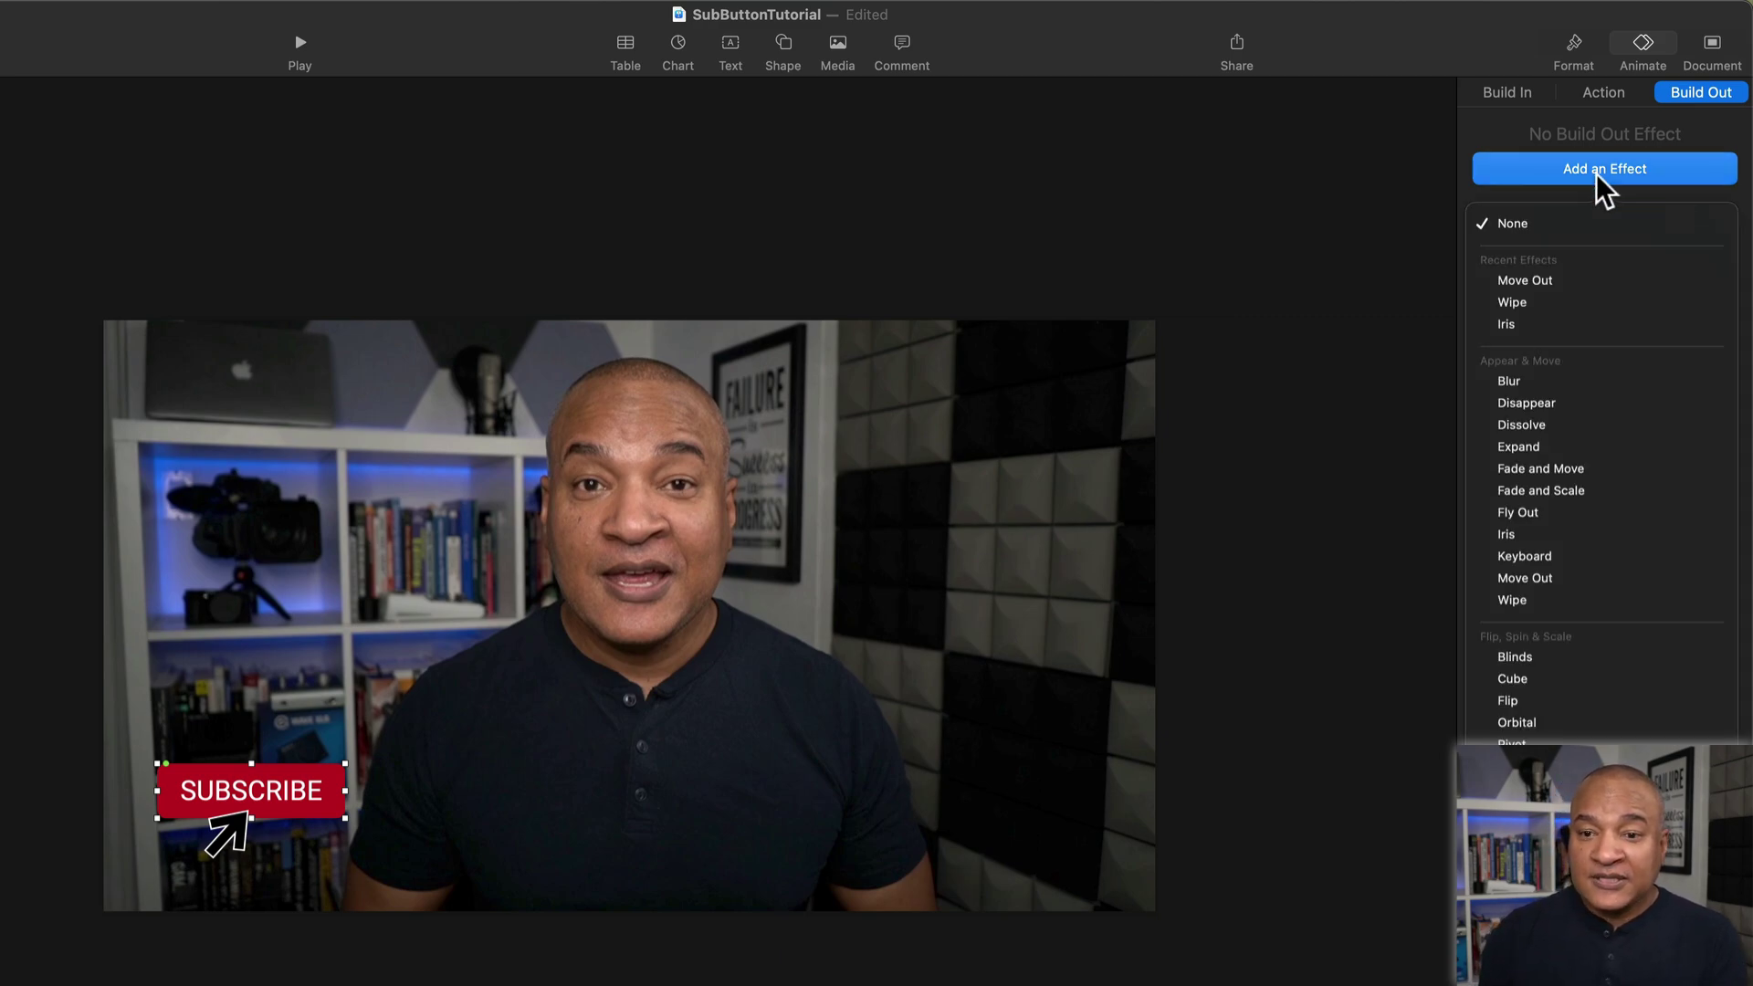
pyautogui.click(1564, 290)
pyautogui.doubleClick(1698, 262)
pyautogui.press('BackSpace')
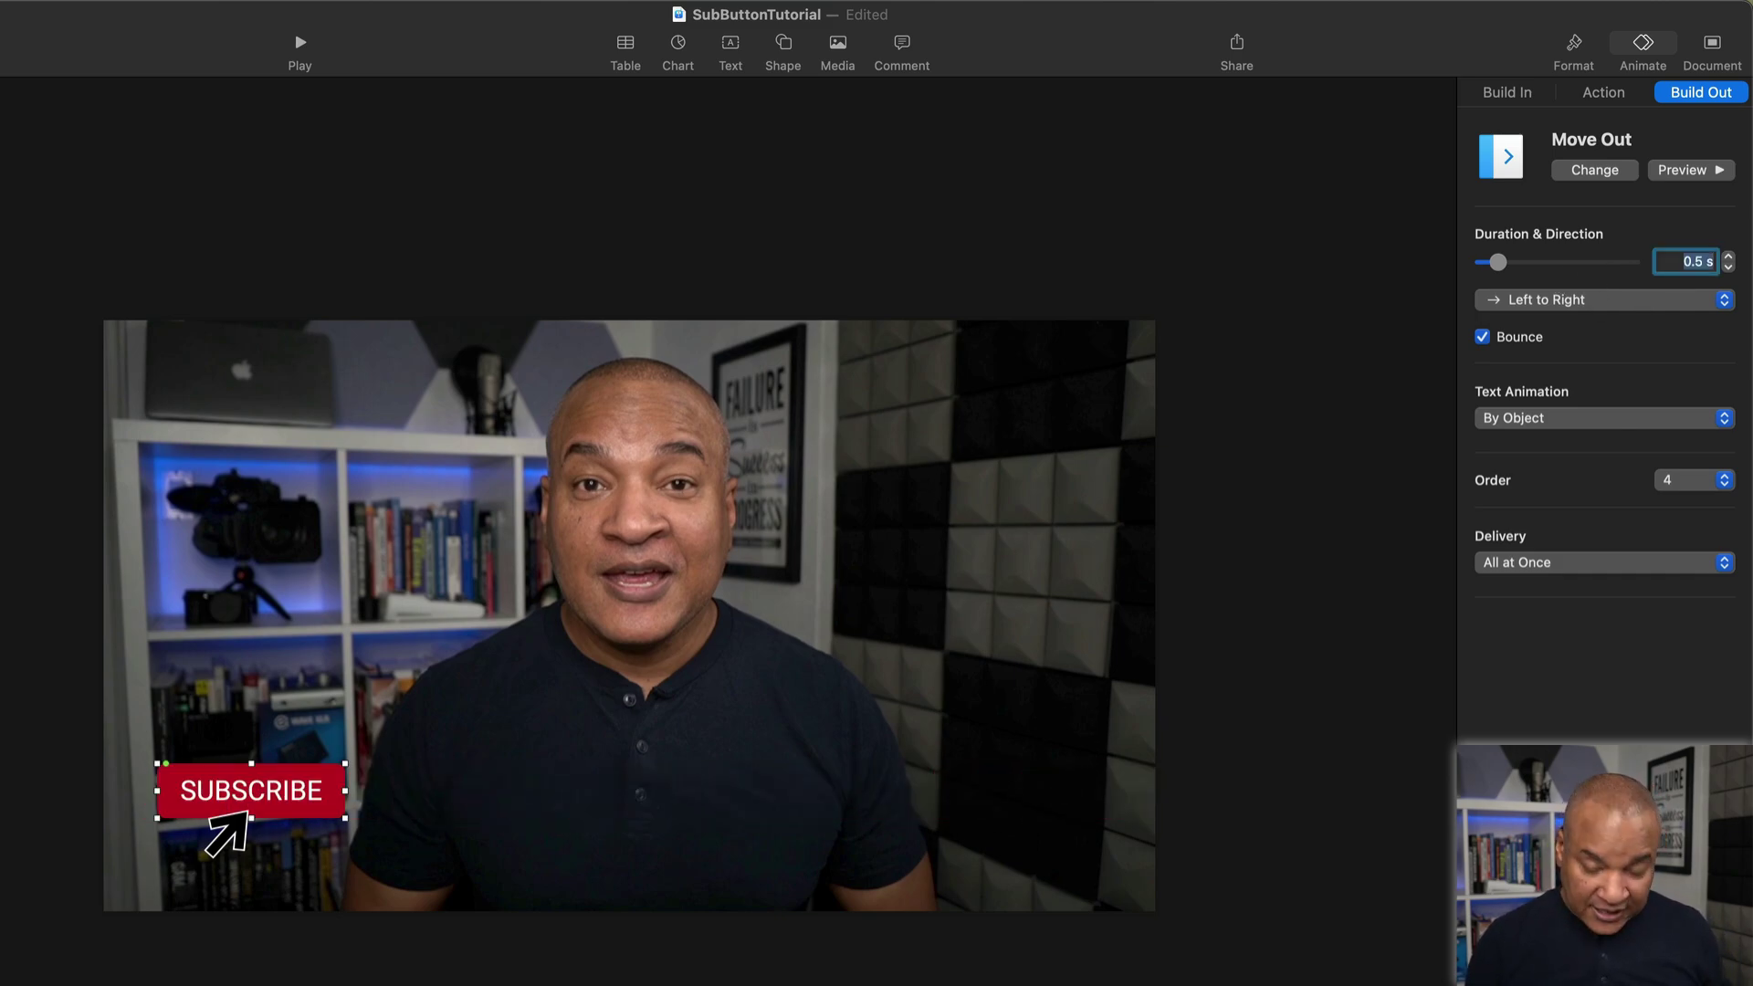
pyautogui.click(1623, 300)
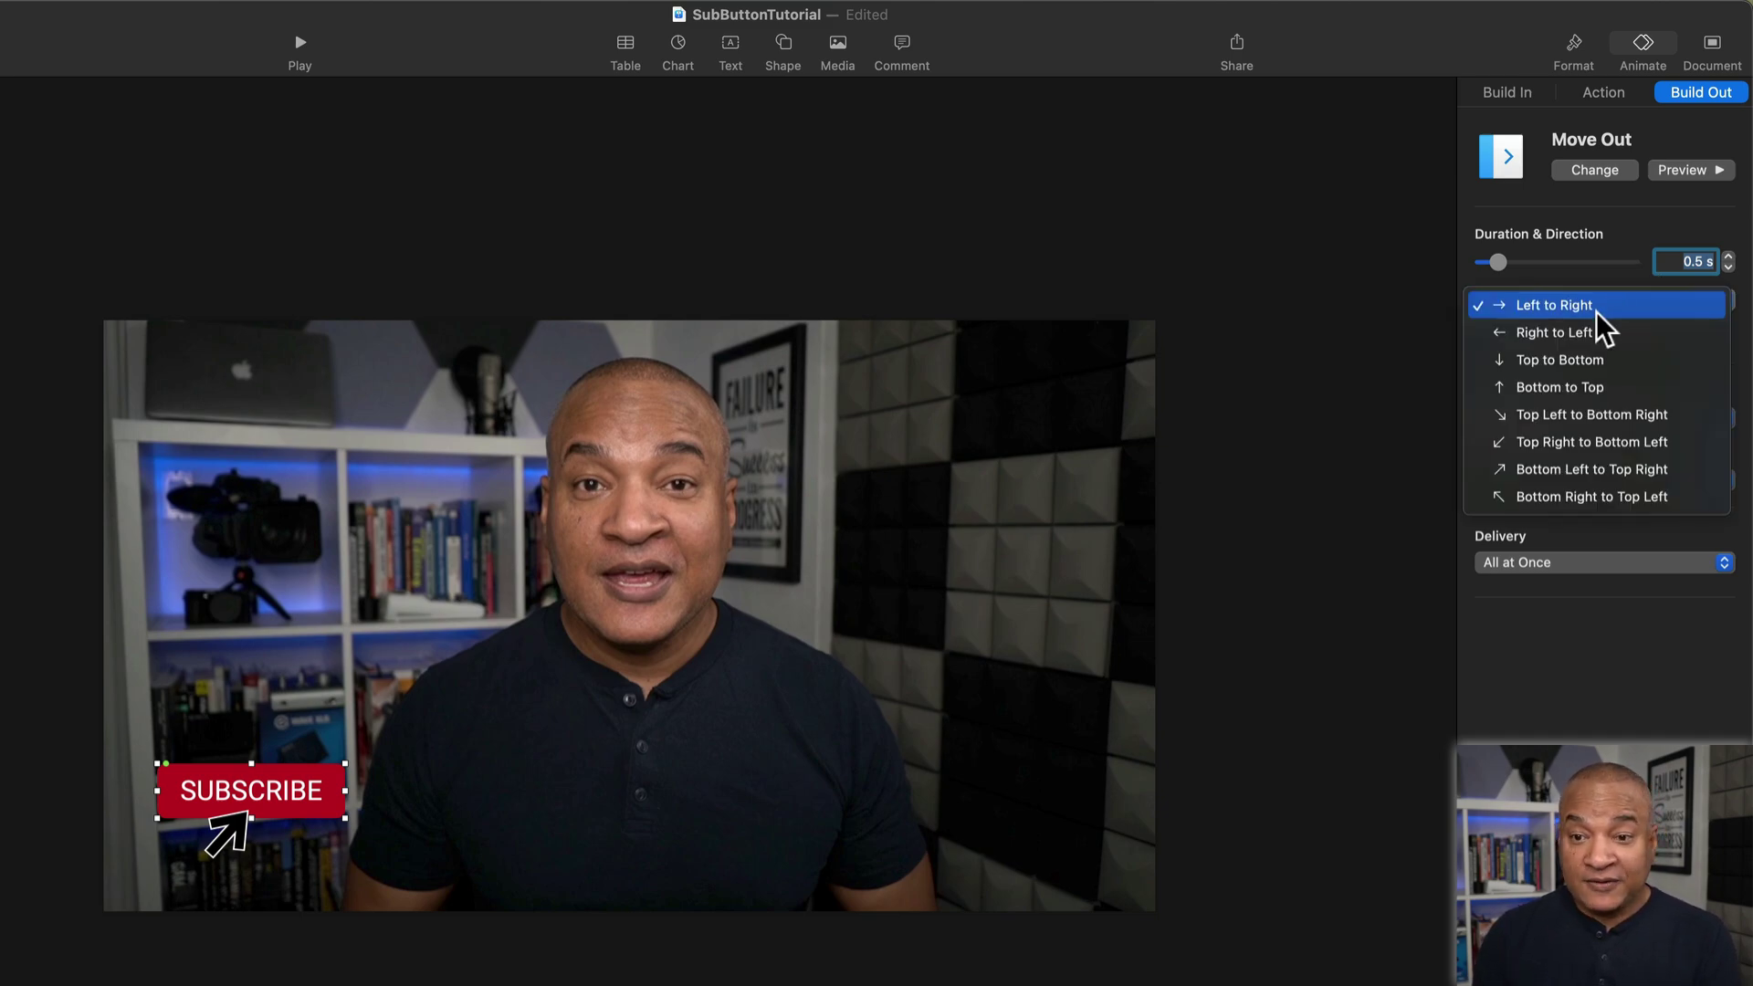
pyautogui.click(1570, 334)
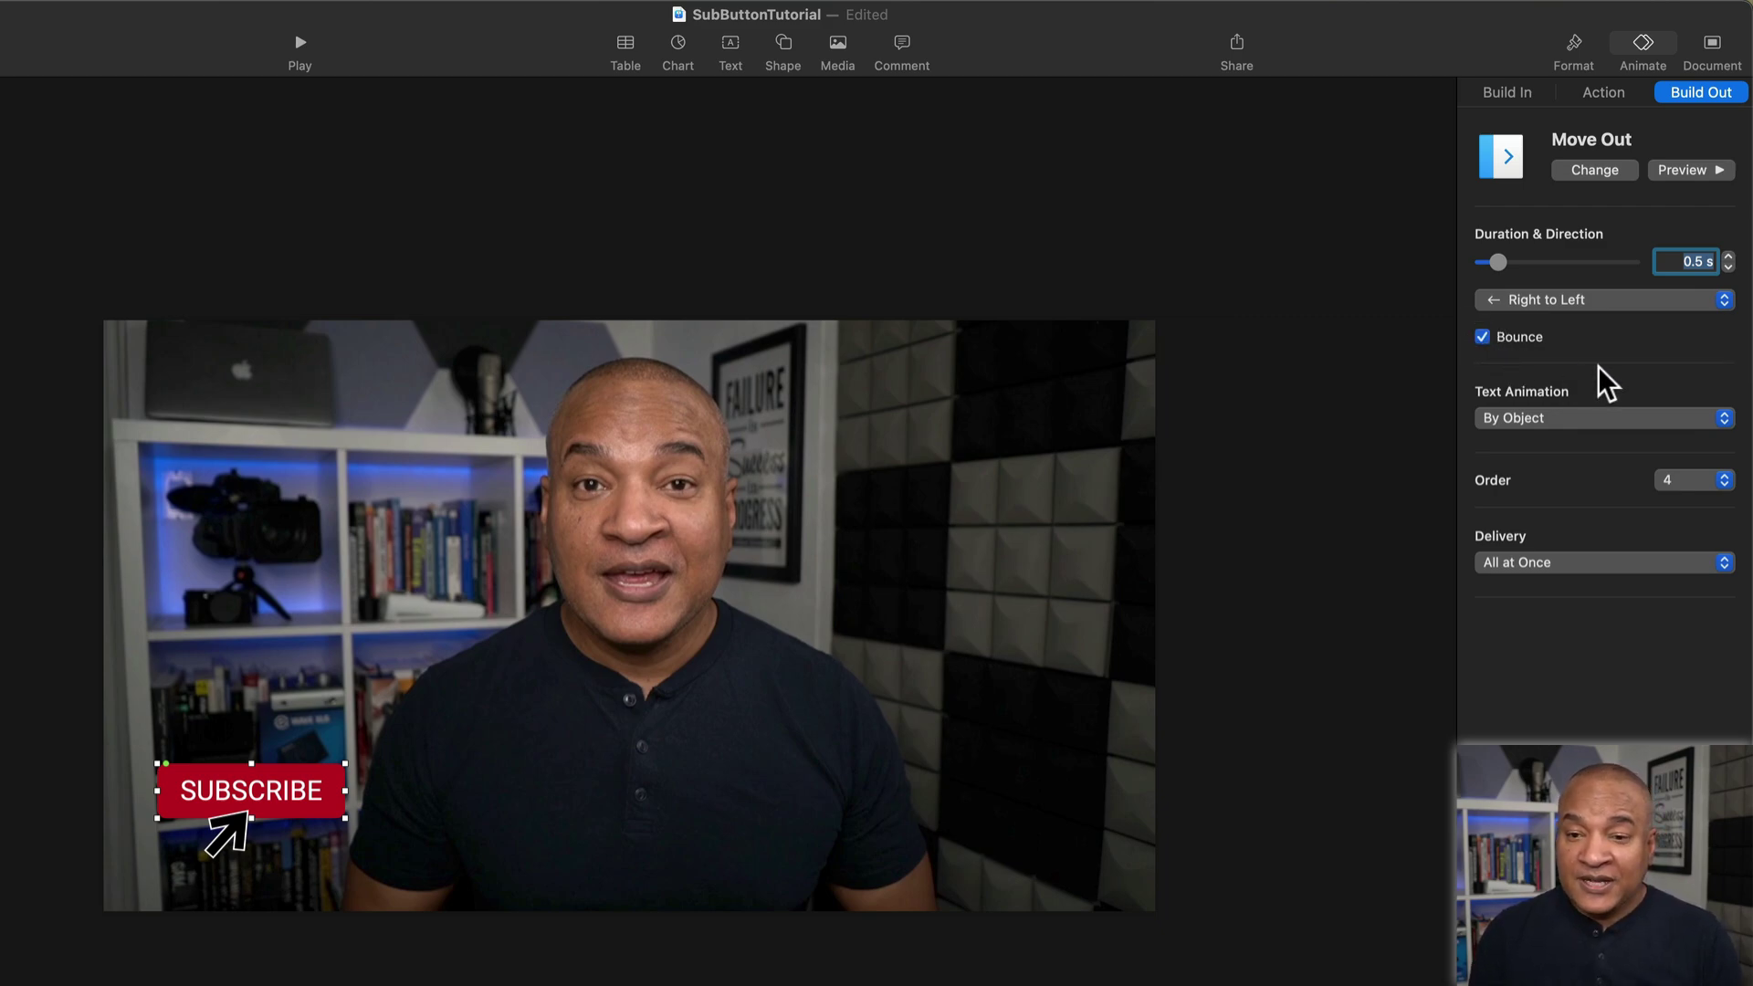
# - Add a Move Out build-out effect to the arrow and set its duration to 0.5 s
pyautogui.click(234, 824)
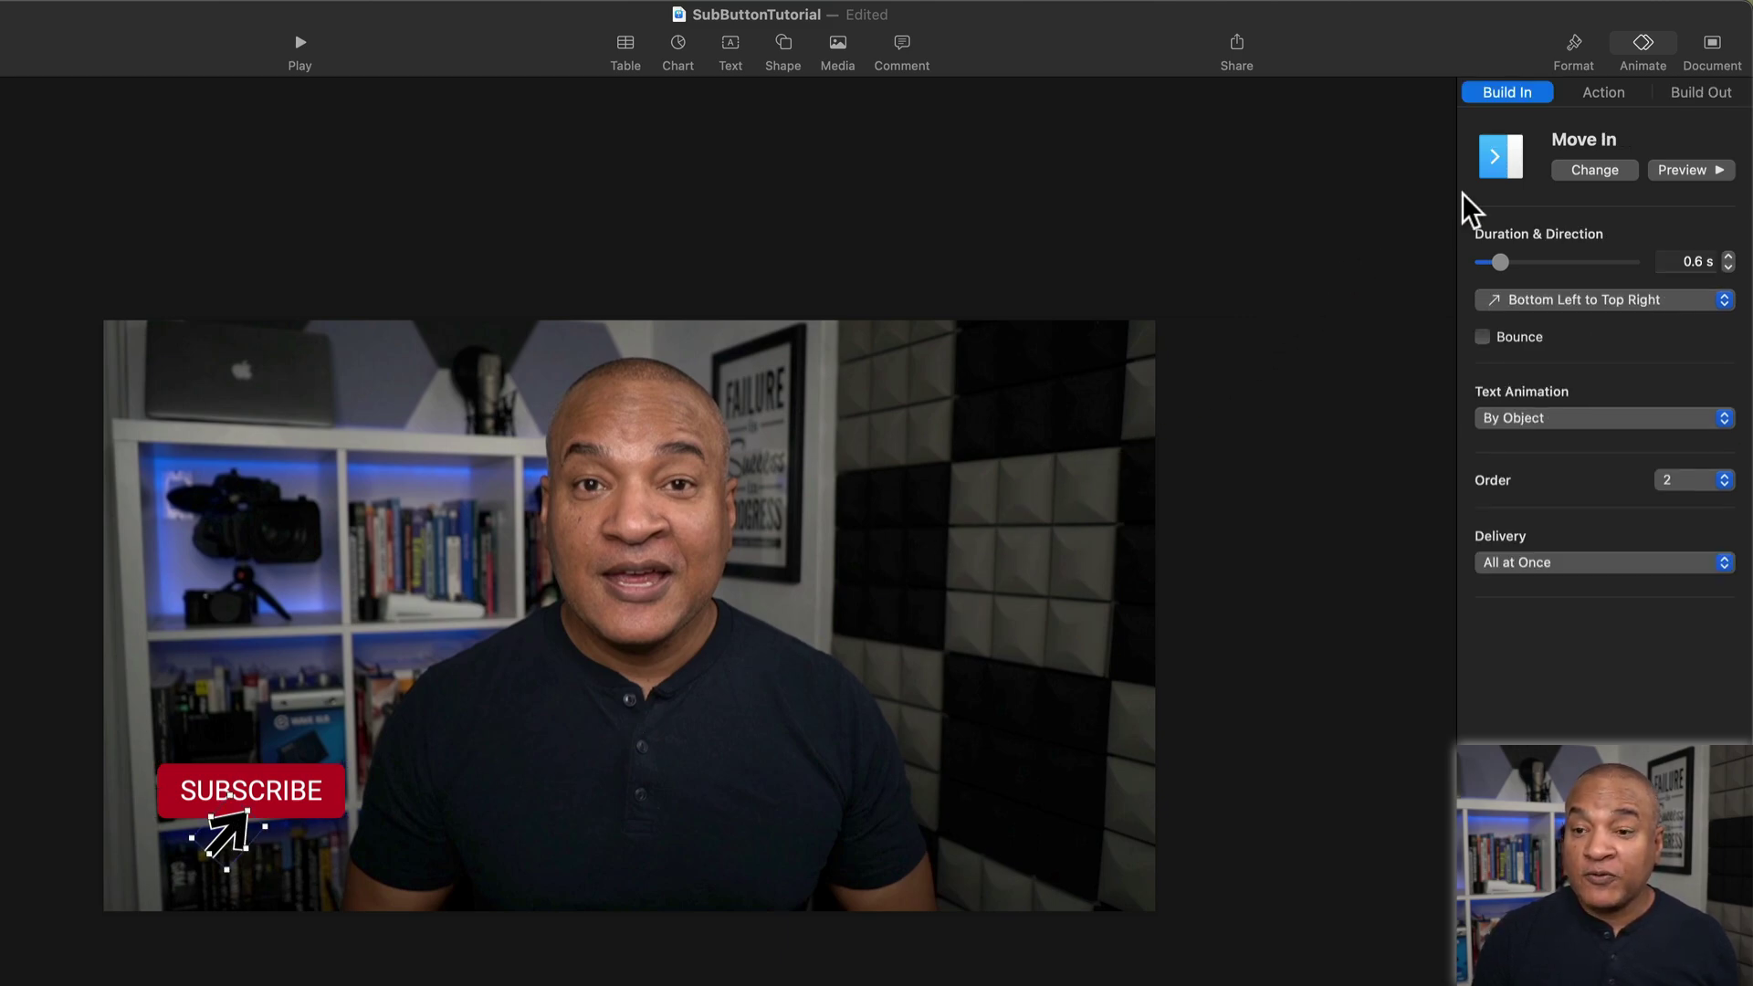
pyautogui.click(1703, 94)
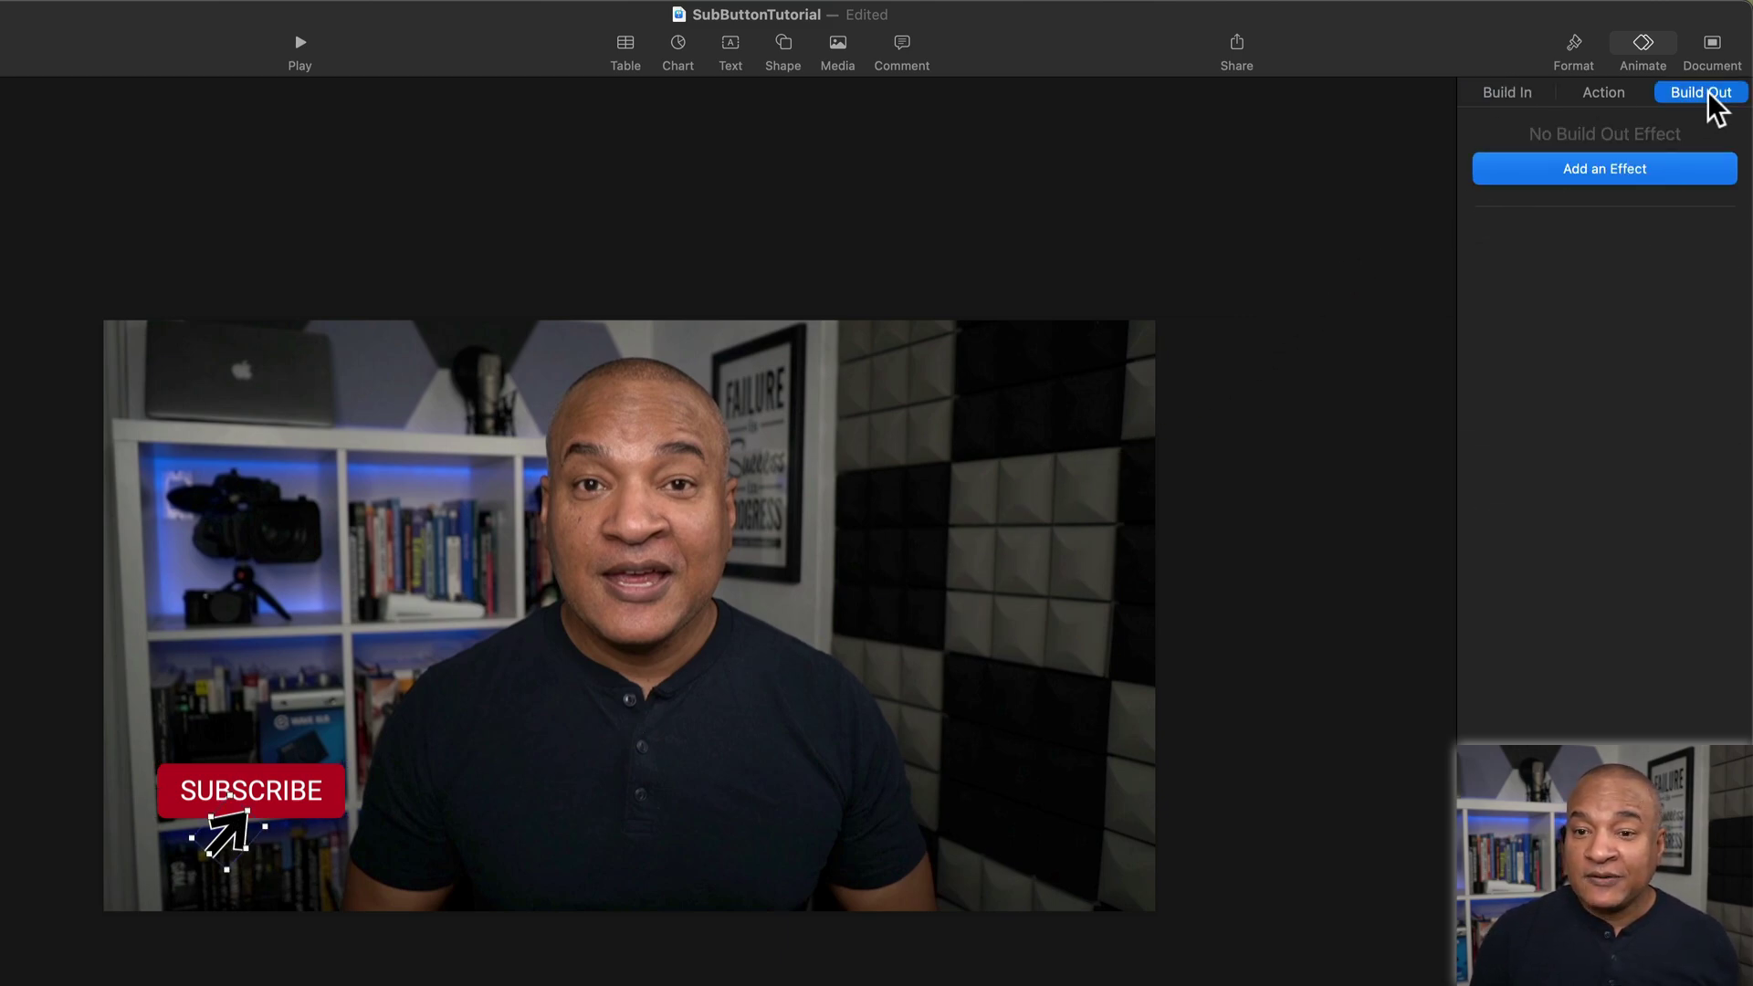
pyautogui.click(1601, 173)
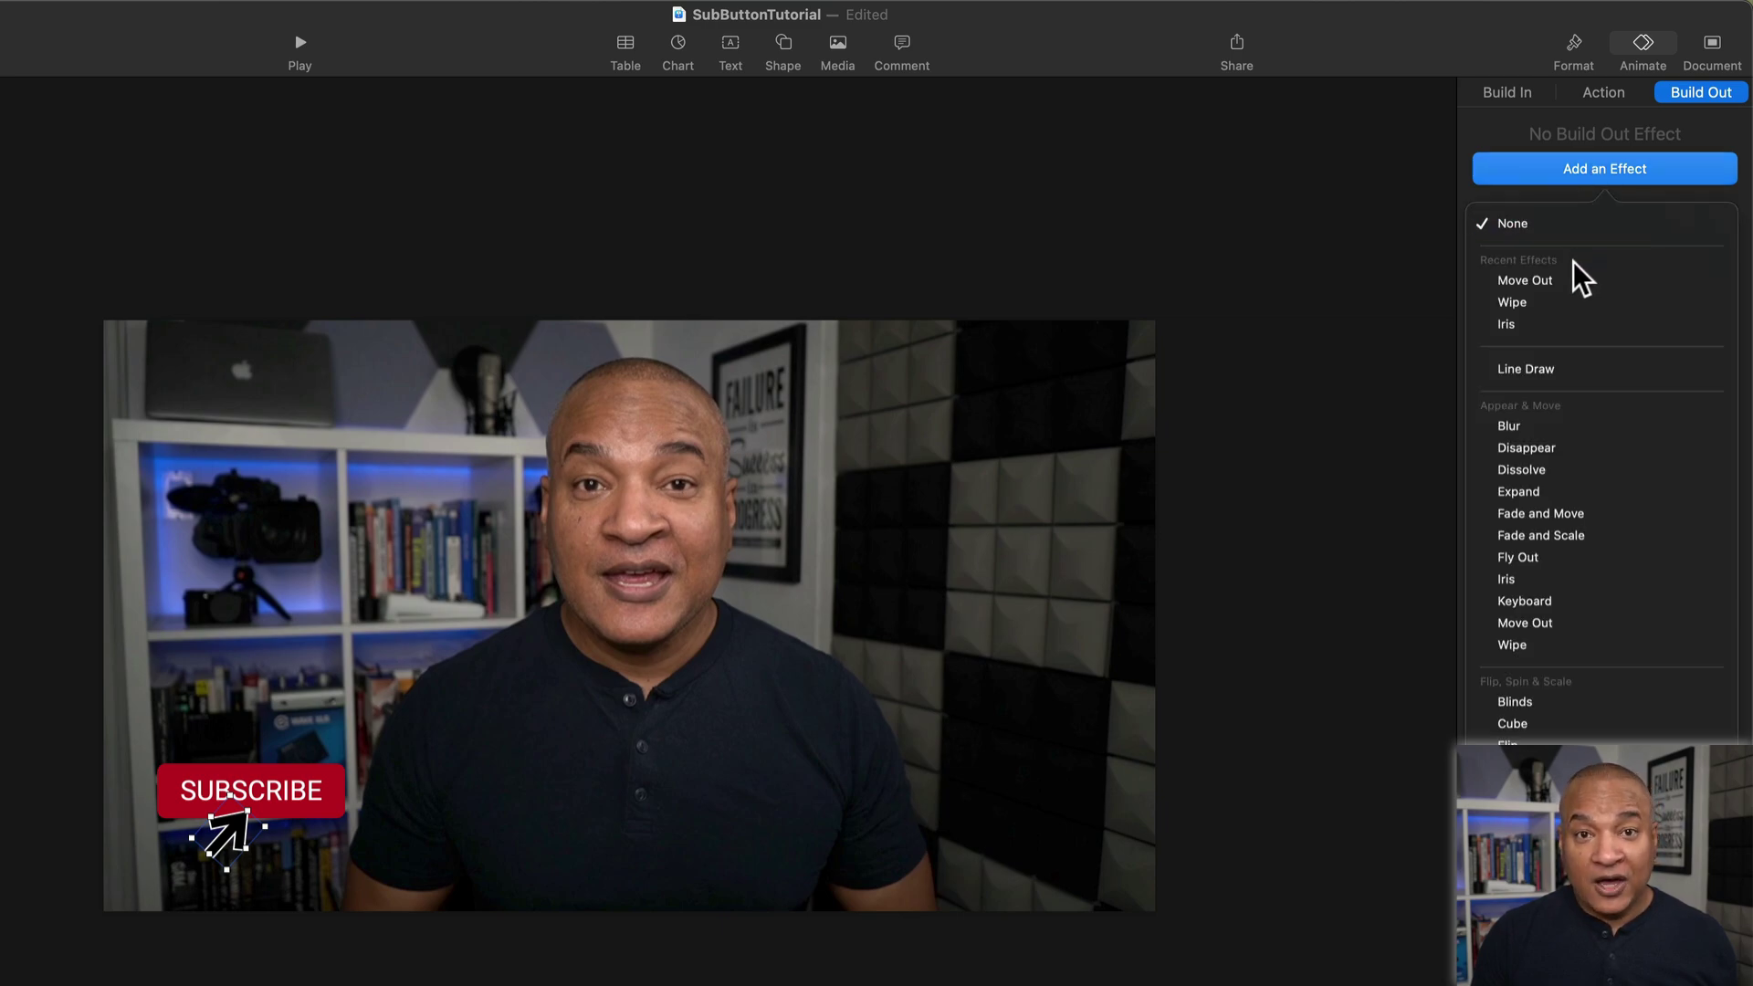
pyautogui.click(1530, 282)
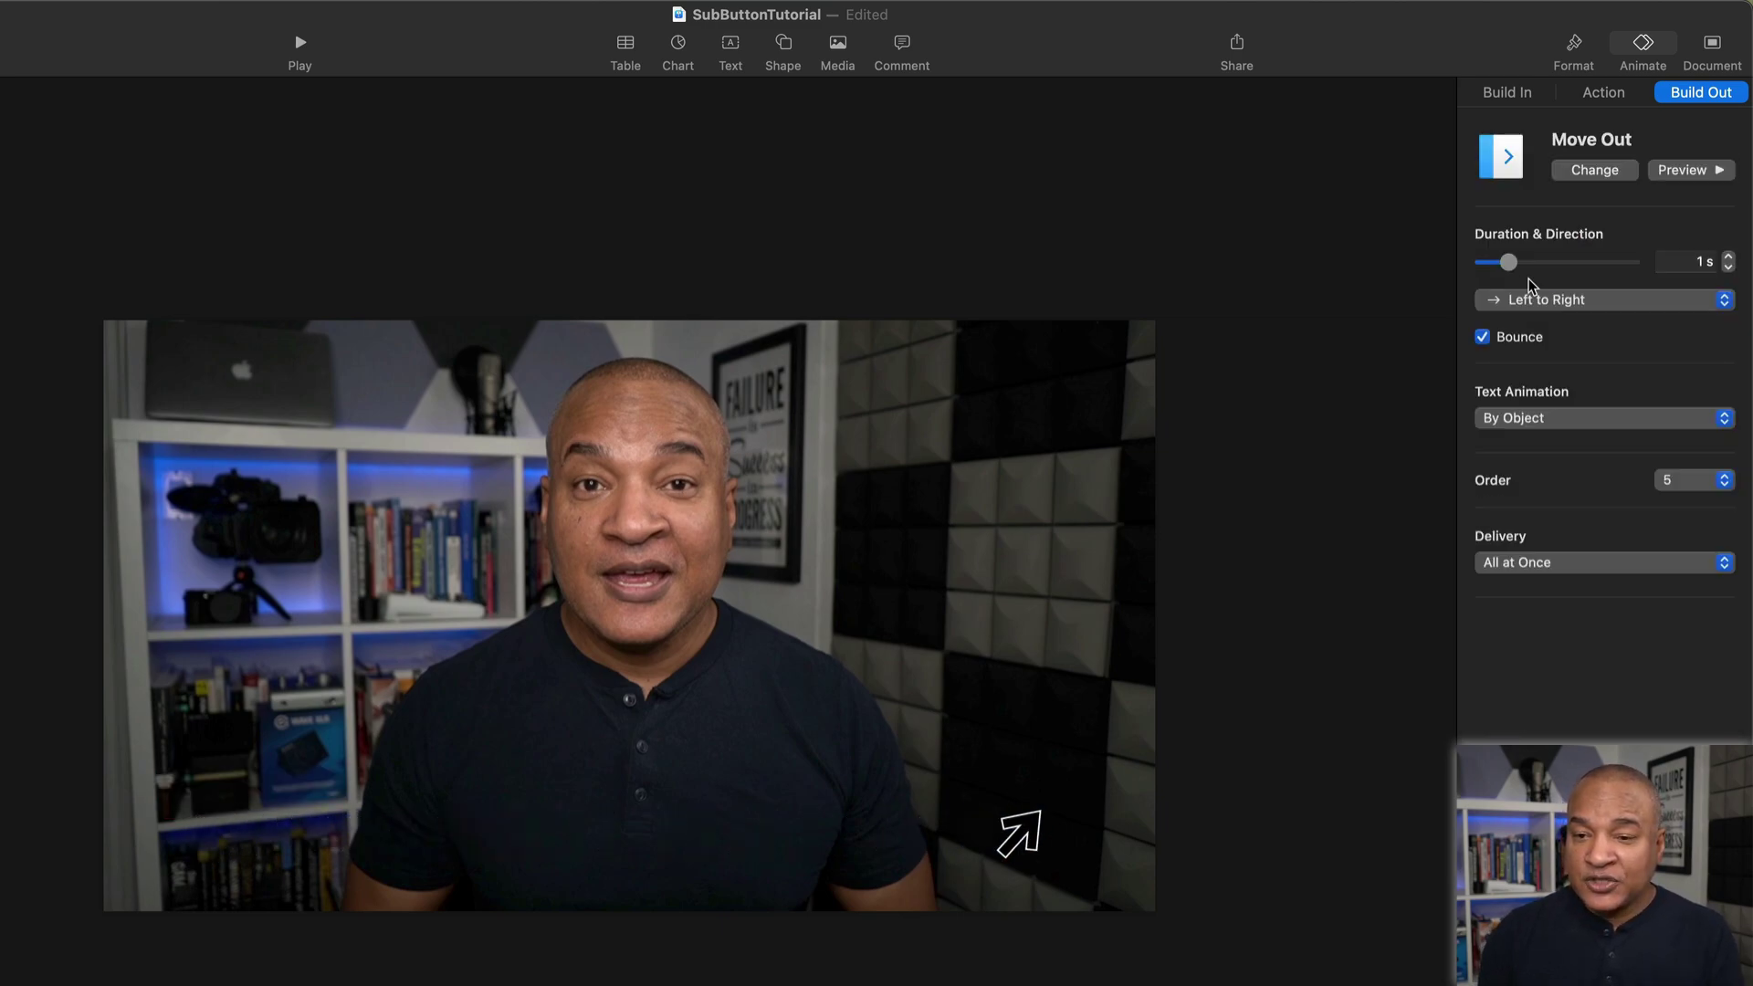
pyautogui.click(1707, 261)
pyautogui.write('0.5')
pyautogui.press('Return')
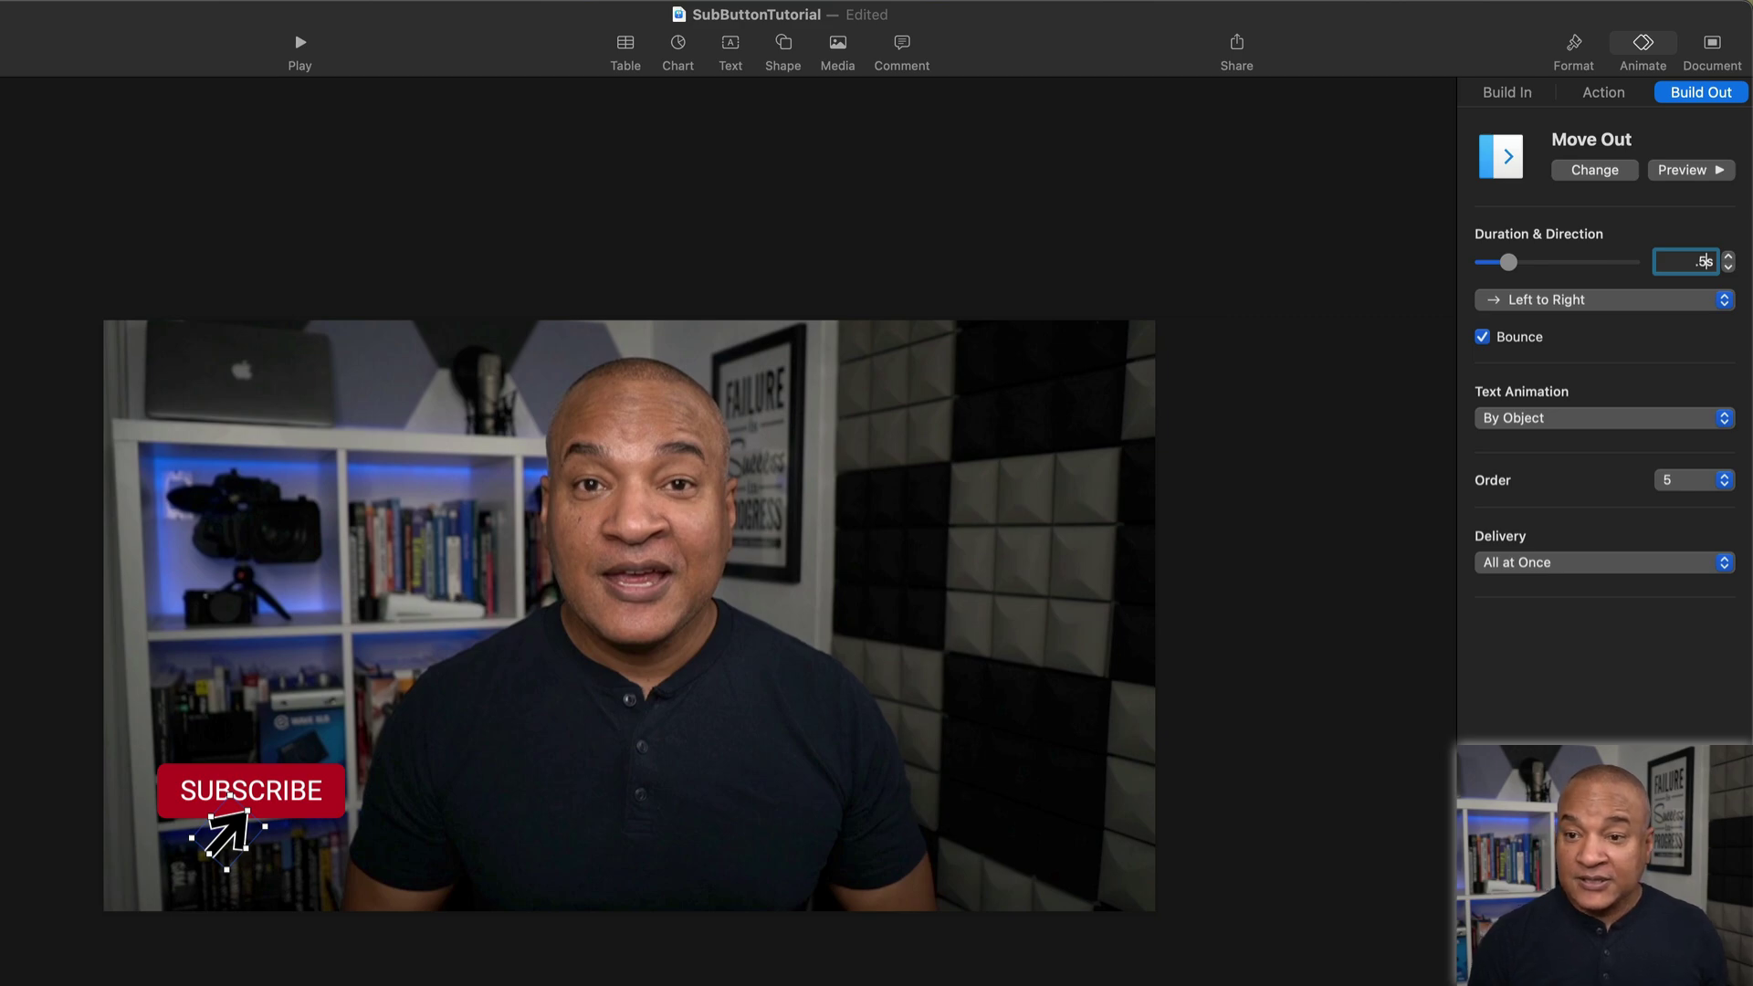
# - Set the arrow's Move Out direction to Top Right to Bottom Left and turn off Bounce
pyautogui.click(1623, 301)
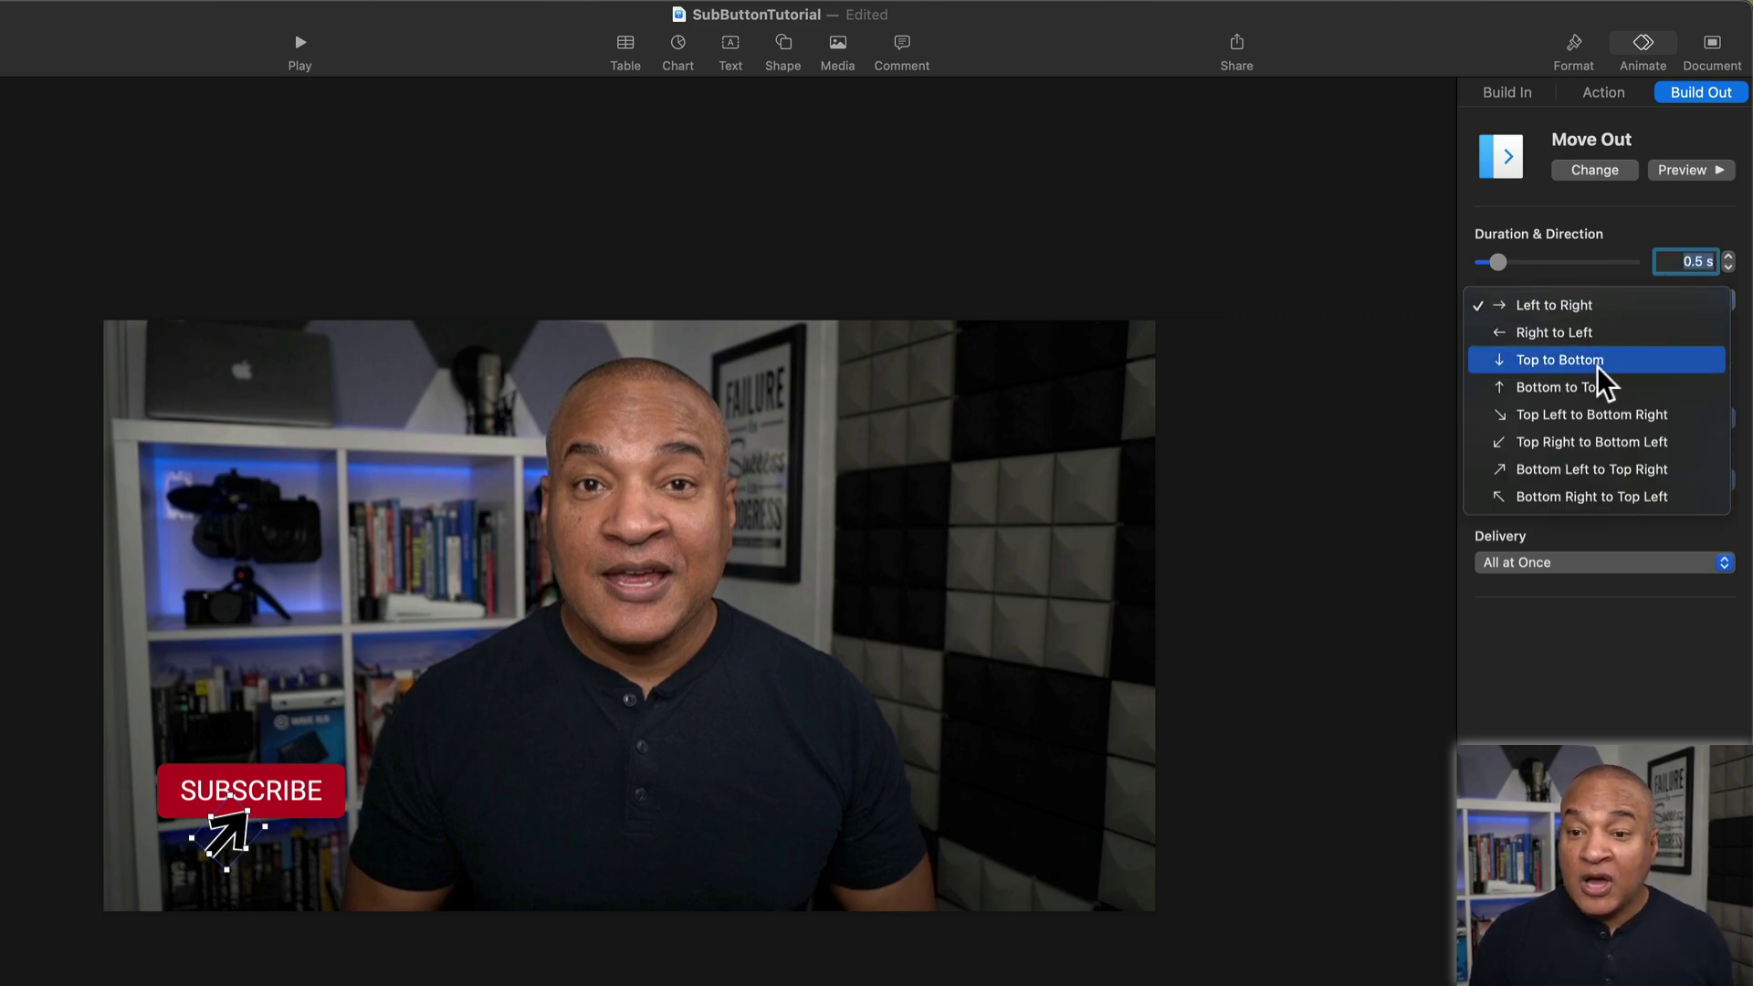
pyautogui.click(1593, 444)
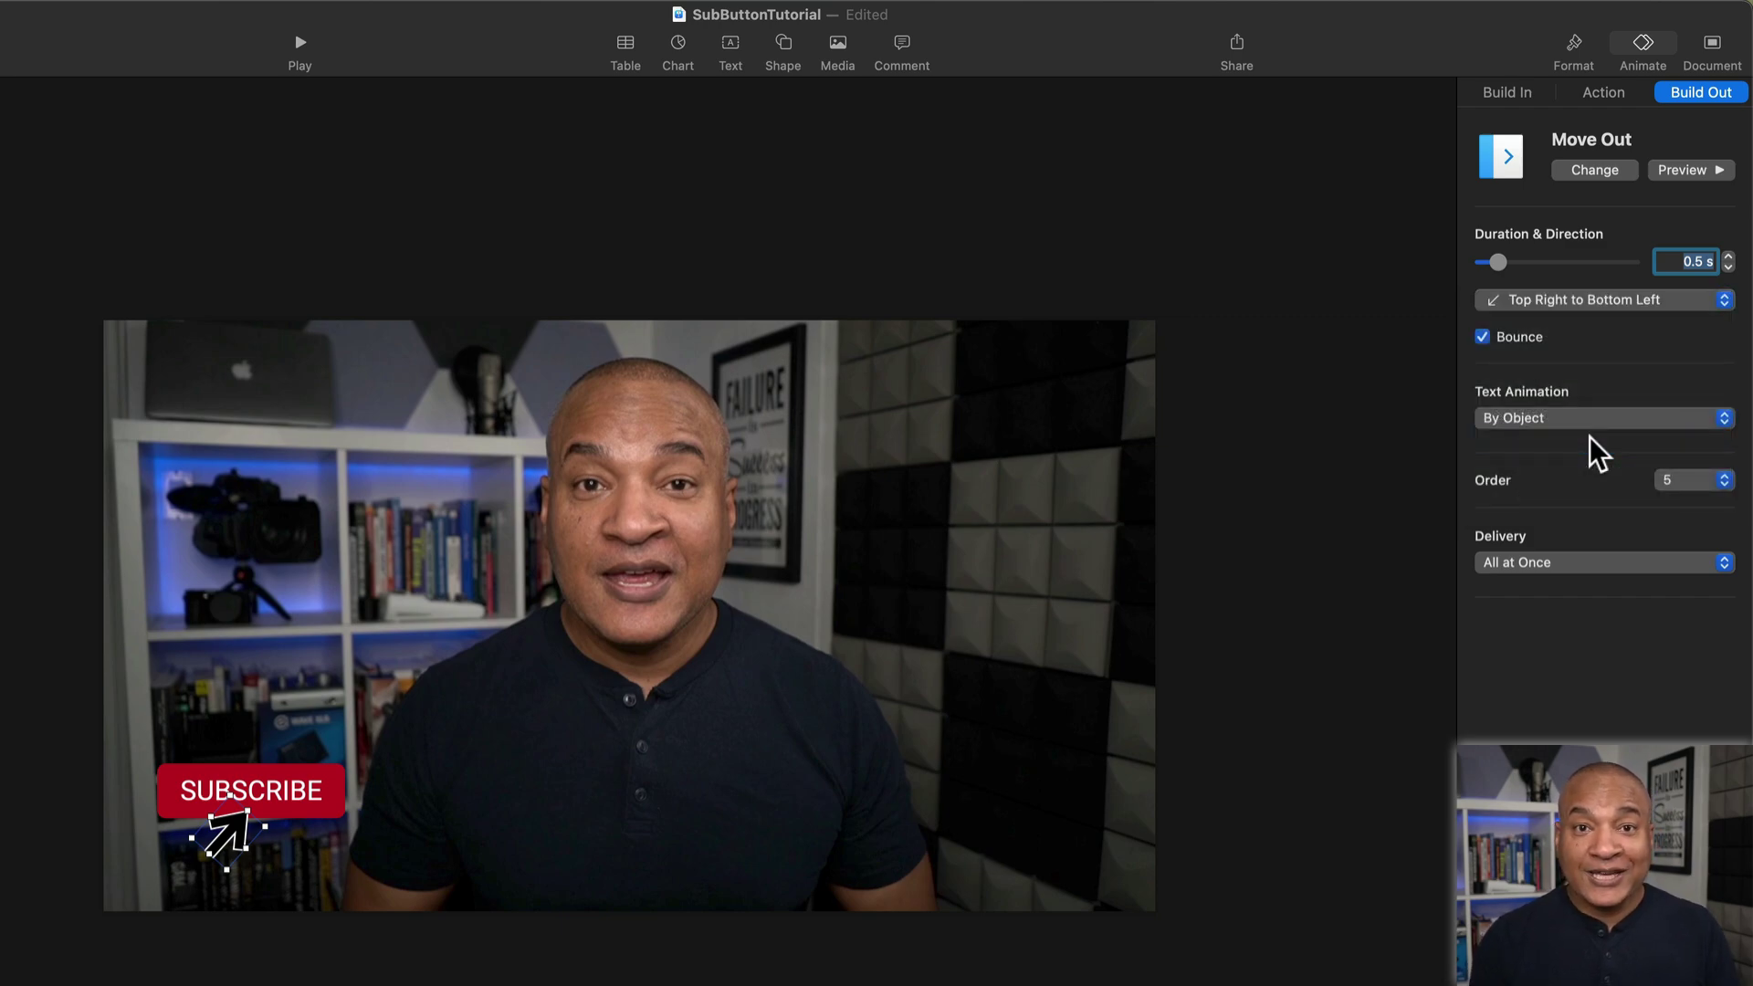
pyautogui.click(1482, 337)
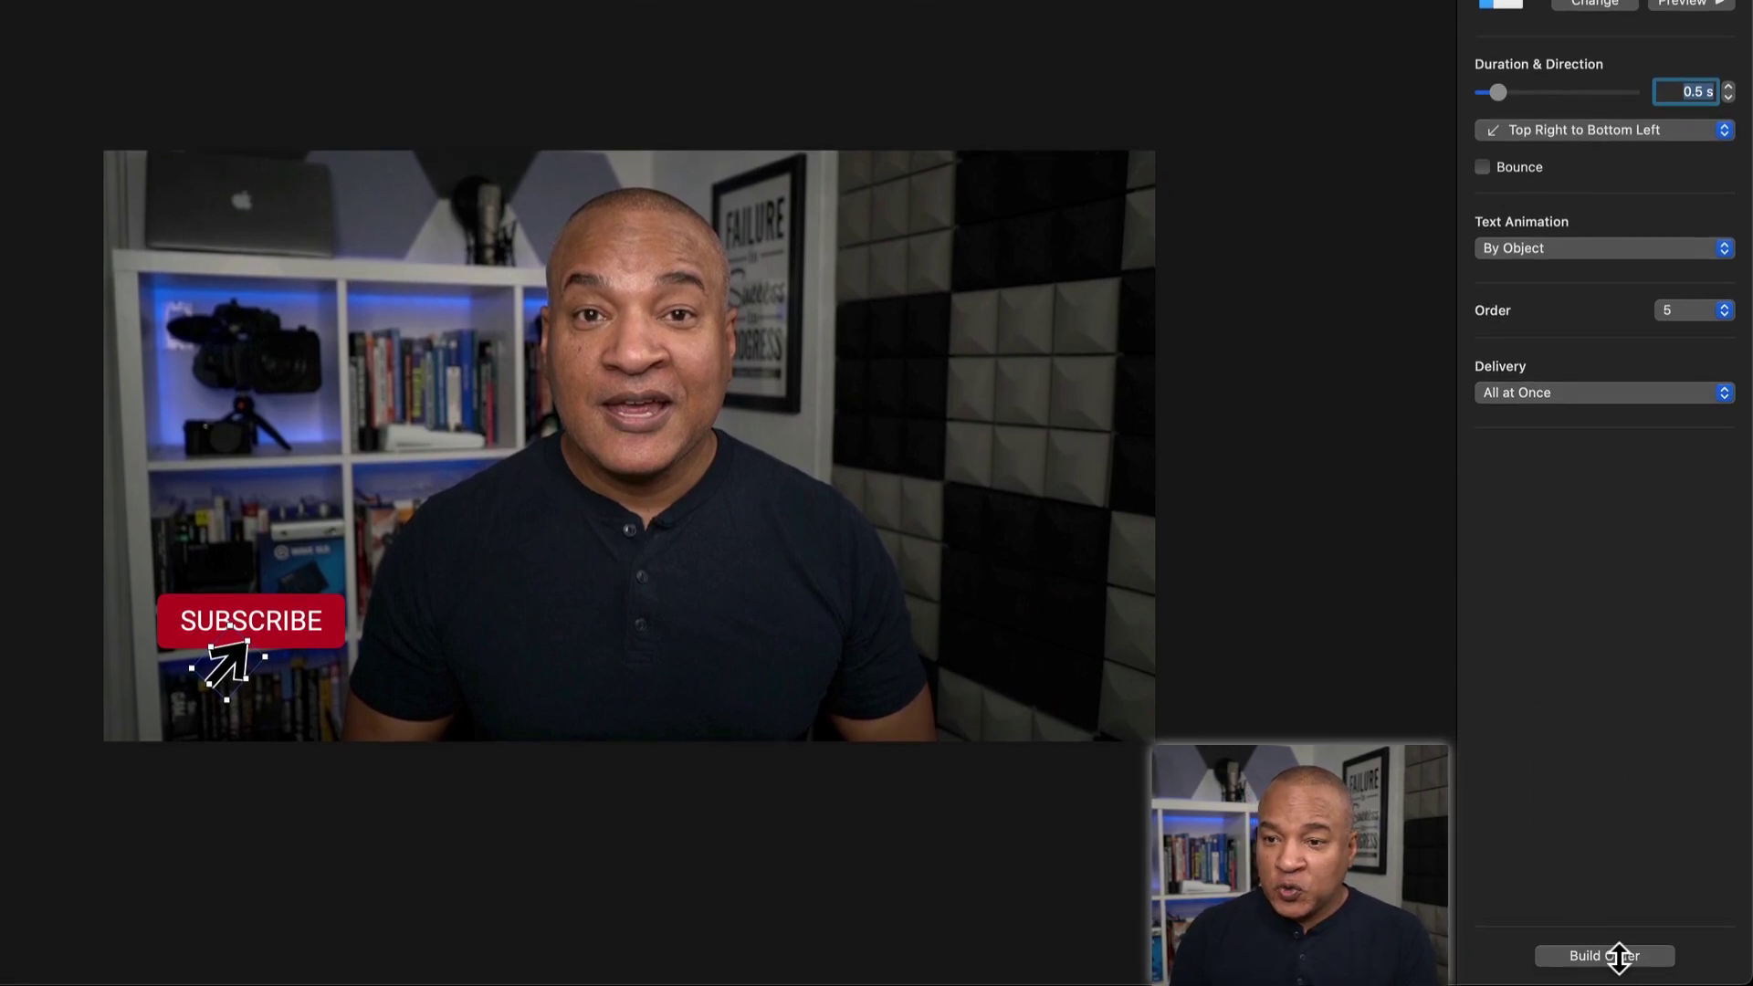
# - In the build order, set the SUBSCRIBE button's Move Out to start After Build 3 with a delay of 1 s
pyautogui.click(1618, 956)
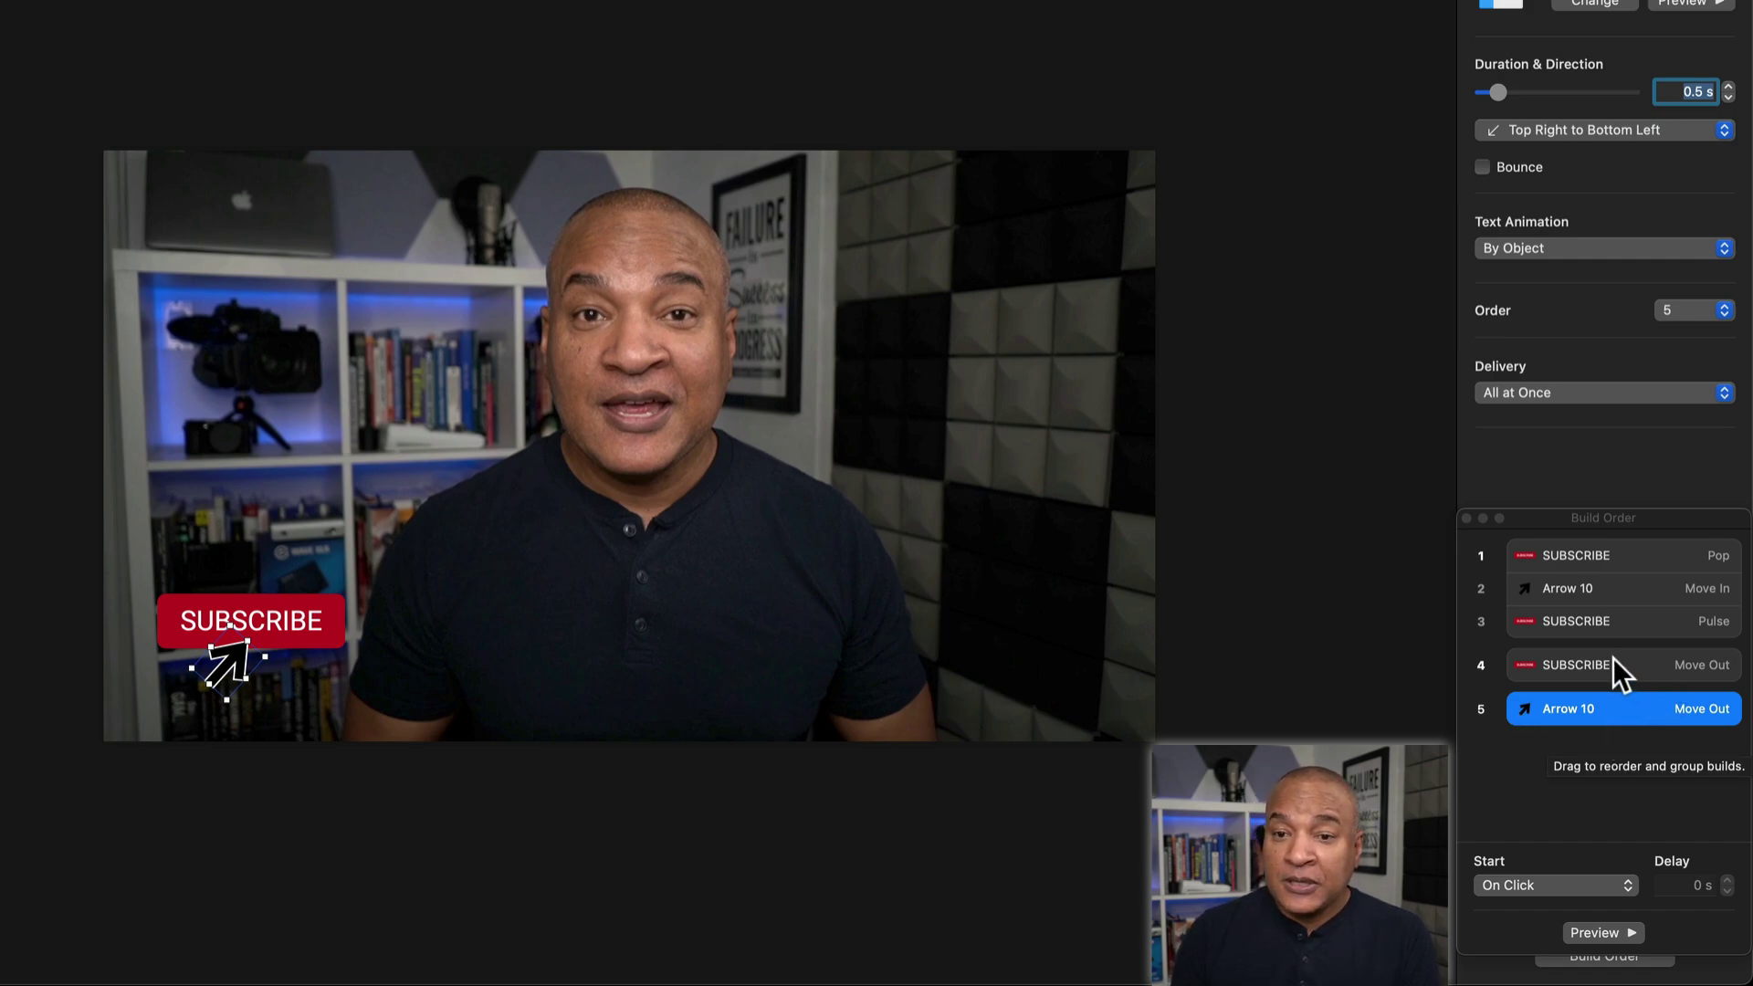
pyautogui.click(1585, 665)
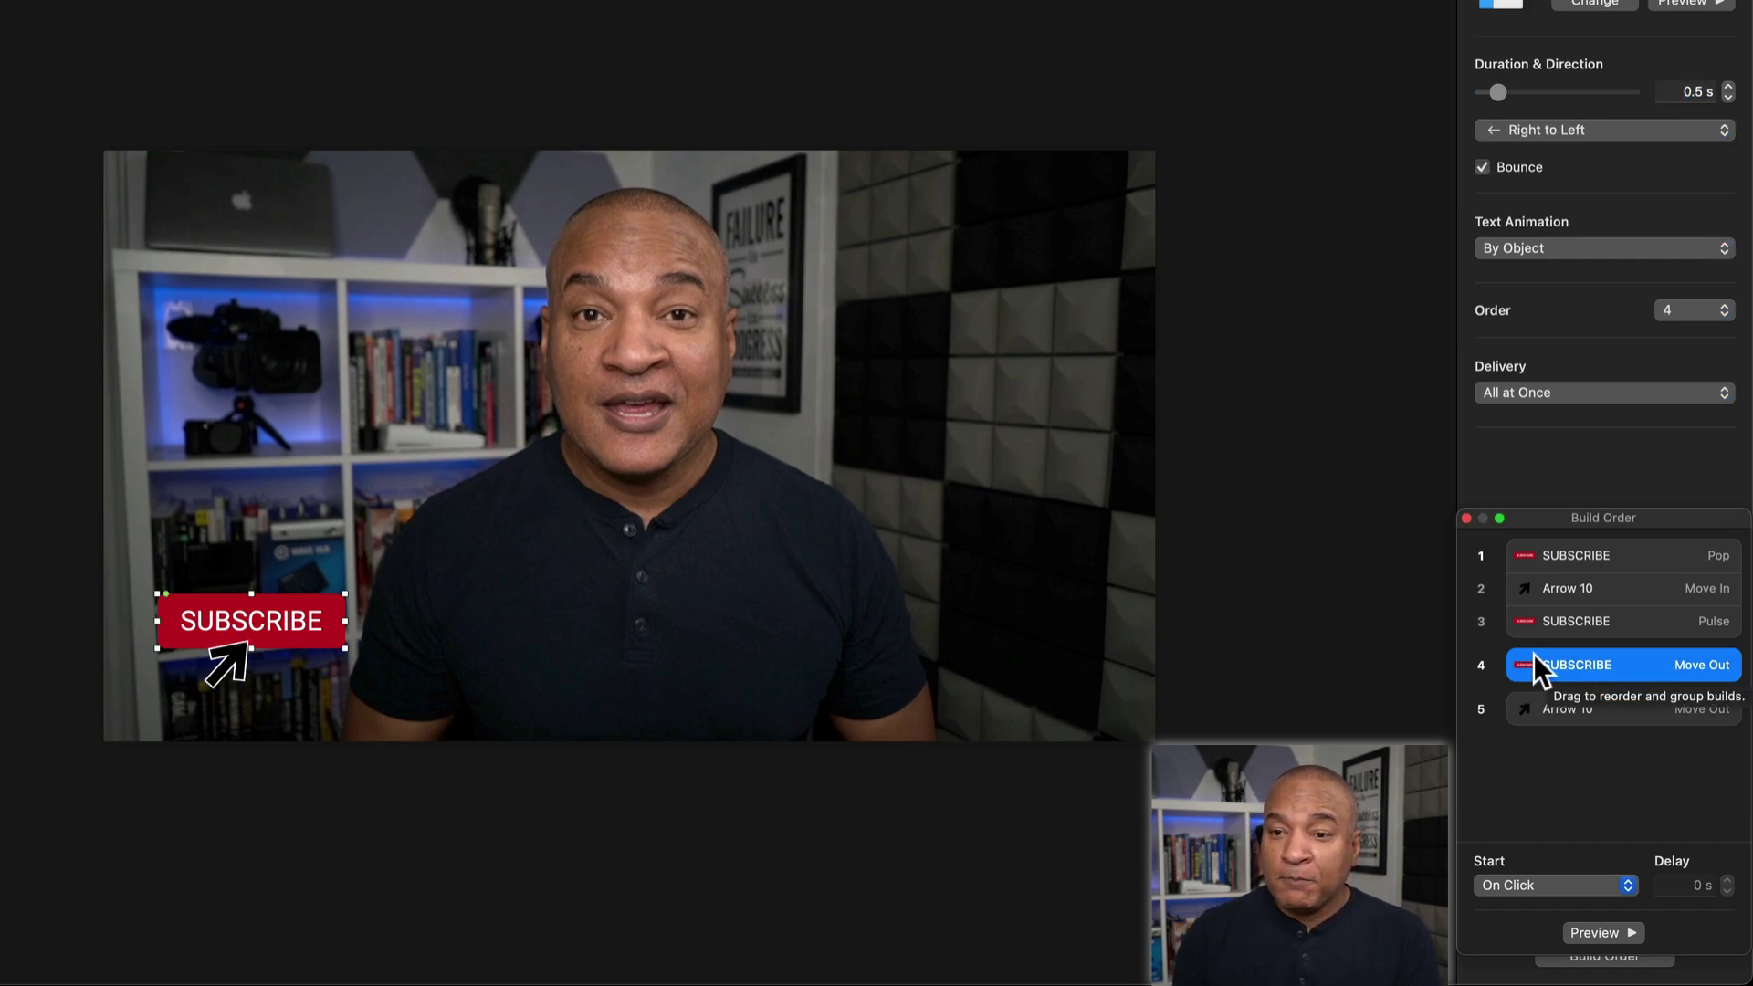
pyautogui.click(1606, 880)
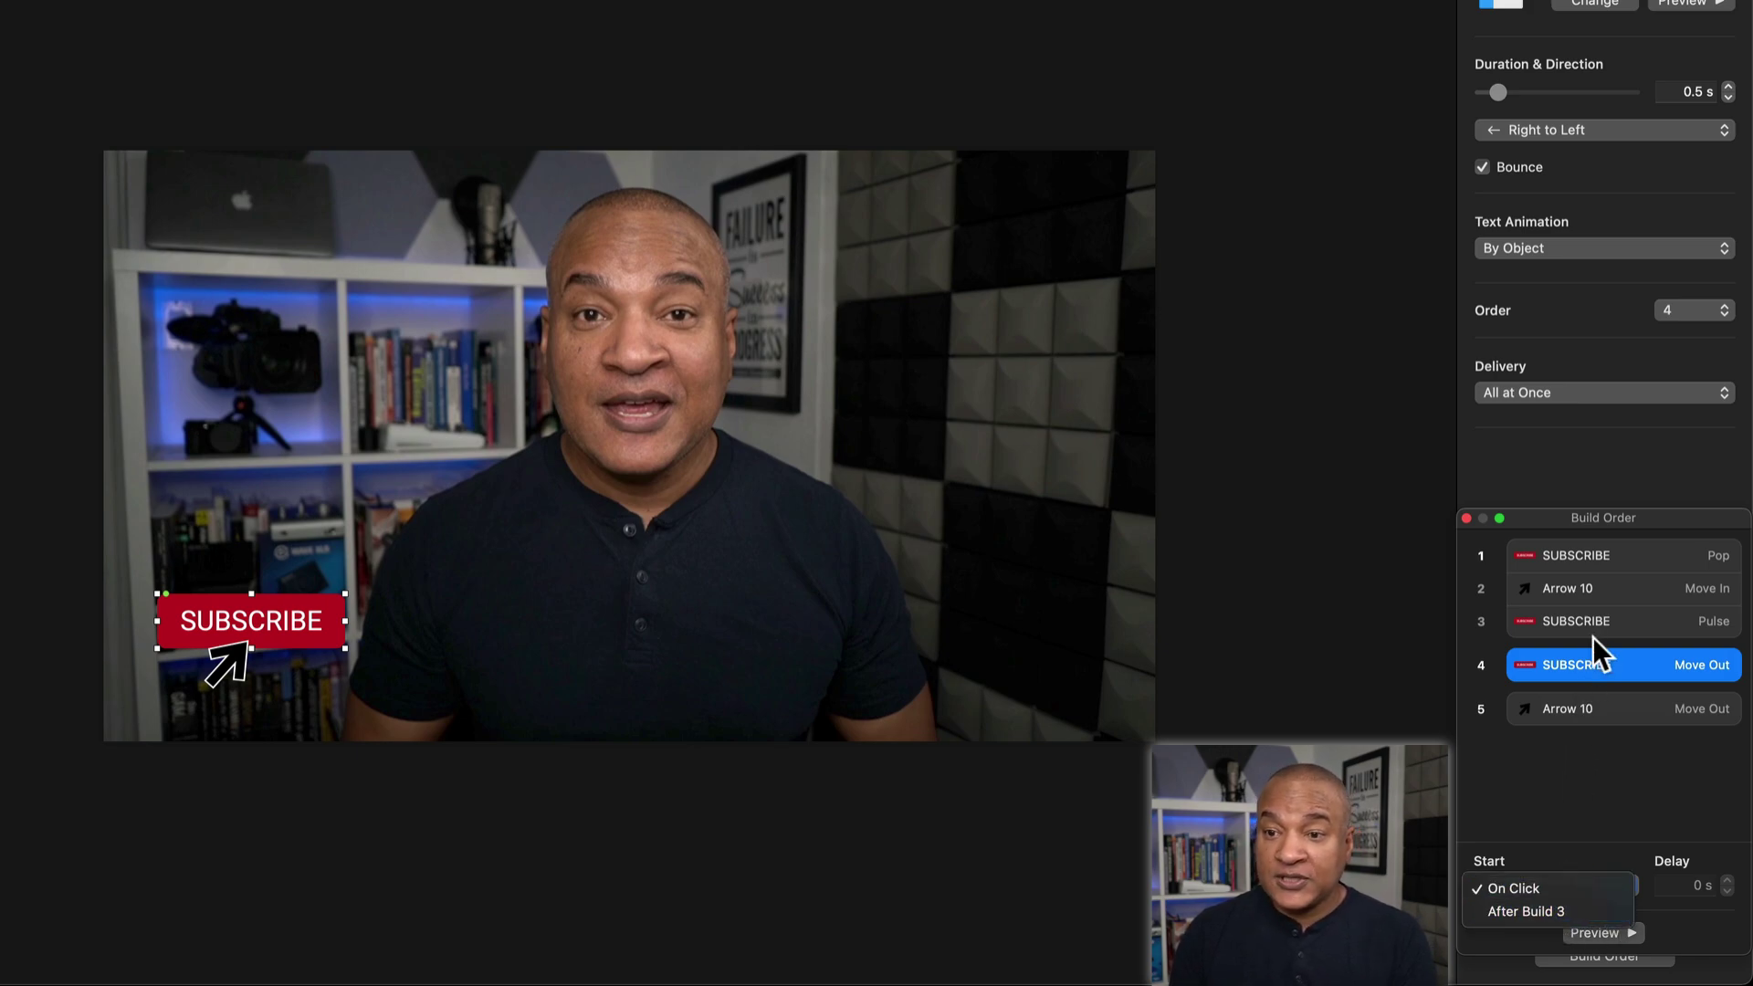
pyautogui.click(1559, 909)
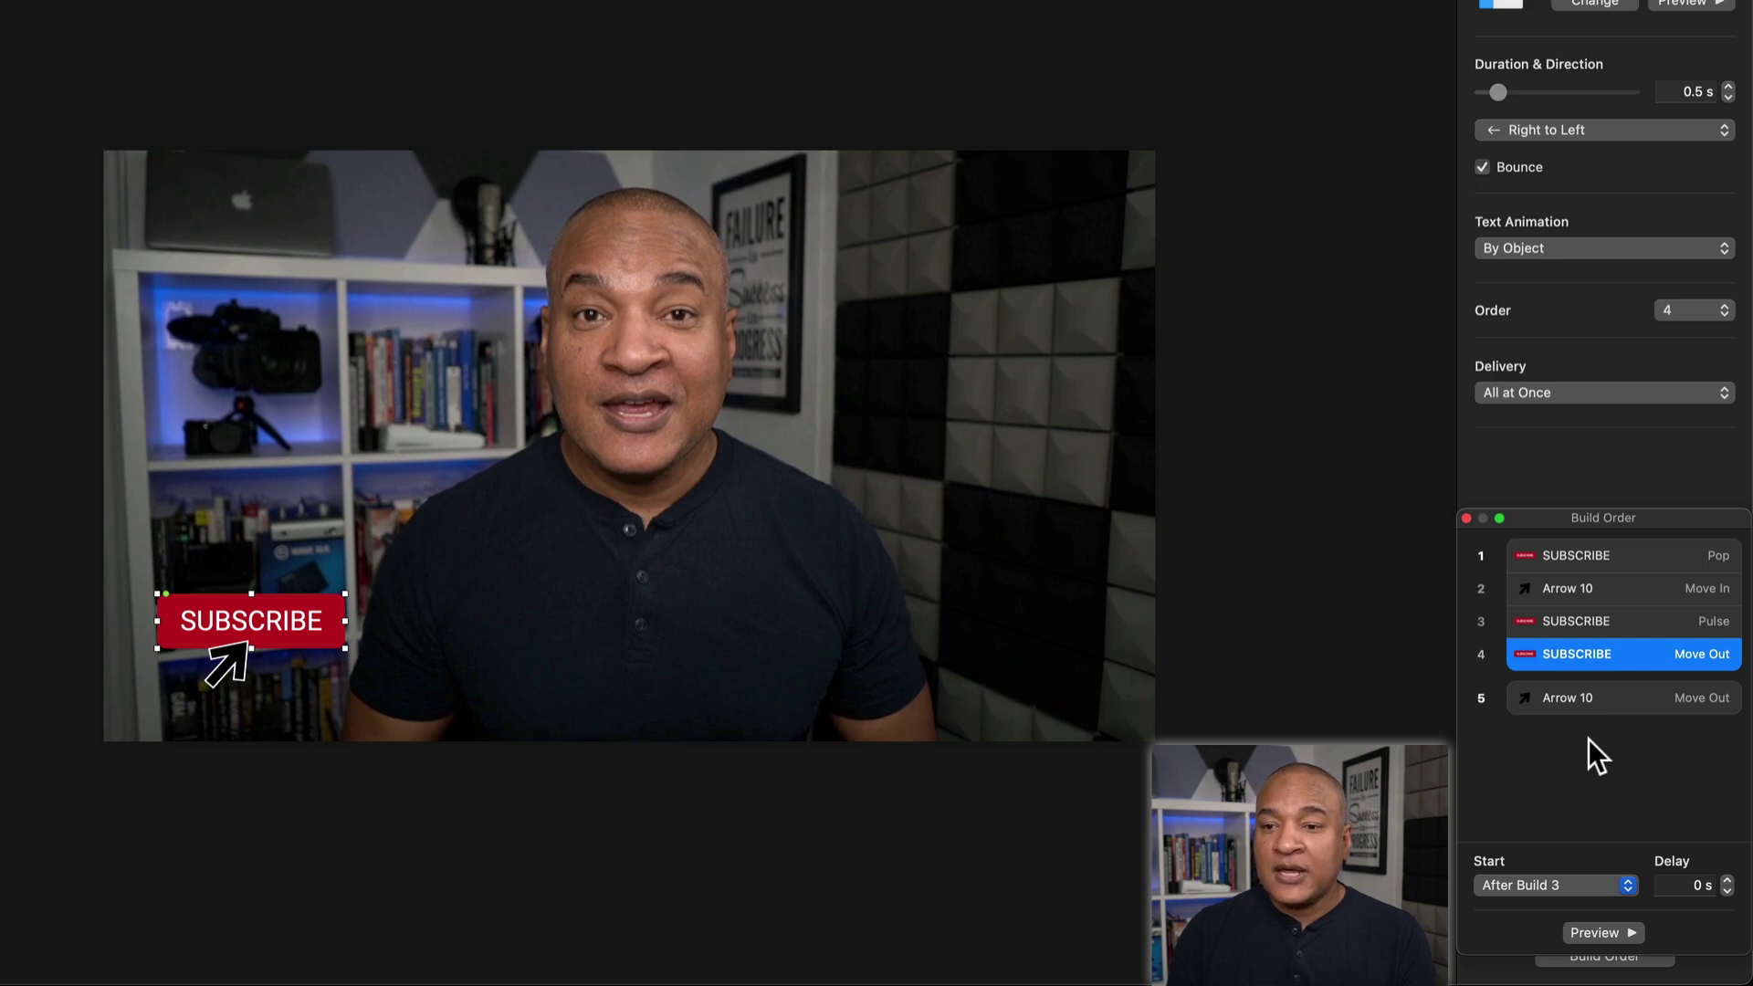
pyautogui.click(1697, 884)
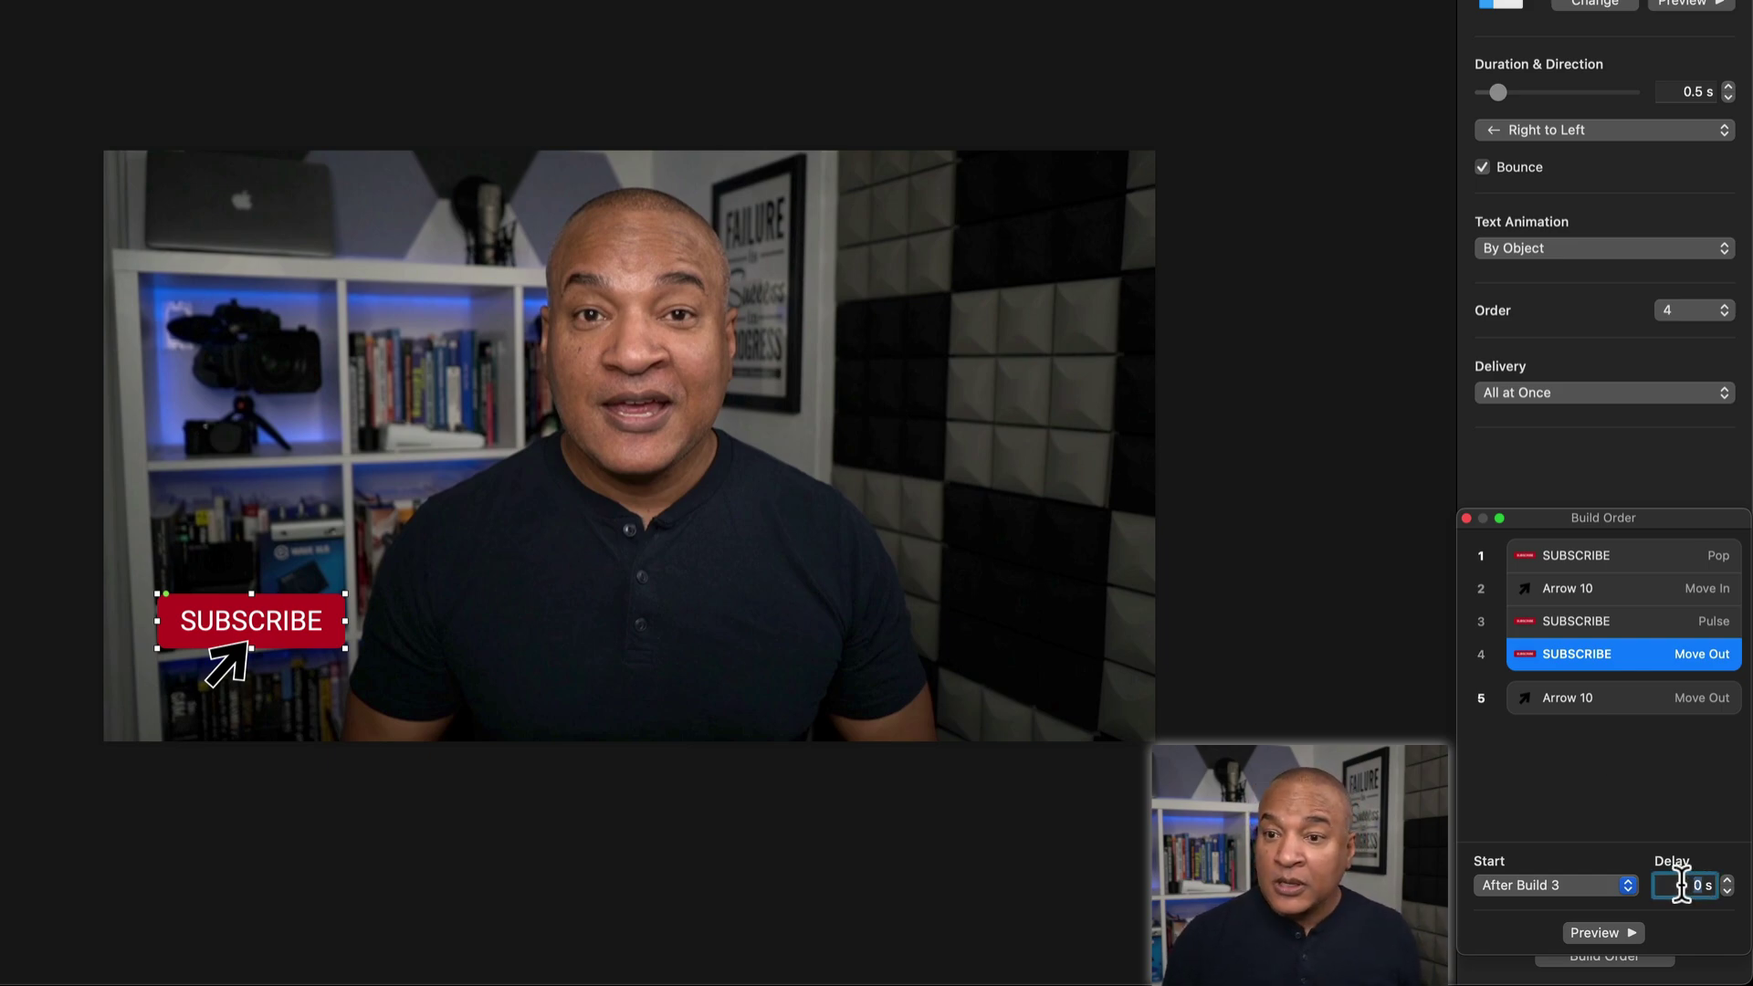
pyautogui.write('1')
pyautogui.press('Return')
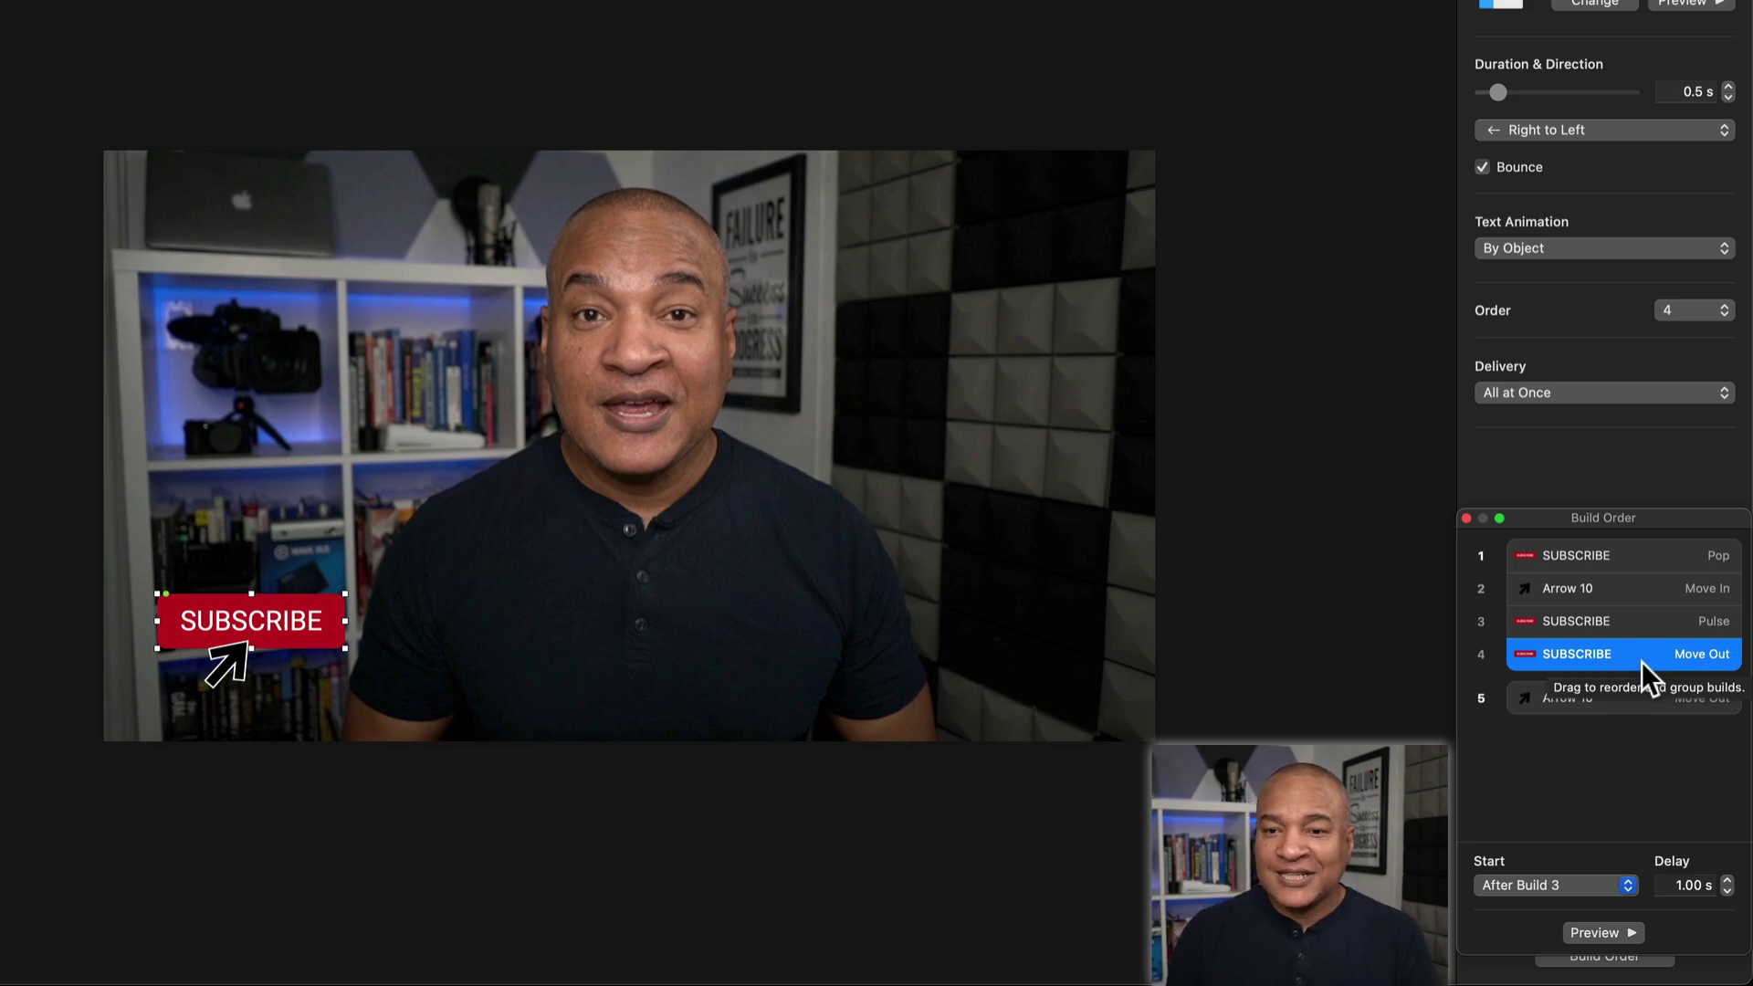
# - Set the arrow's Move Out to start With Build 4 and play the slide to check the whole animation
pyautogui.click(1554, 697)
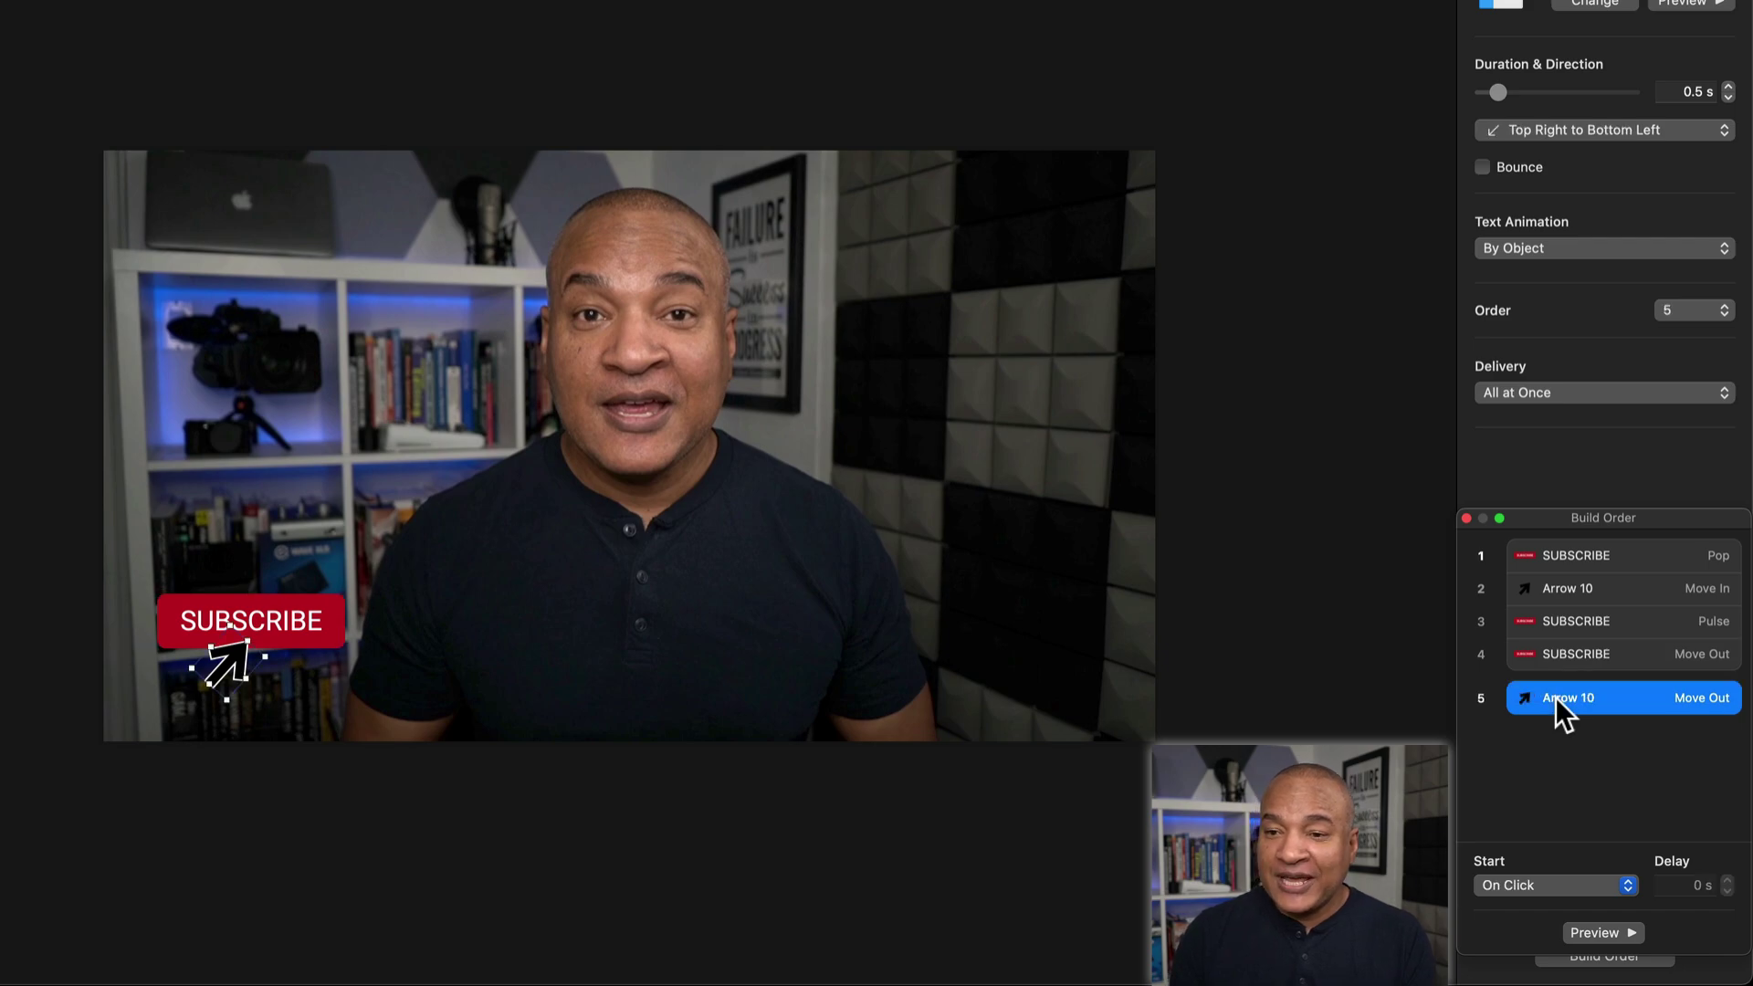
pyautogui.click(1621, 887)
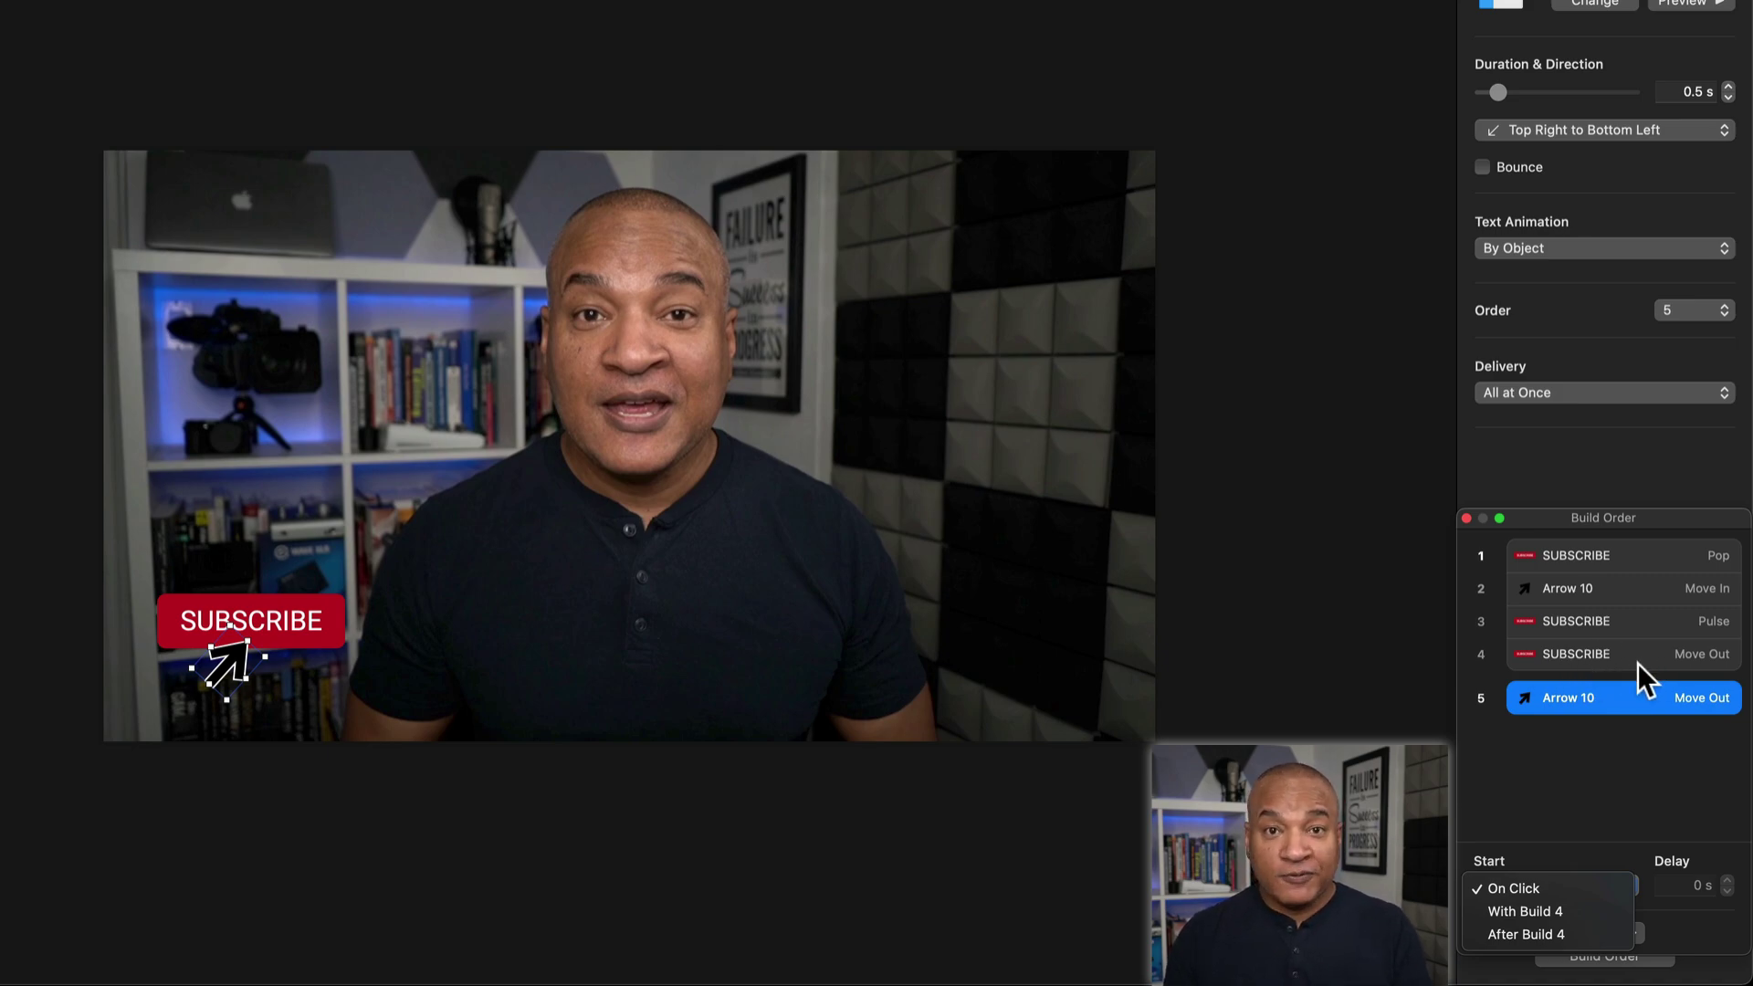
pyautogui.click(1559, 908)
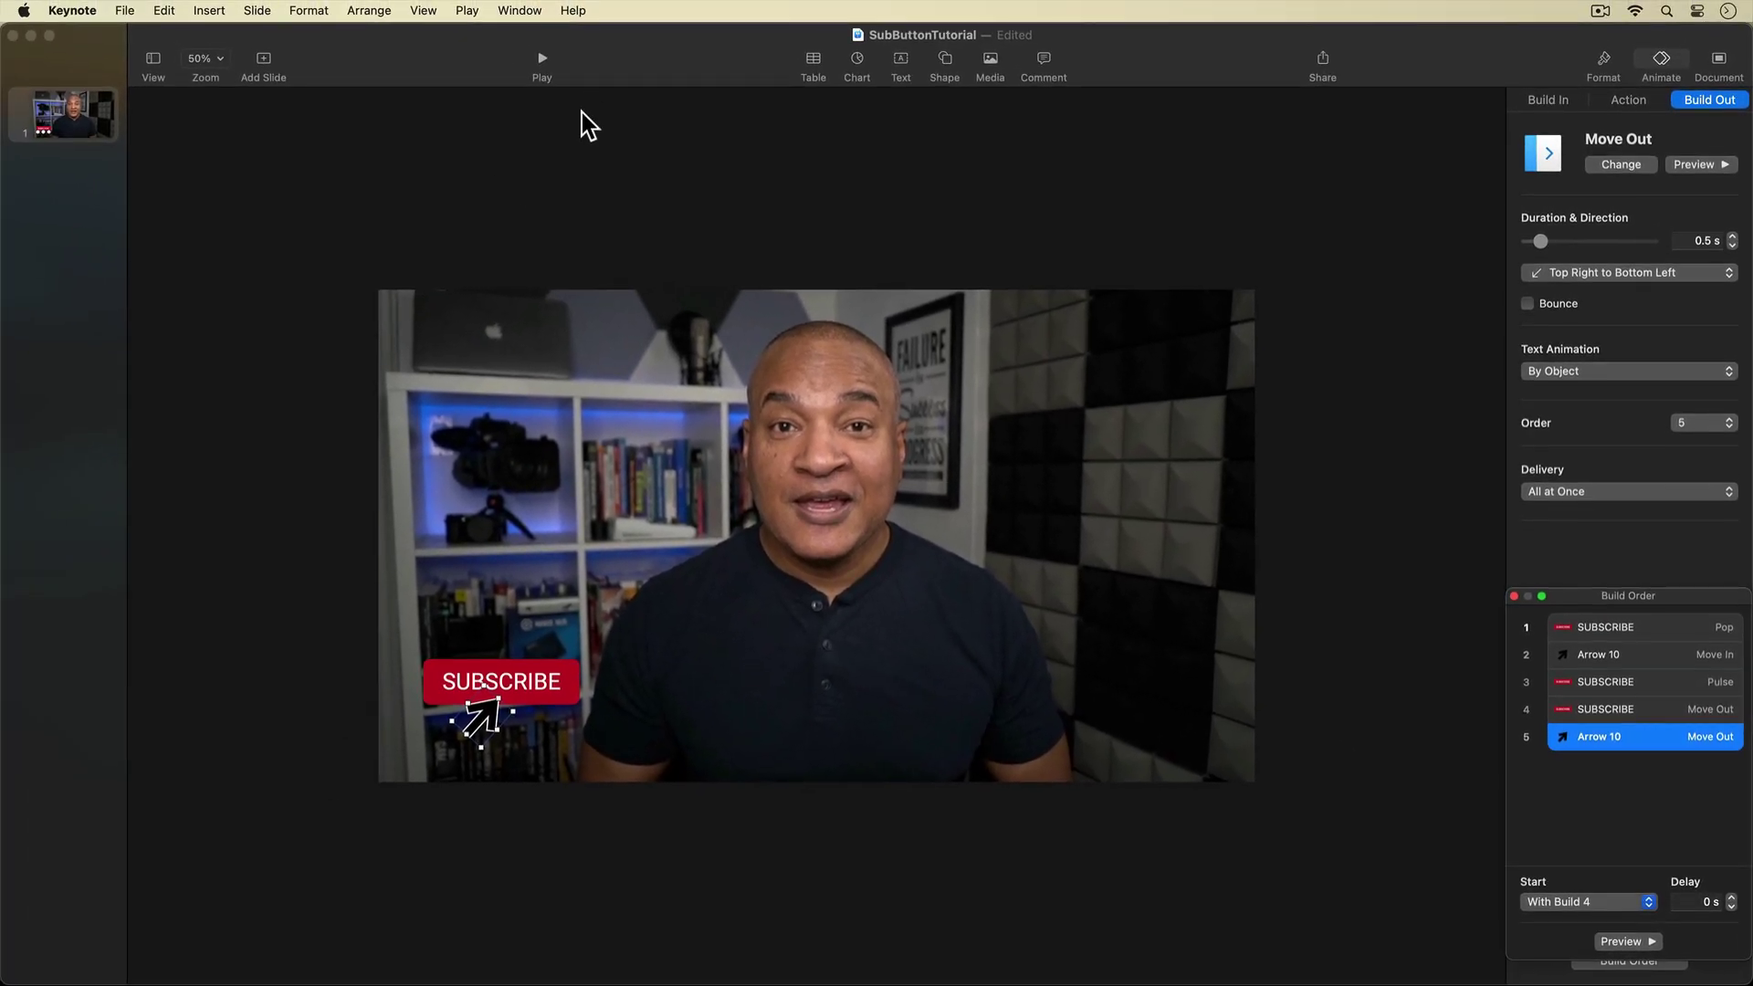
pyautogui.click(541, 60)
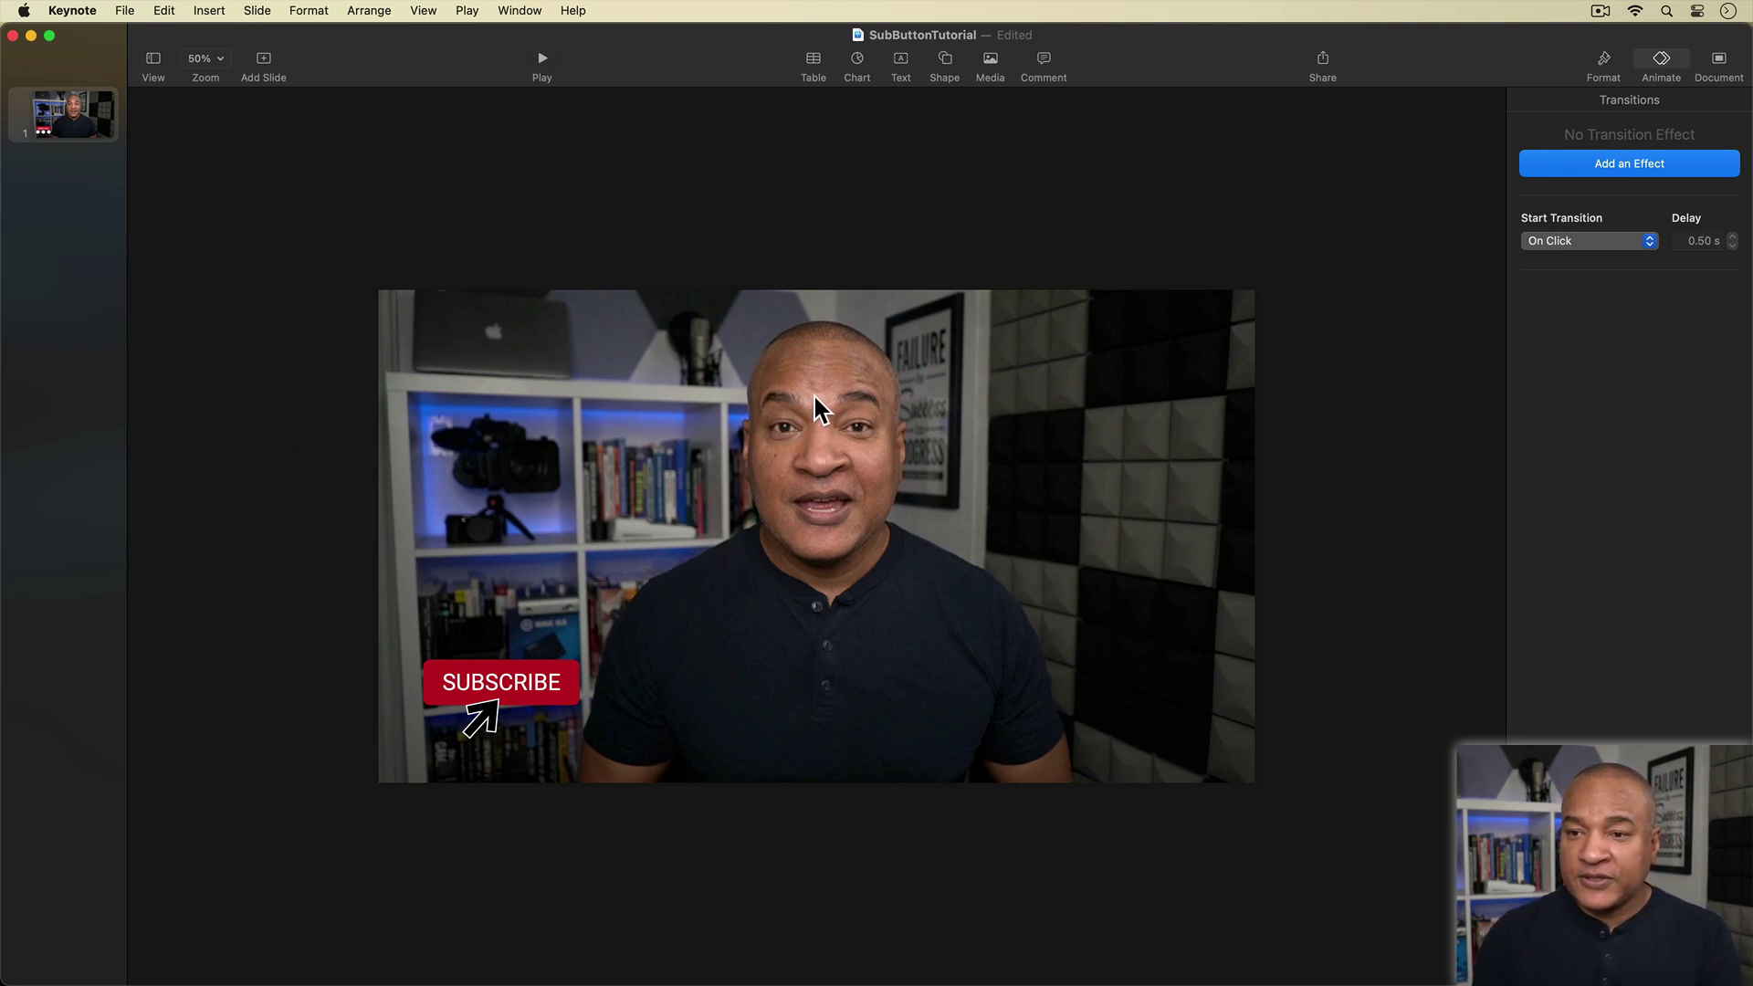
# - Delete the still frame image behind the button and set the slide background to No Fill
pyautogui.click(836, 432)
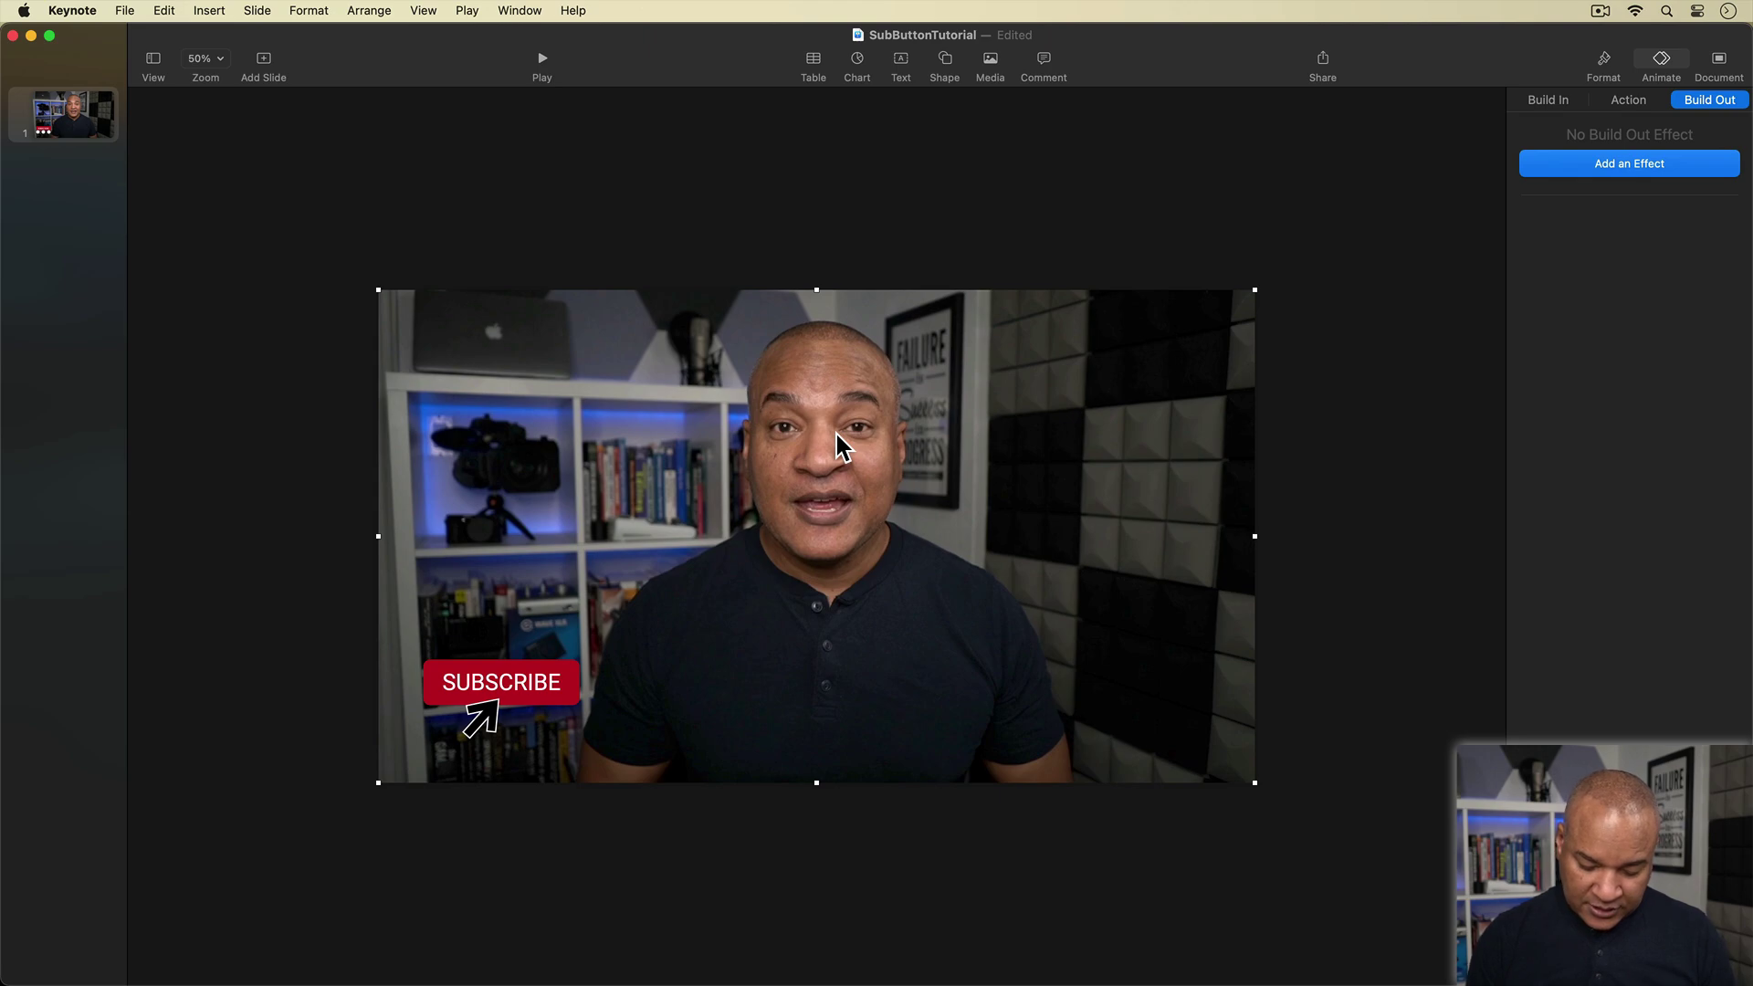
pyautogui.press('Delete')
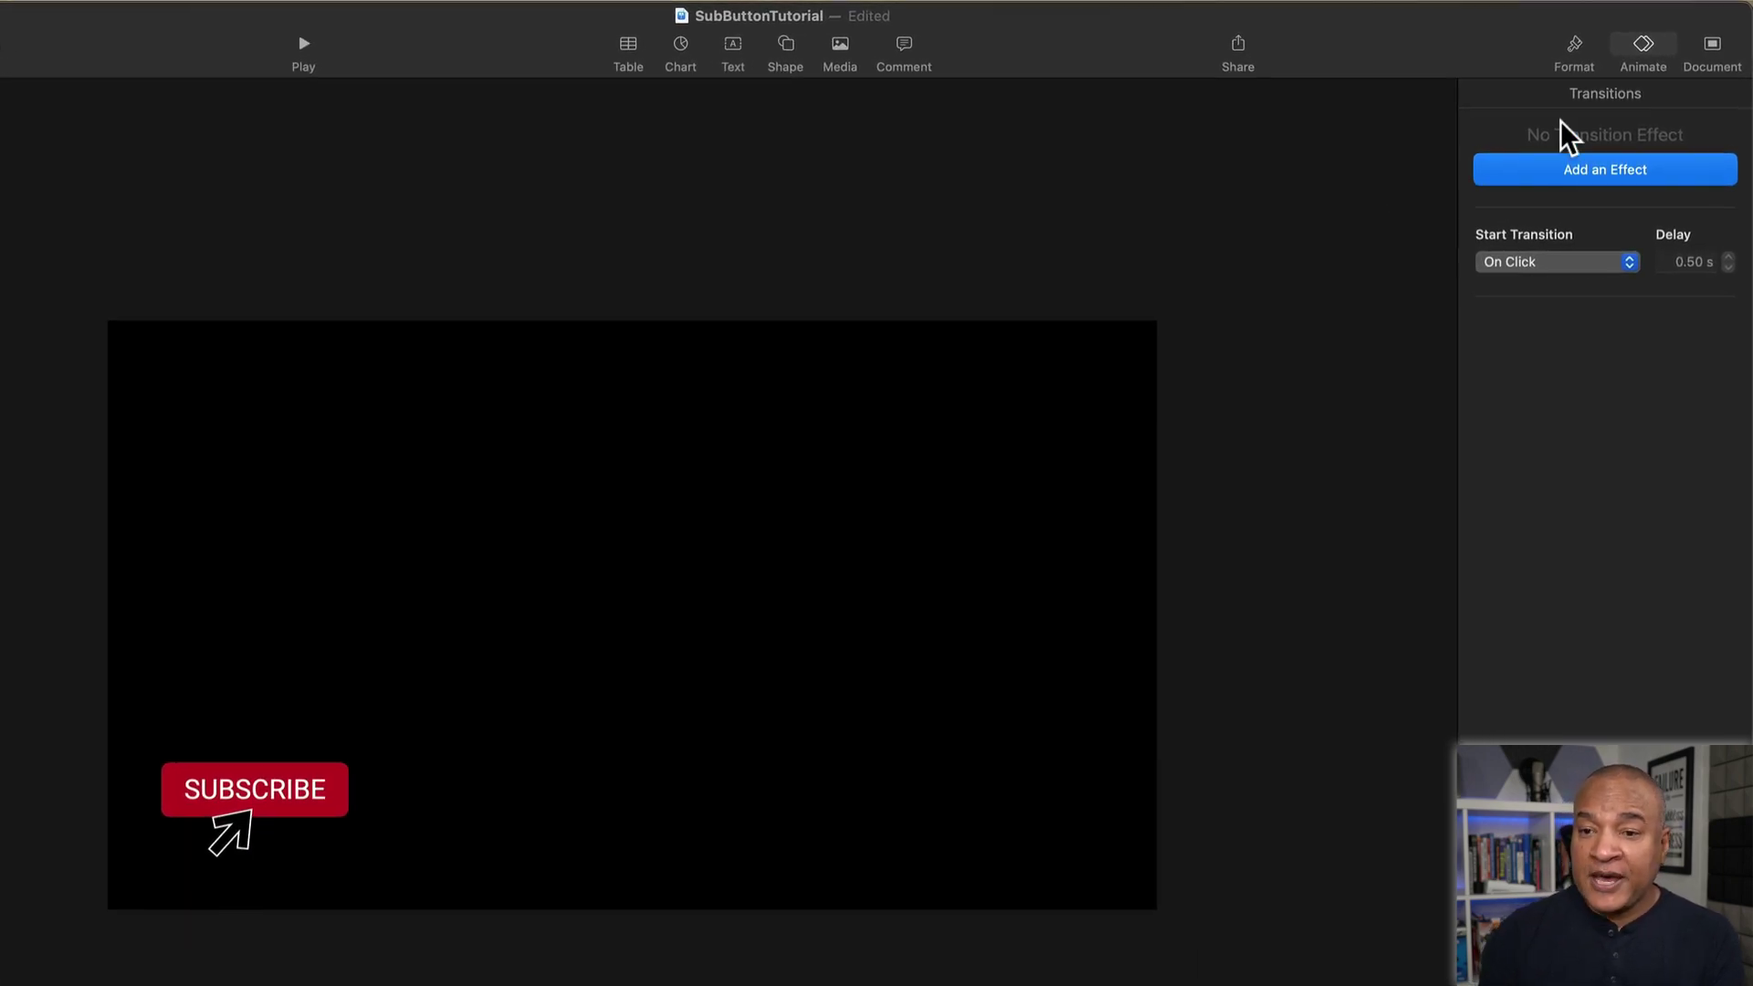
pyautogui.click(1571, 50)
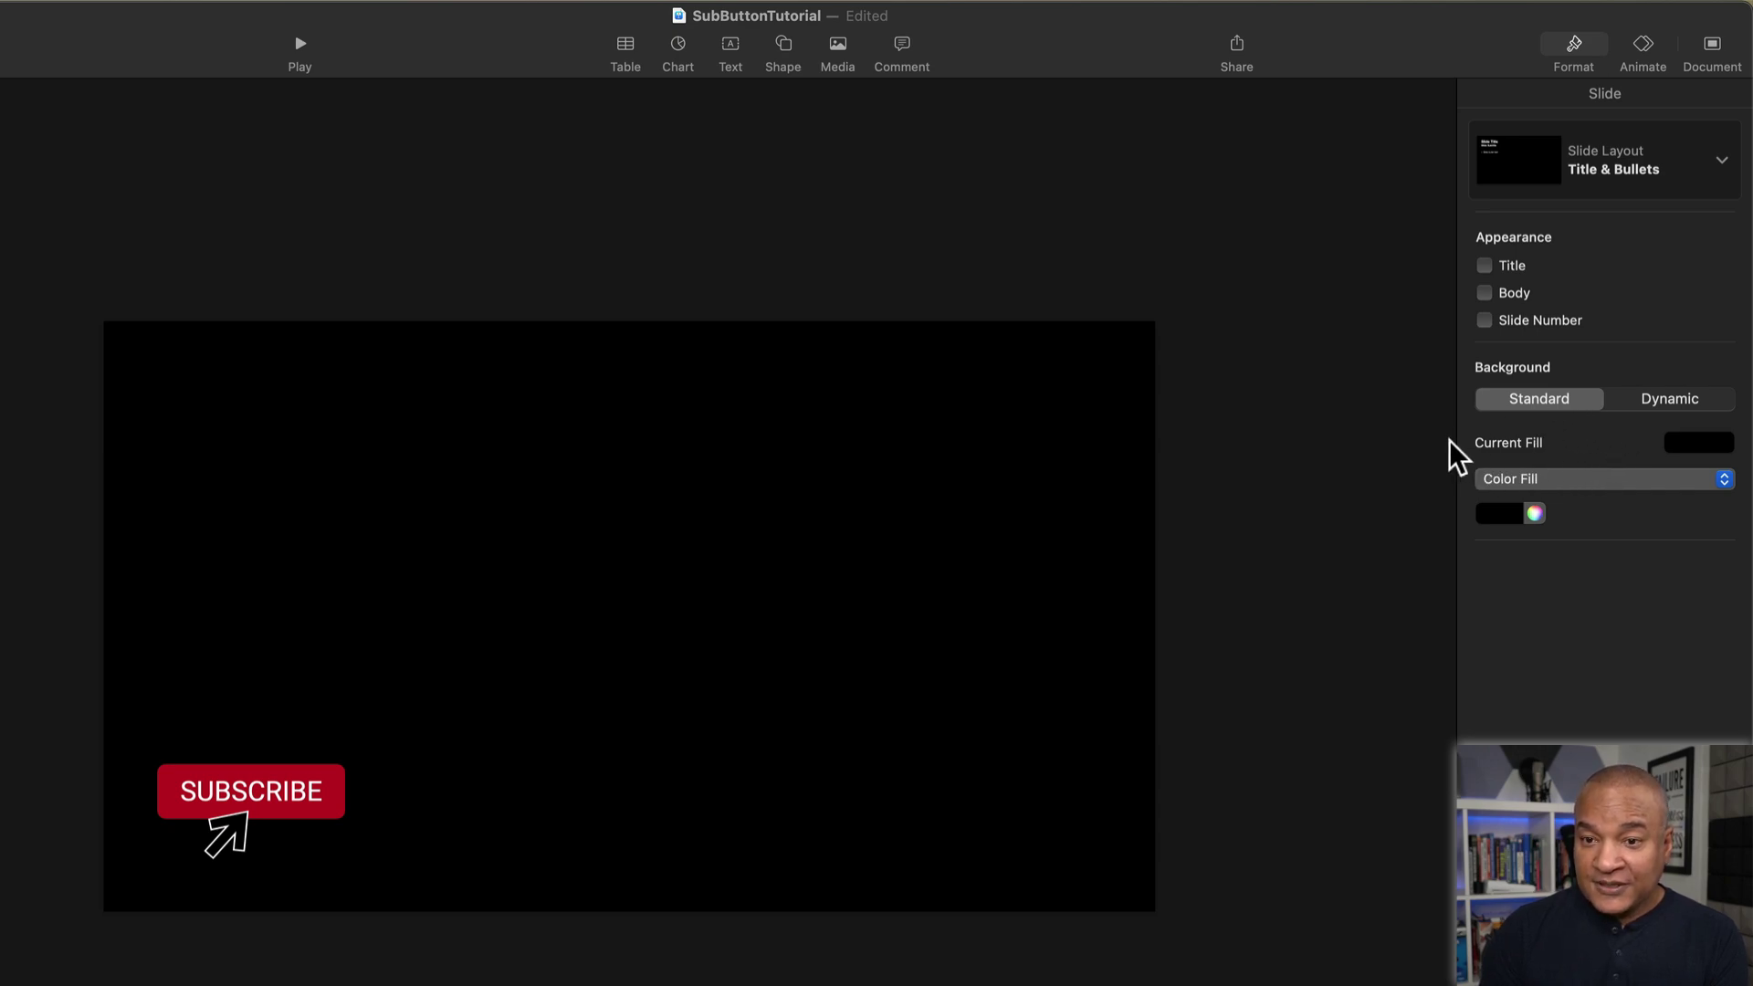
pyautogui.click(1552, 479)
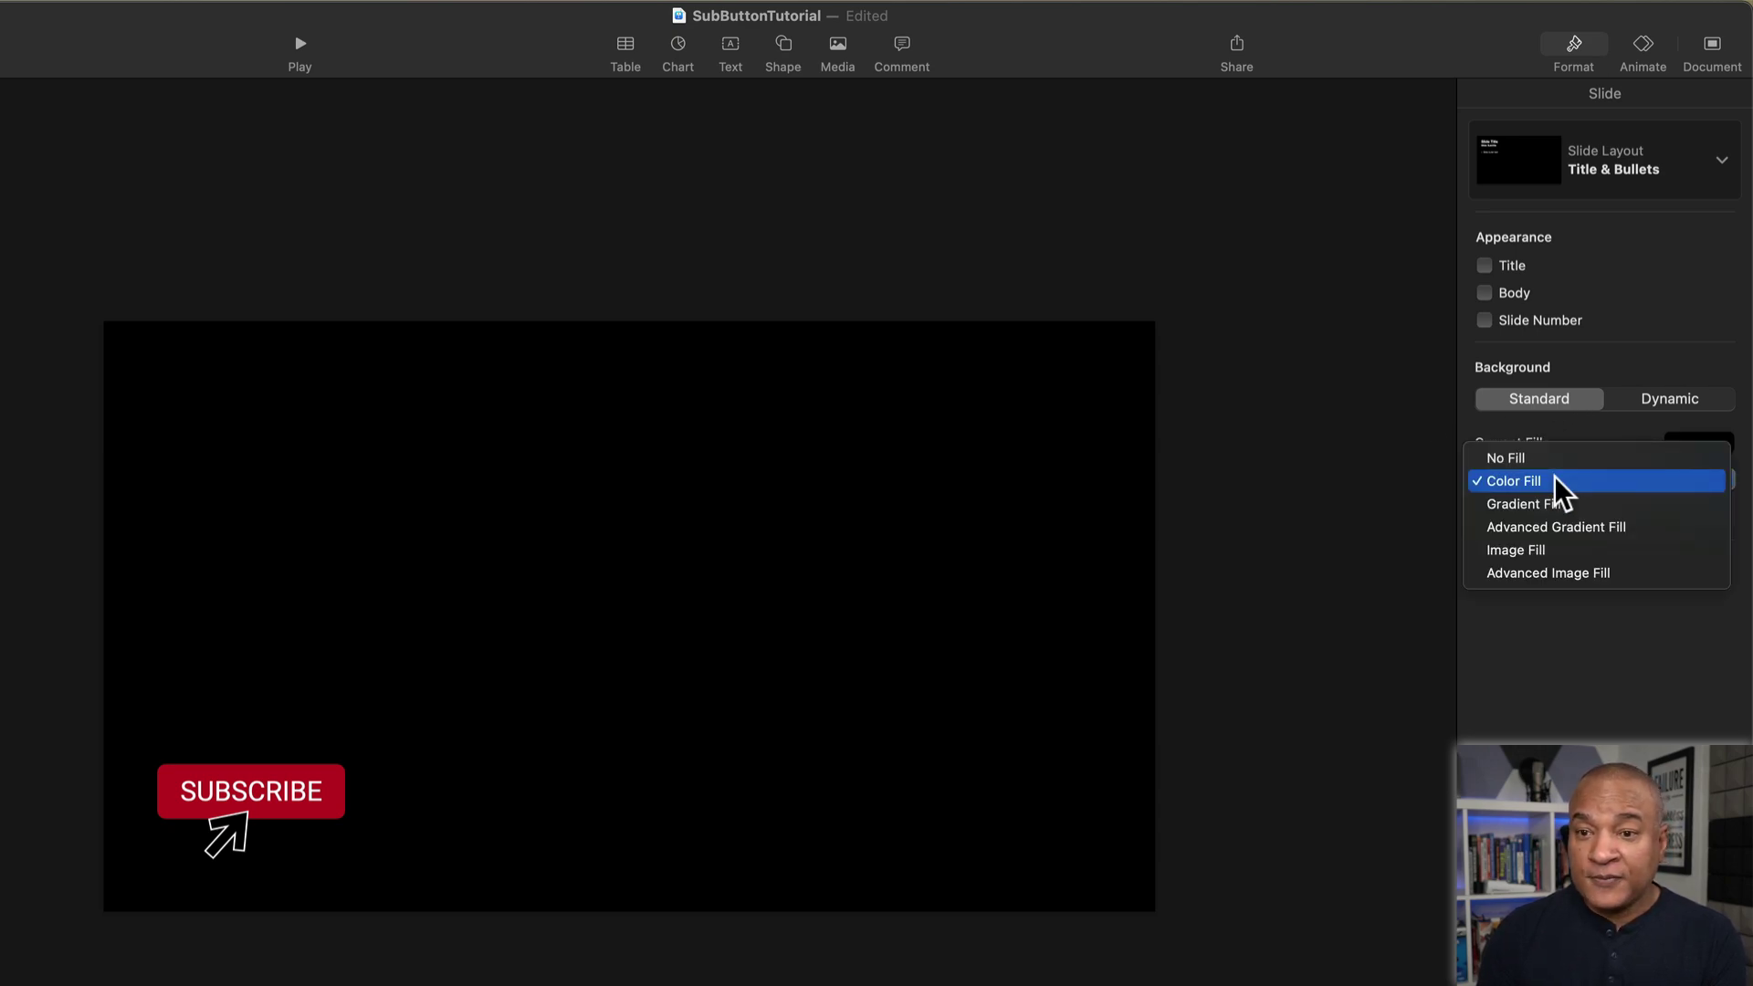
pyautogui.click(1538, 457)
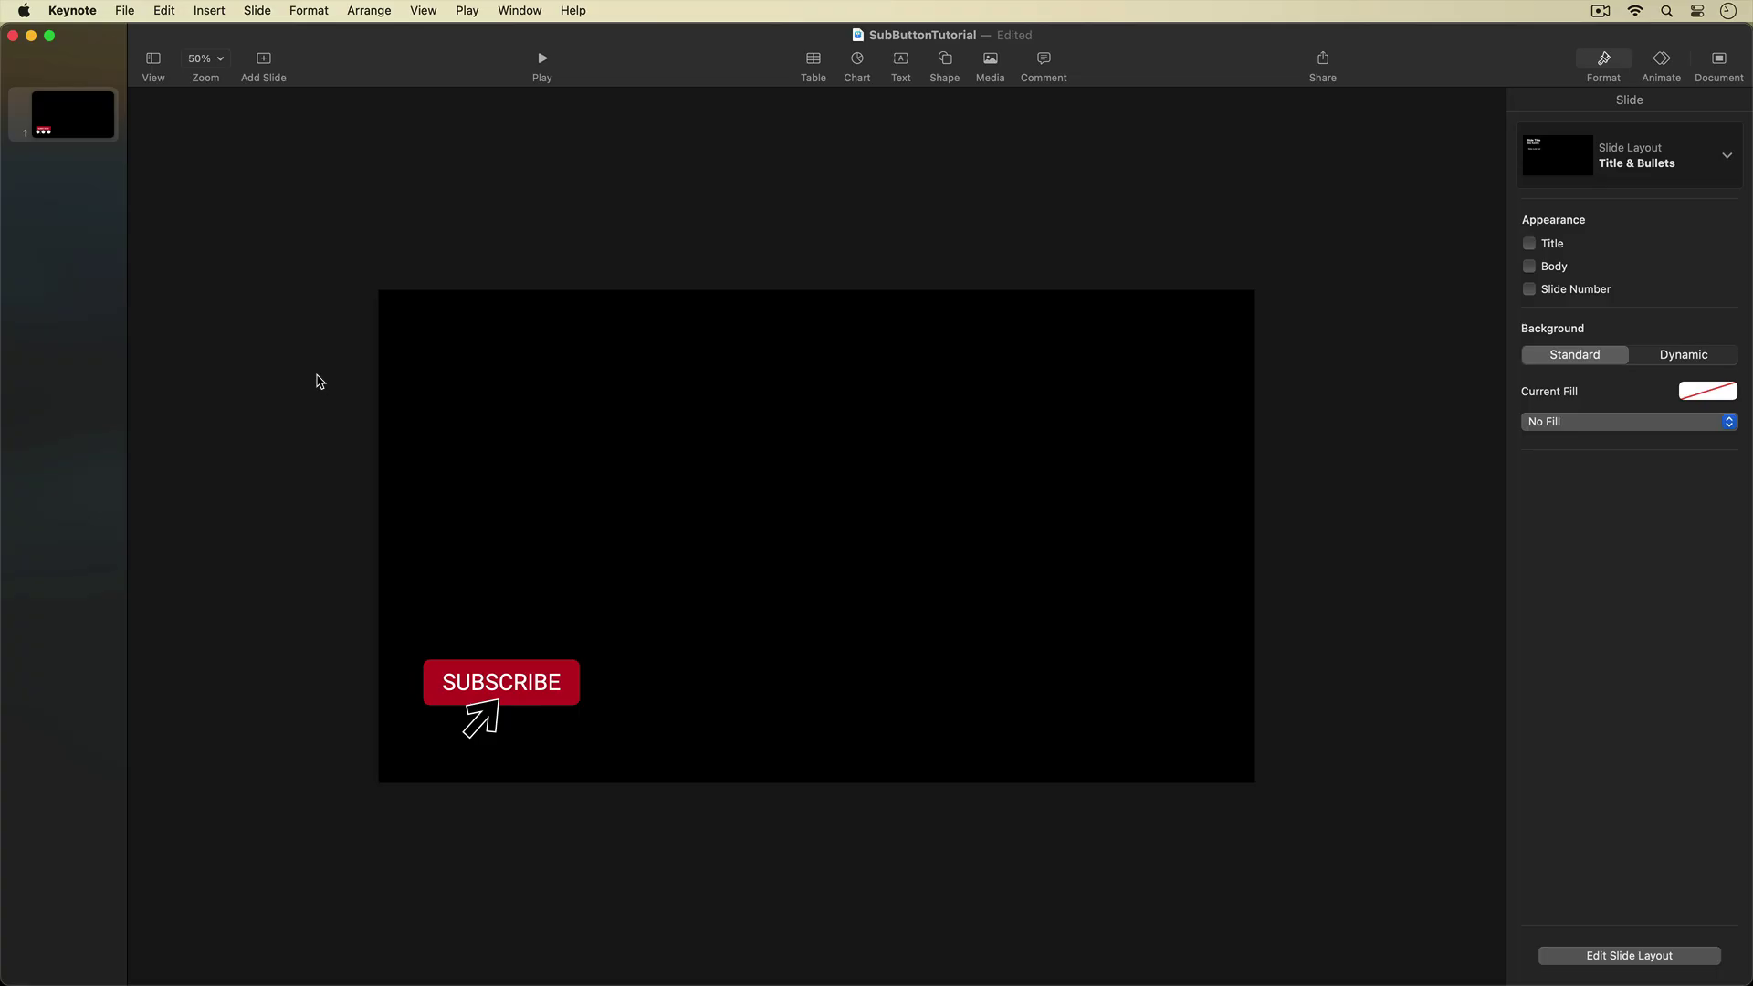
# - Start exporting the presentation as a movie with Self-Playing playback
pyautogui.click(130, 10)
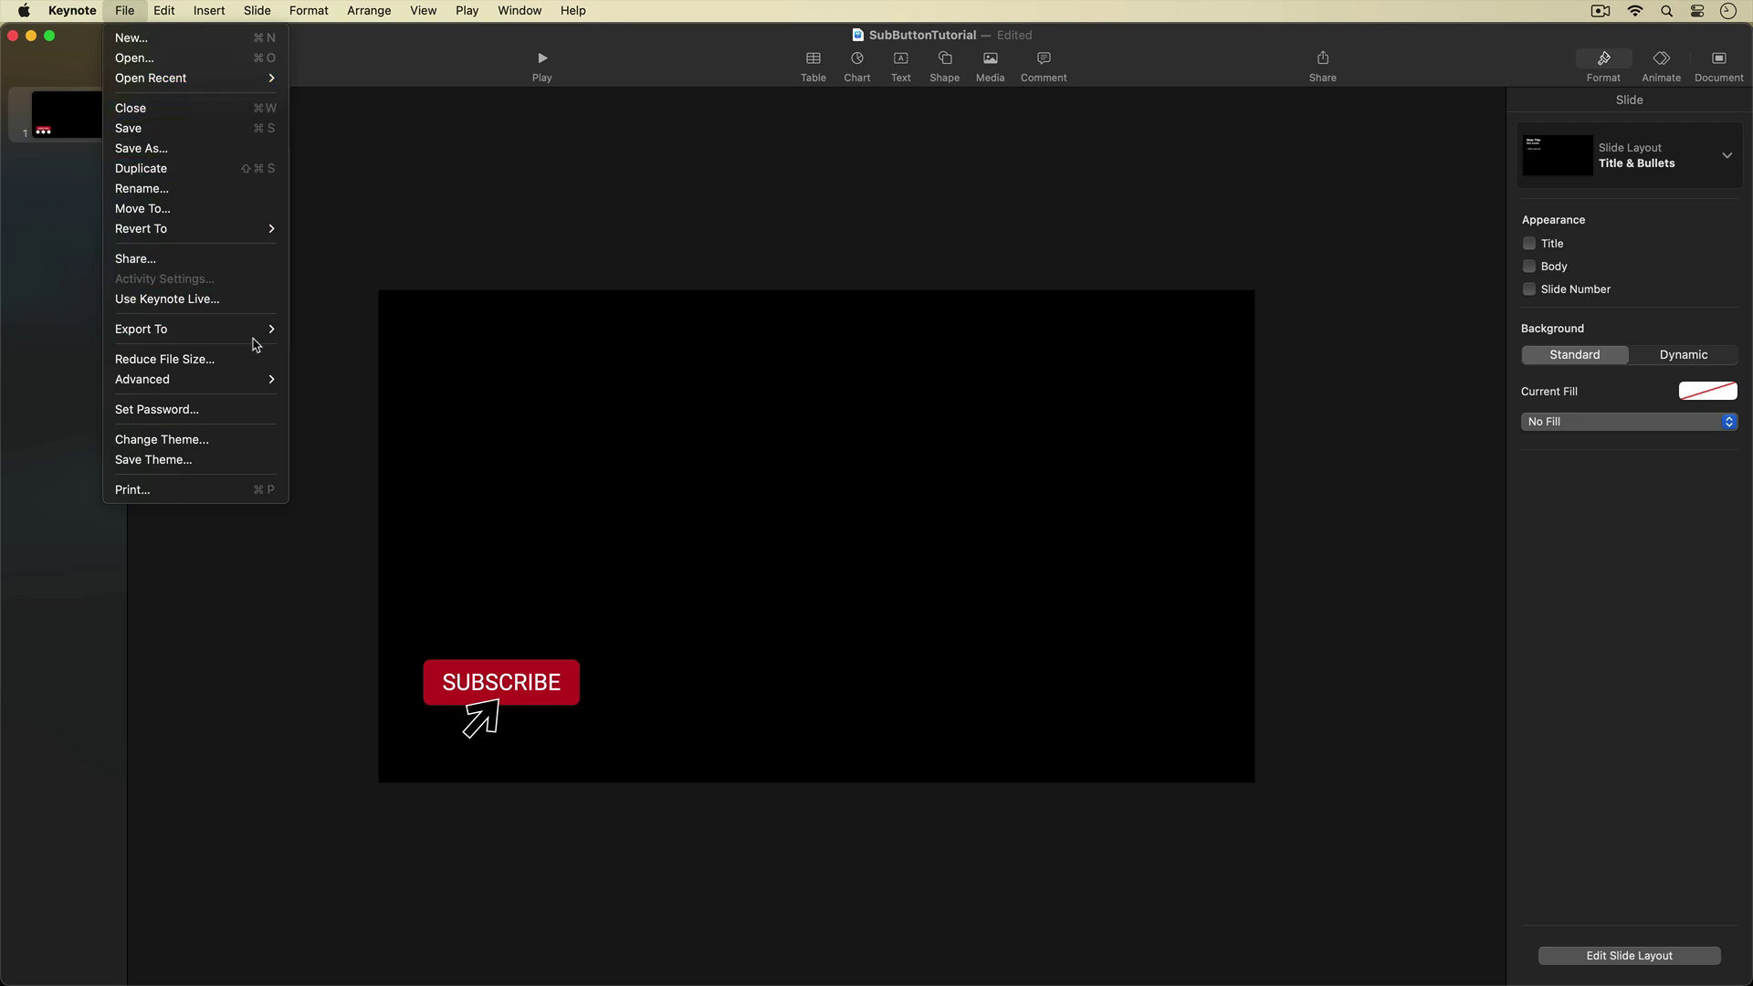
pyautogui.moveTo(255, 335)
pyautogui.click(319, 369)
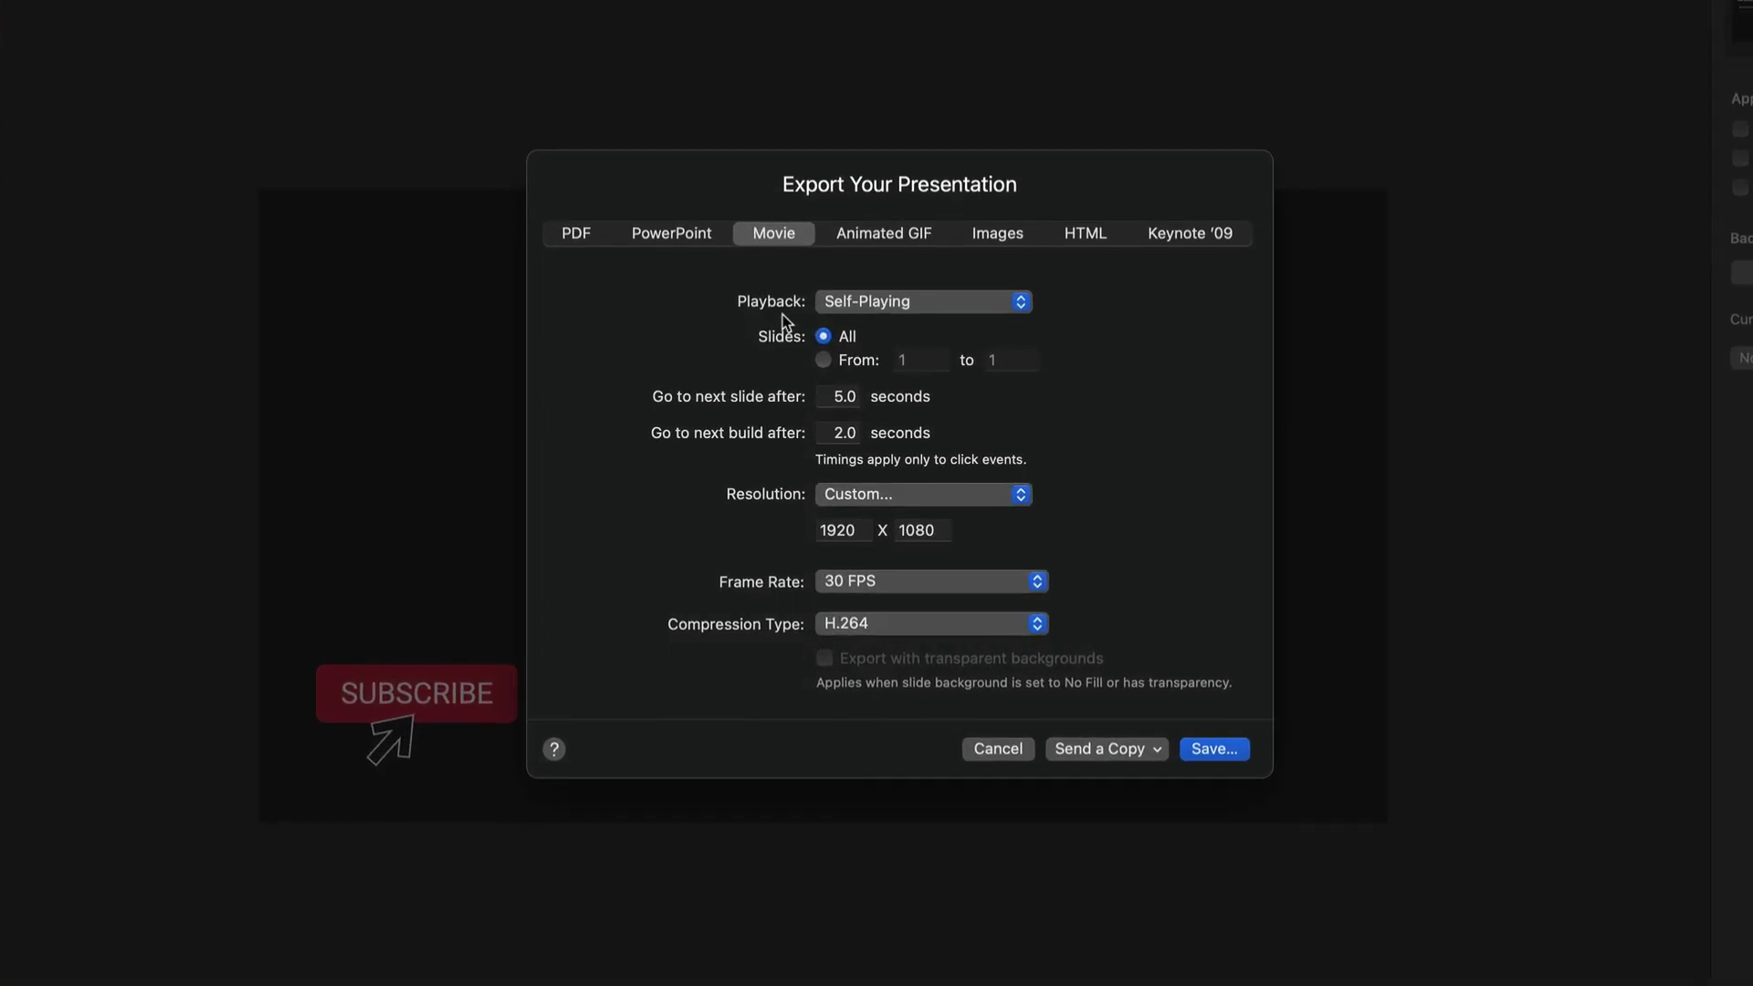
pyautogui.click(930, 304)
pyautogui.click(953, 308)
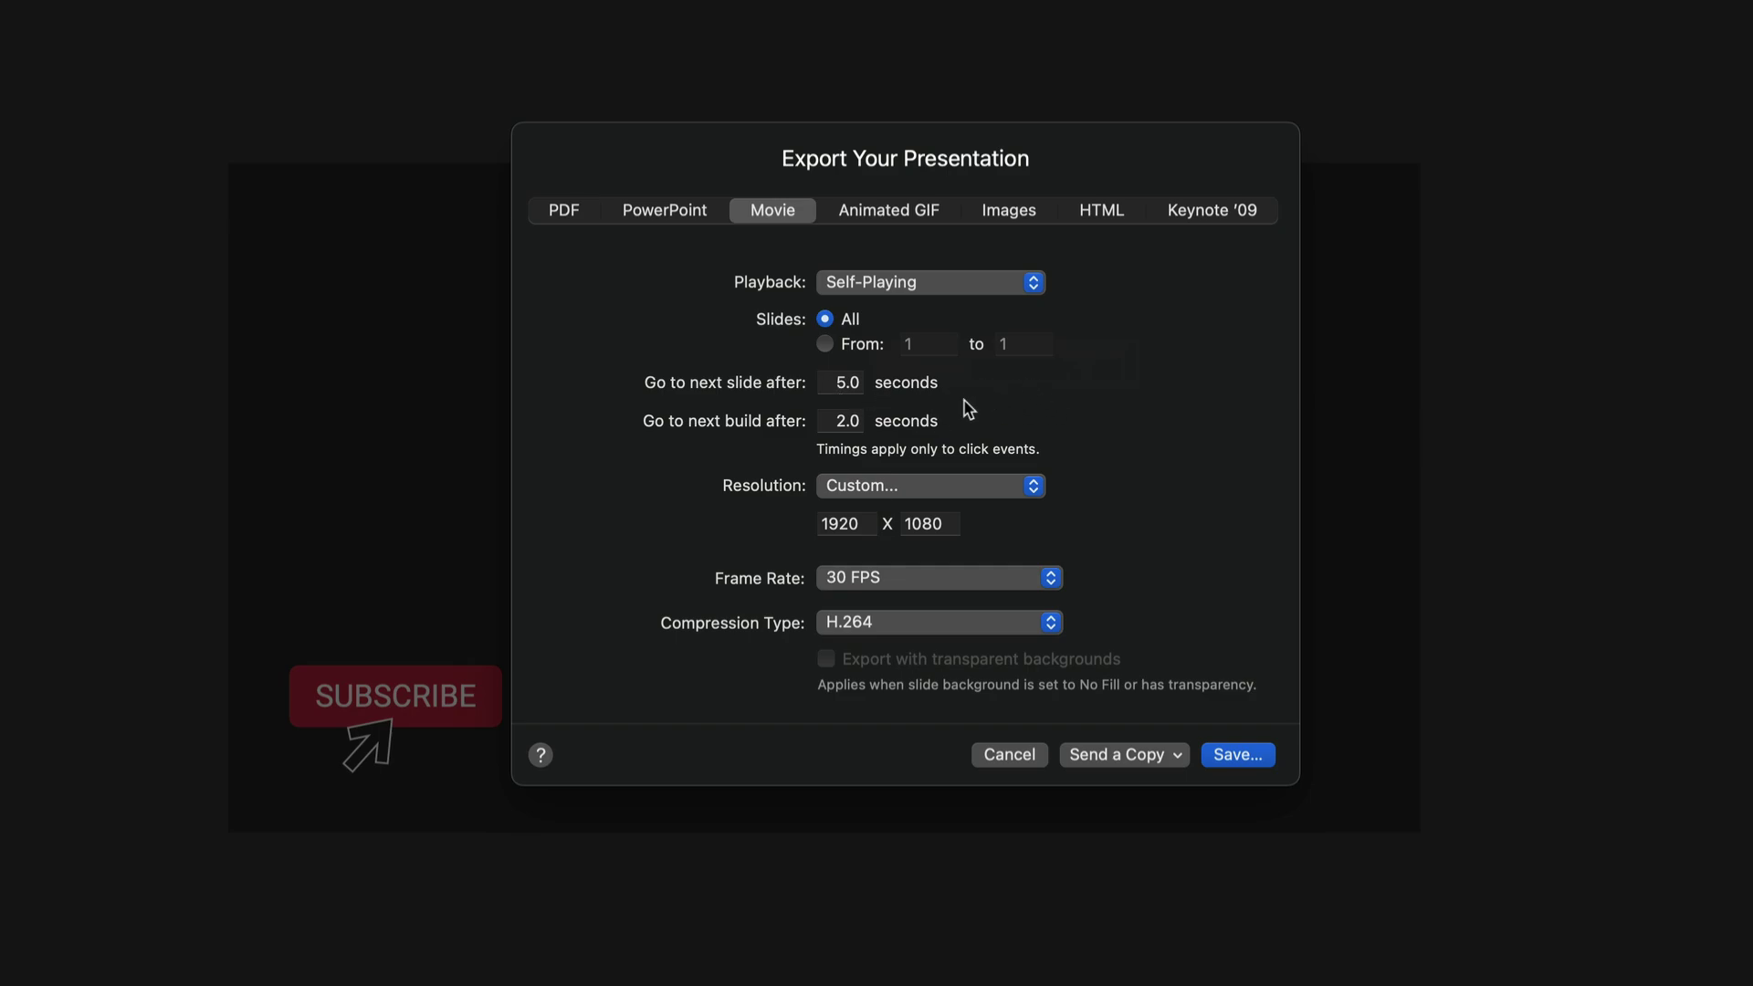
# - Set the movie export to a custom resolution of 3840 x 2160
pyautogui.click(975, 489)
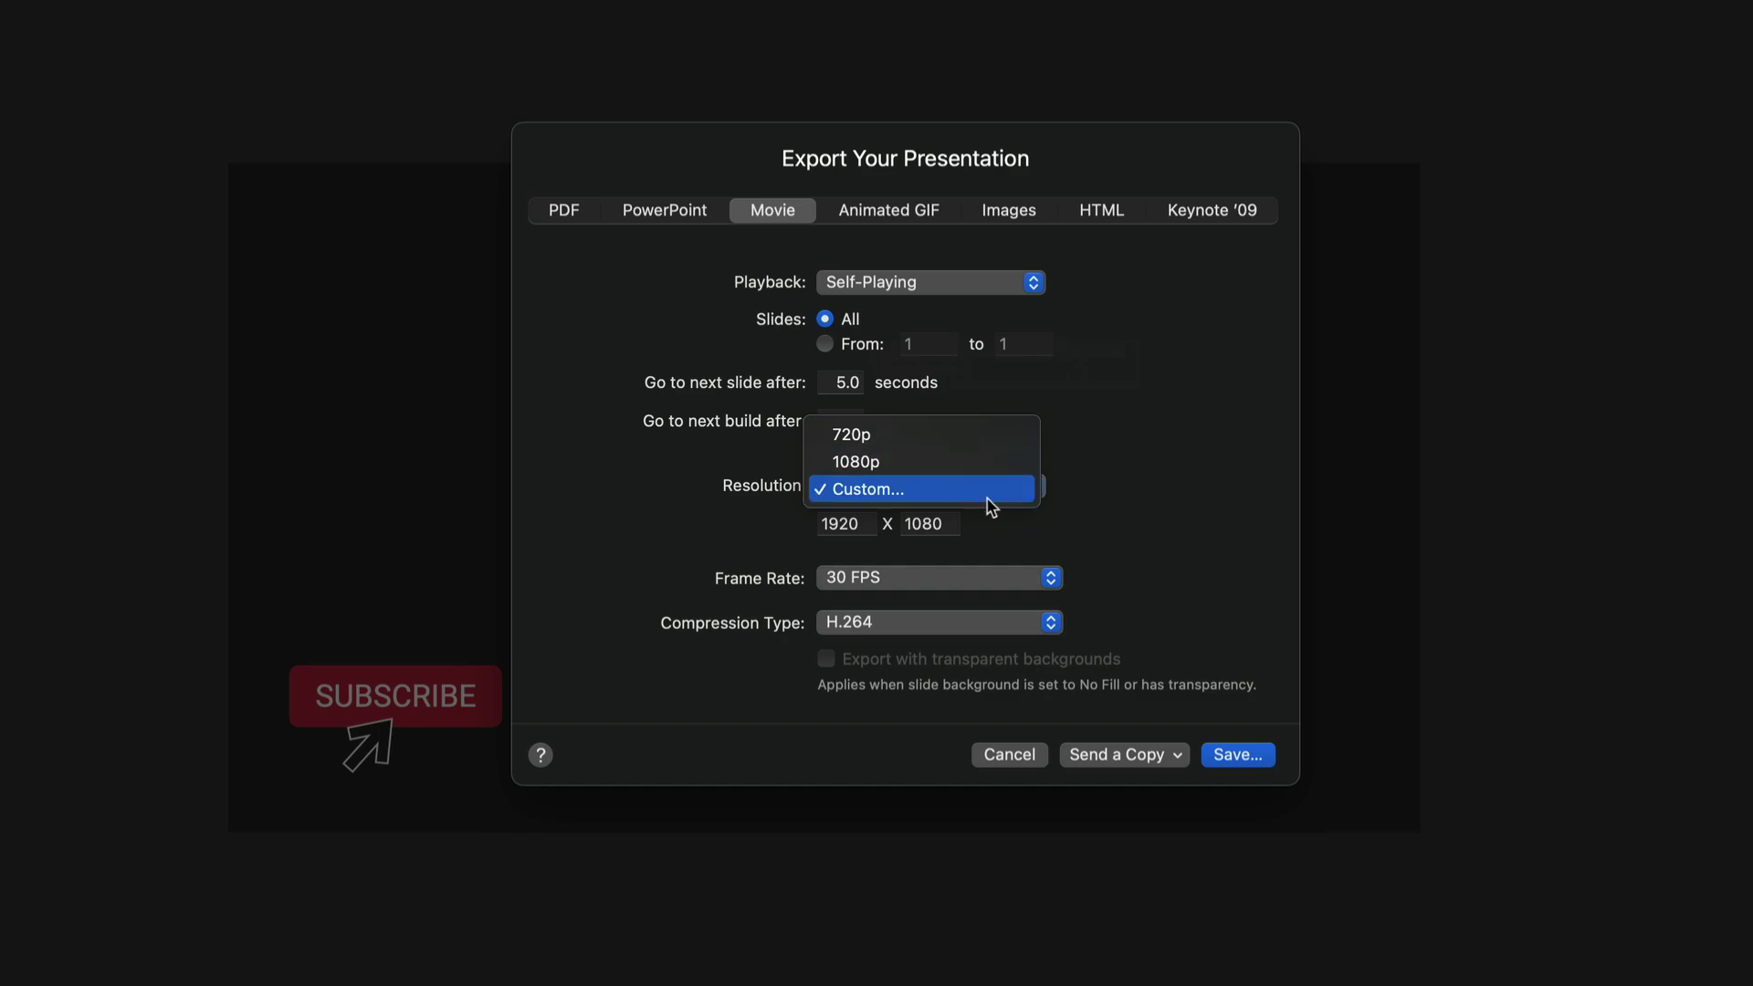
pyautogui.click(928, 491)
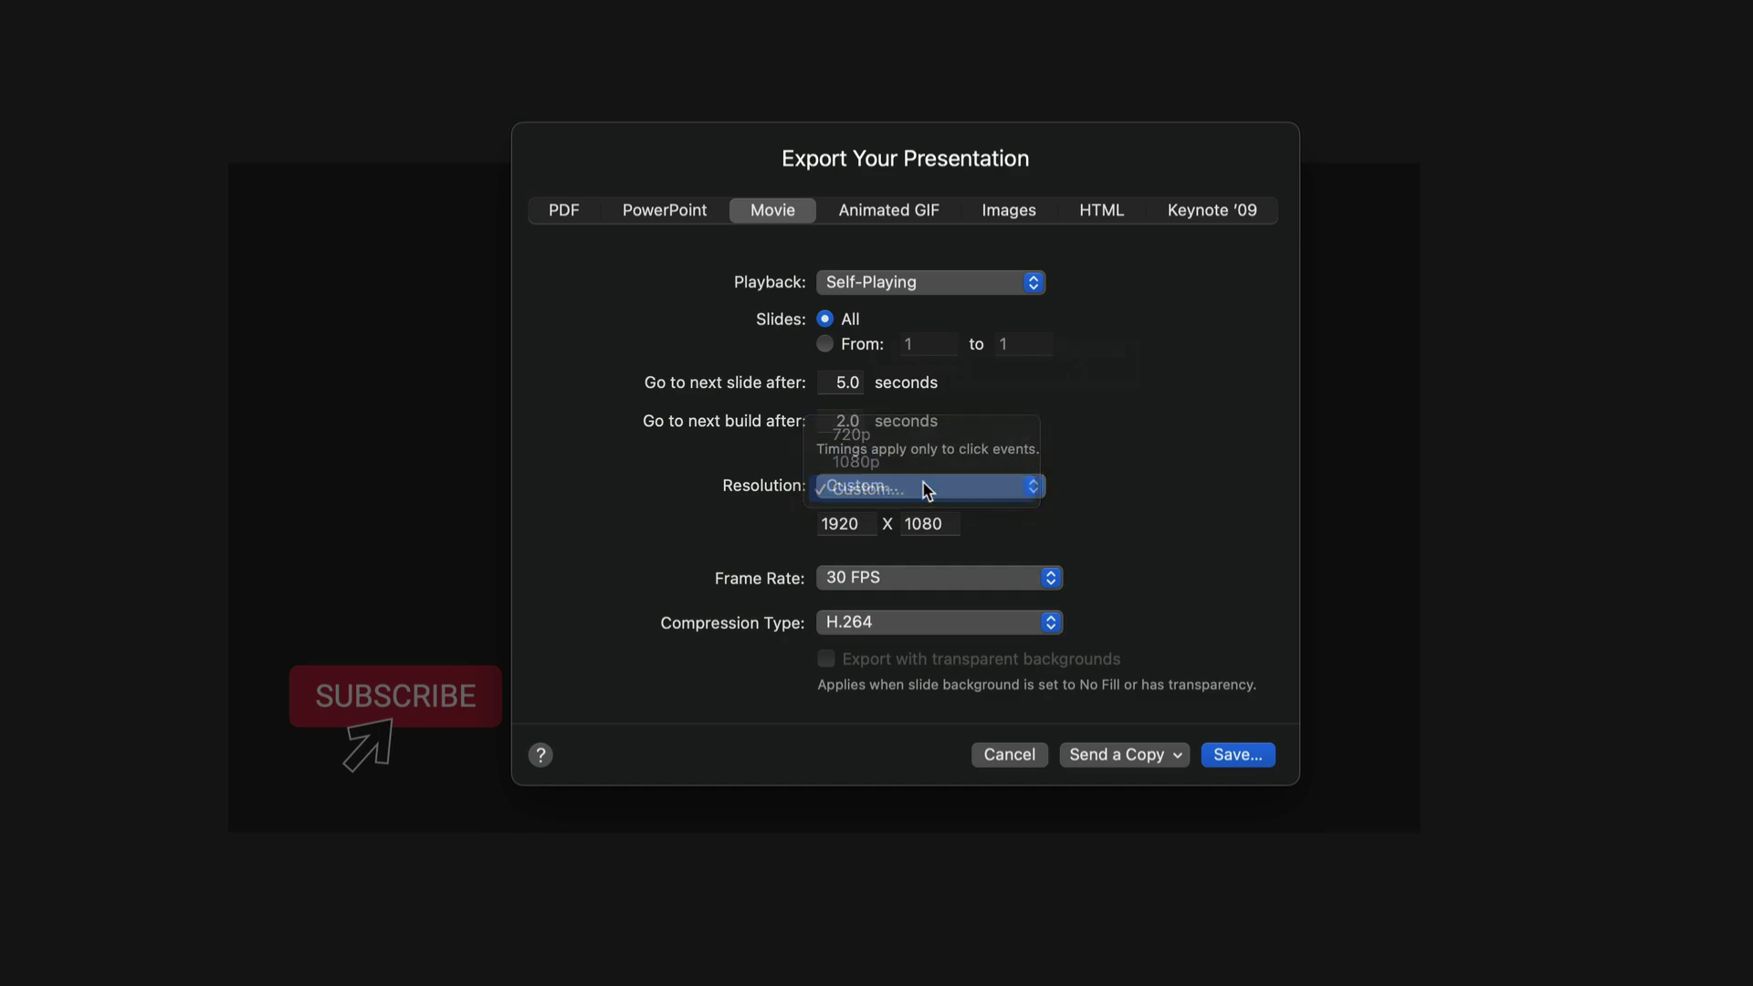
pyautogui.click(843, 525)
pyautogui.doubleClick(843, 525)
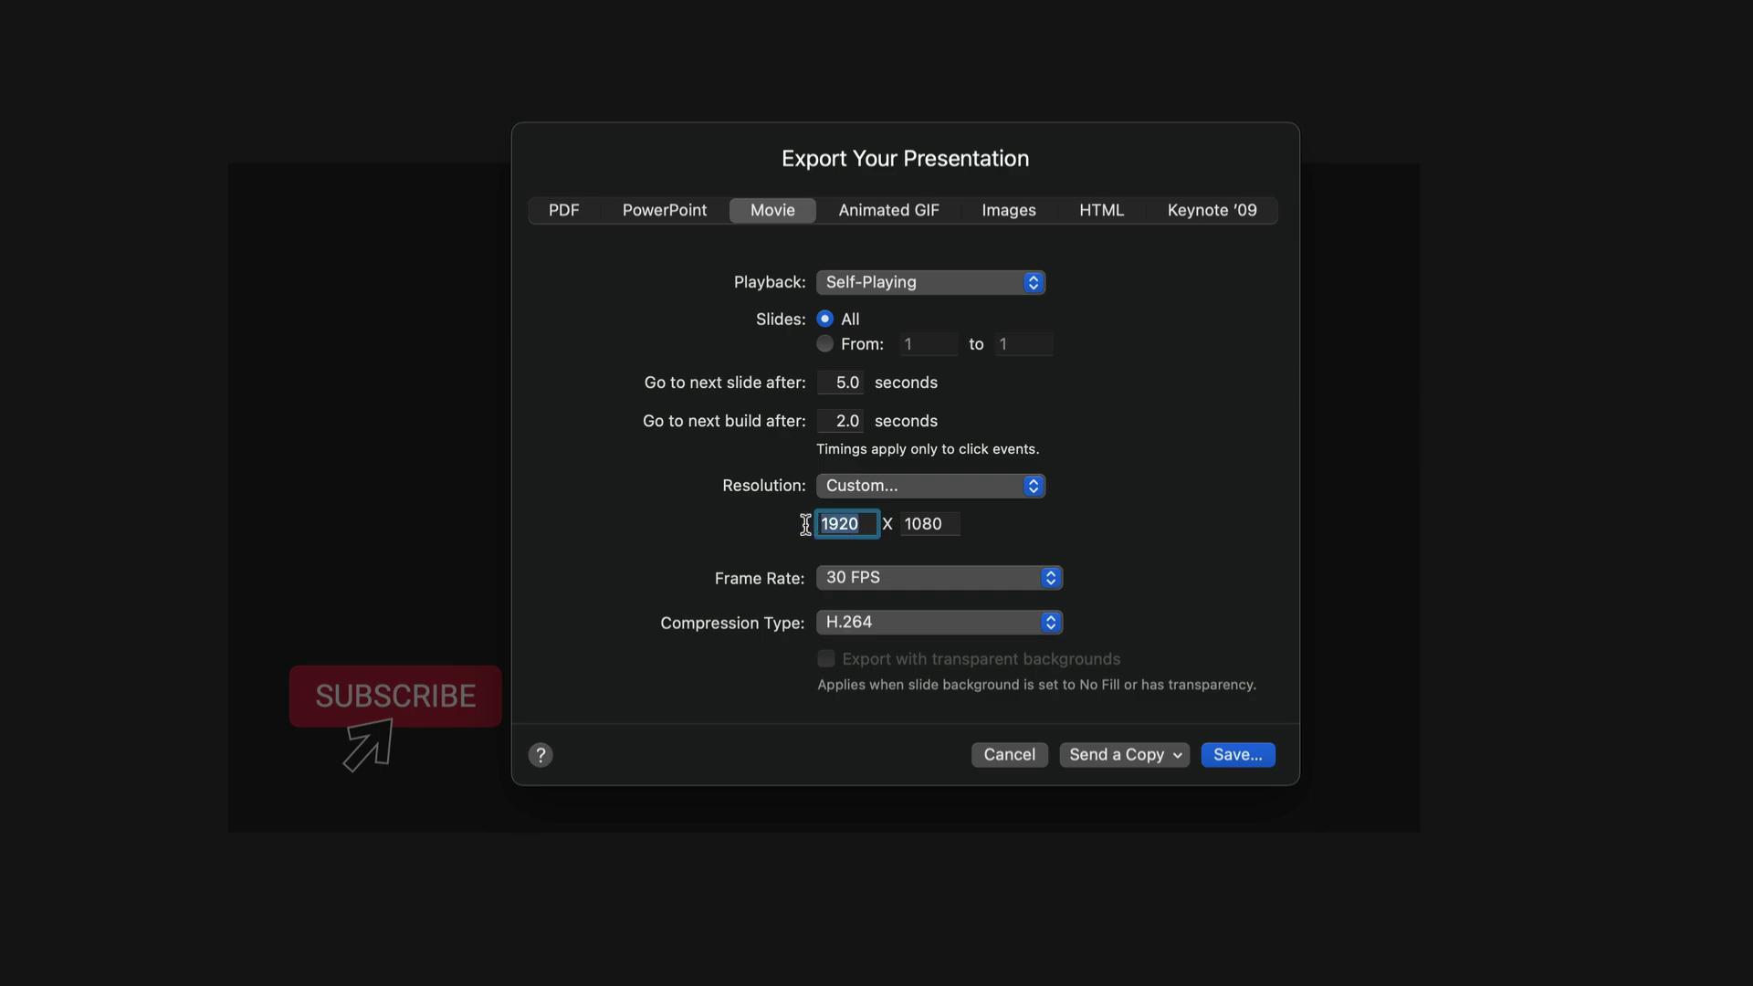
pyautogui.write('3840')
pyautogui.press('Tab')
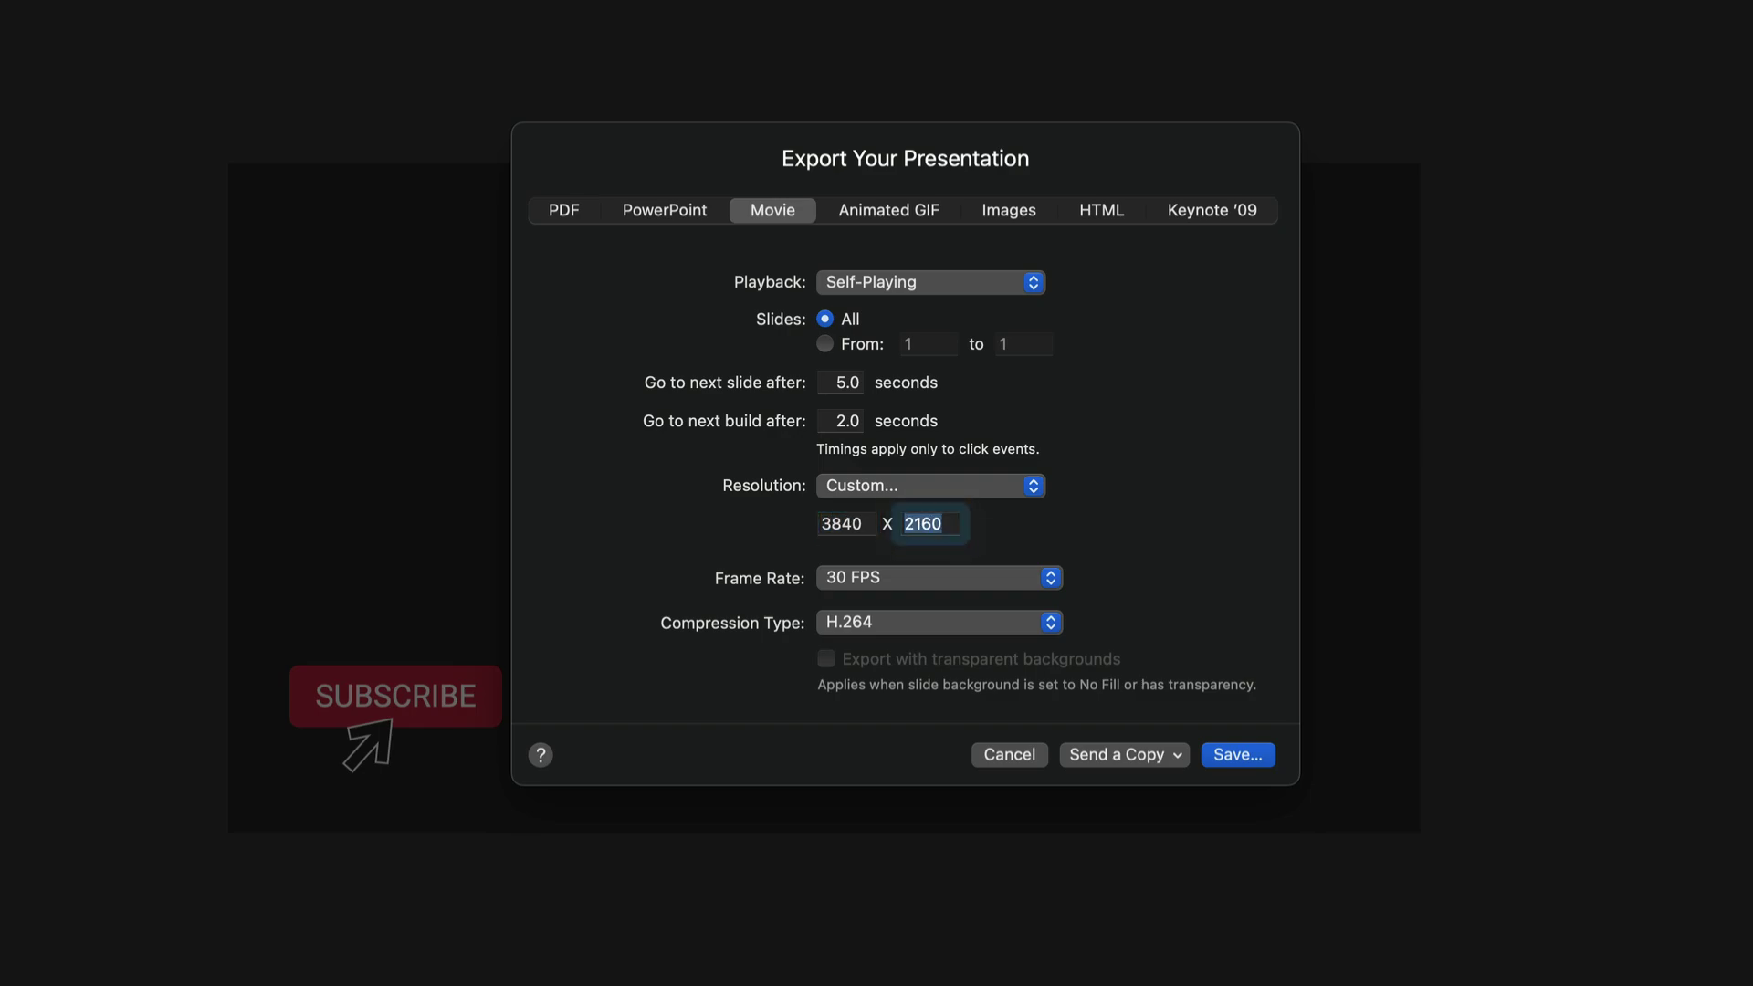
pyautogui.write('21')
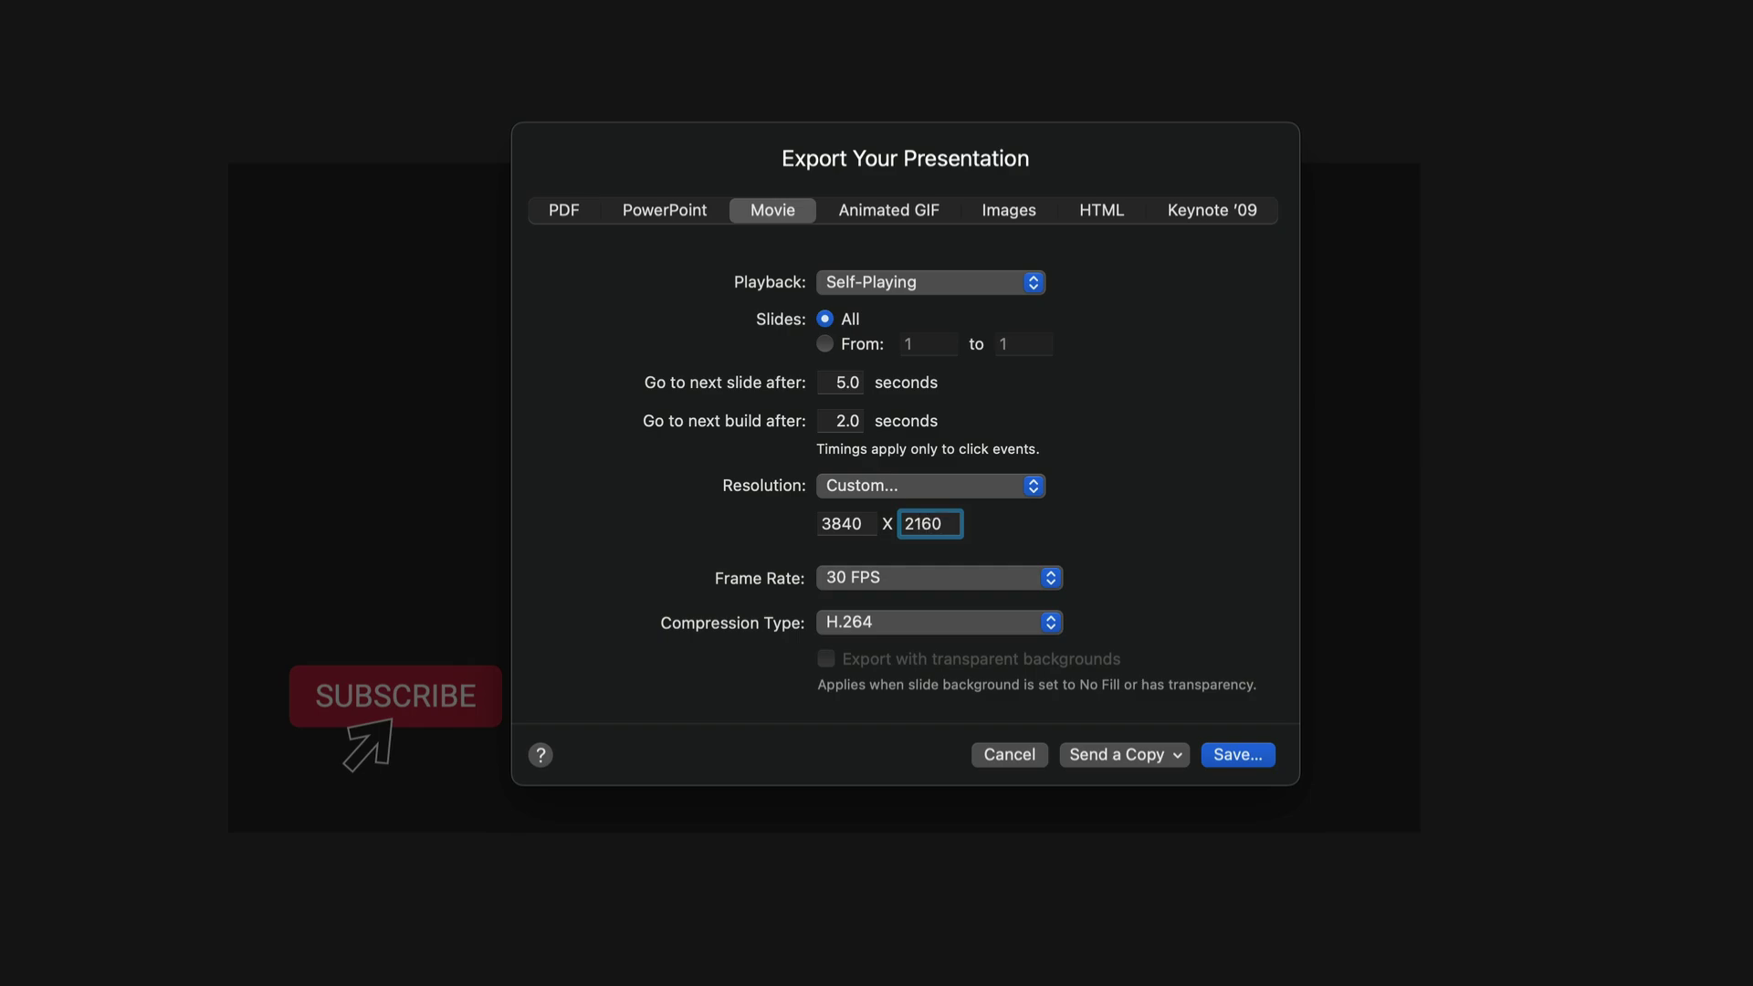
pyautogui.press('Tab')
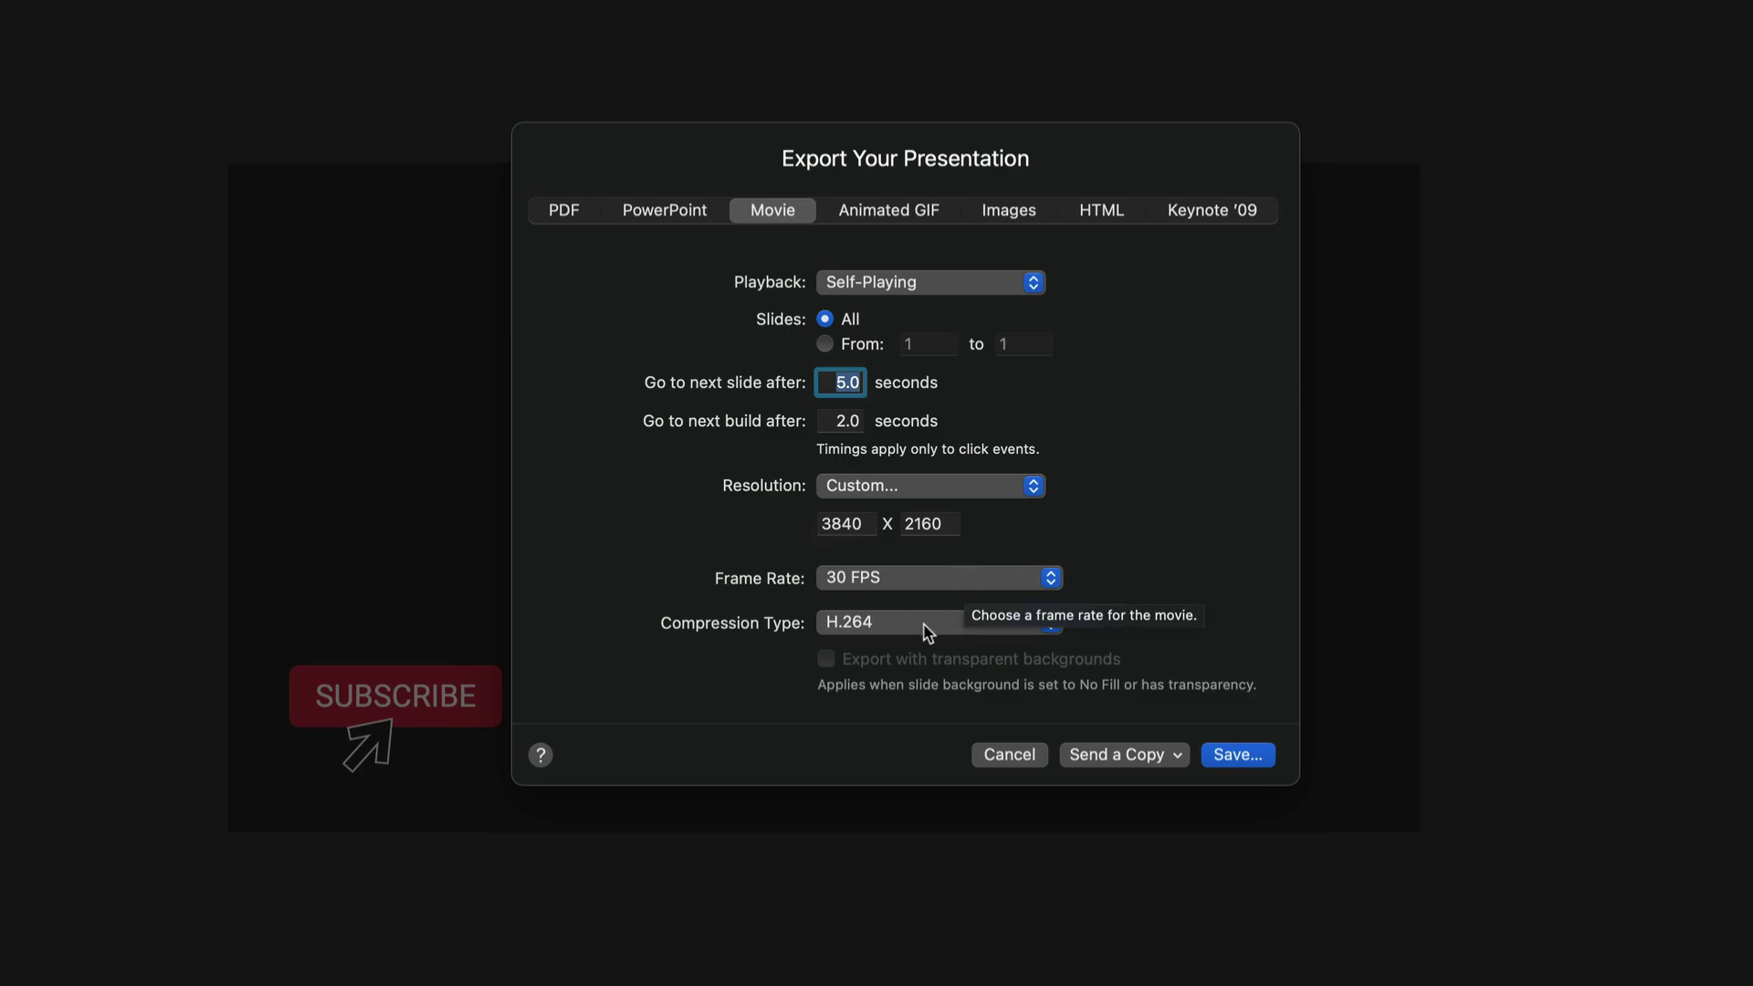
# - Choose Apple ProRes 4444 compression with transparent backgrounds and export the movie as SubButtonTutorial into the KeynoteSubscribeButton folder
pyautogui.click(1057, 625)
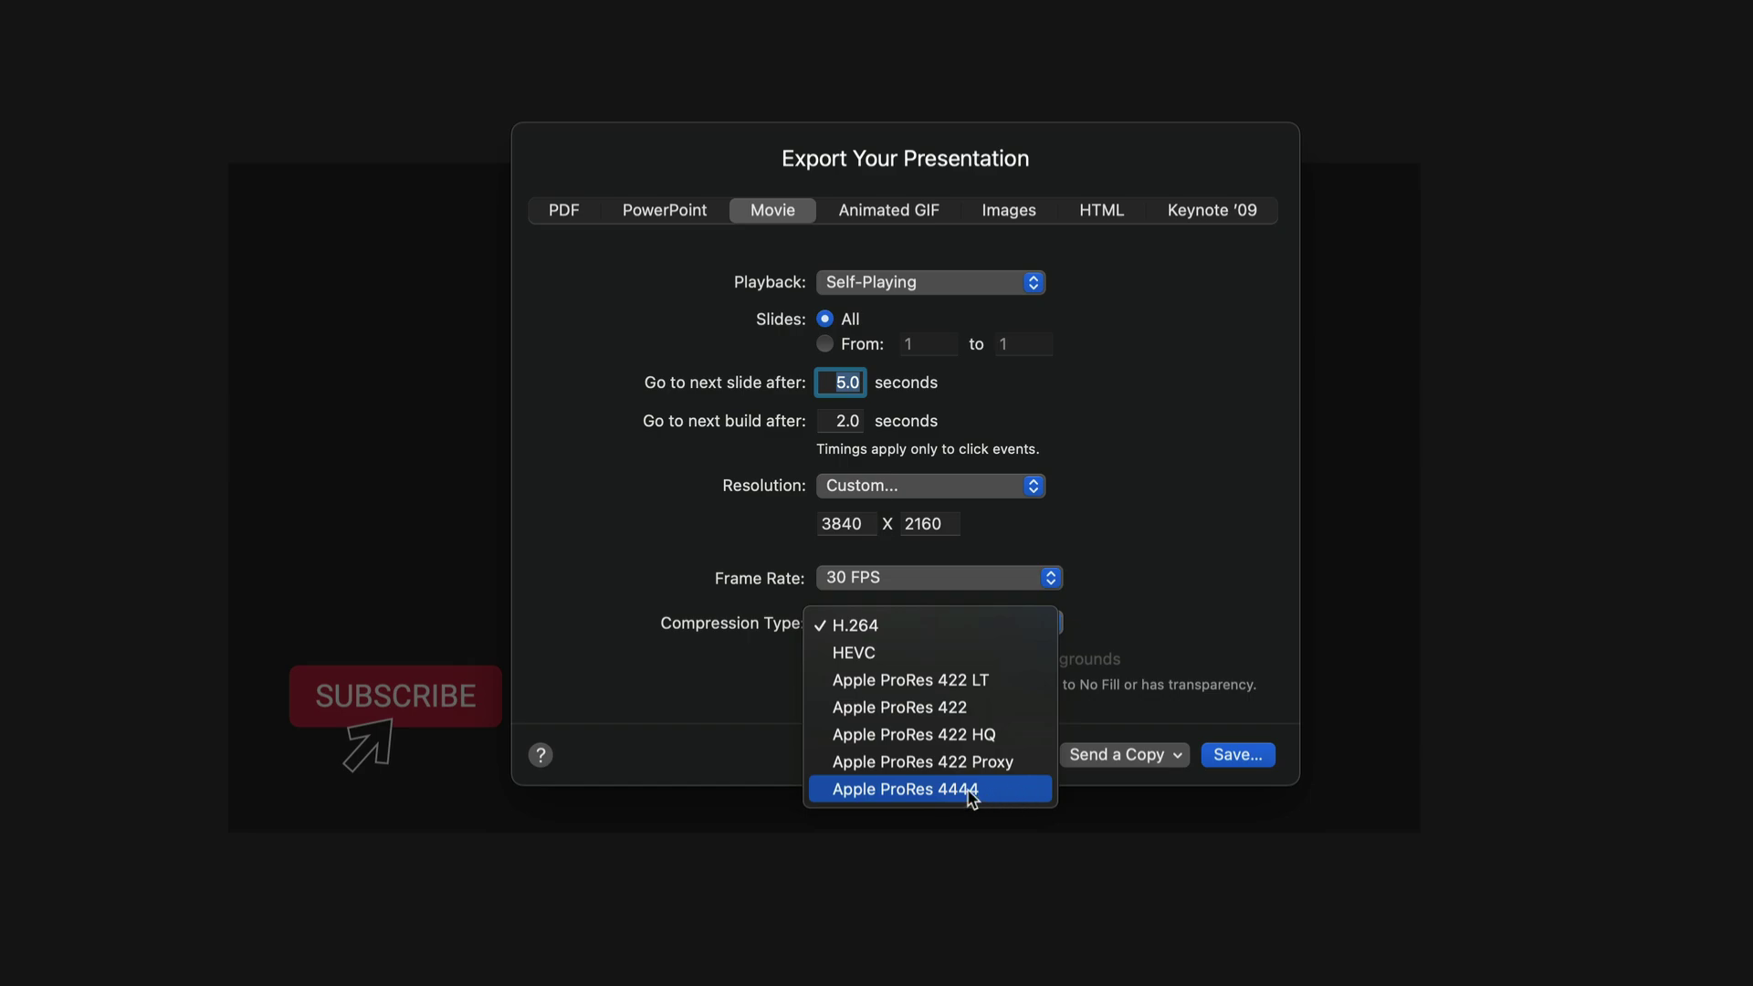
pyautogui.click(971, 791)
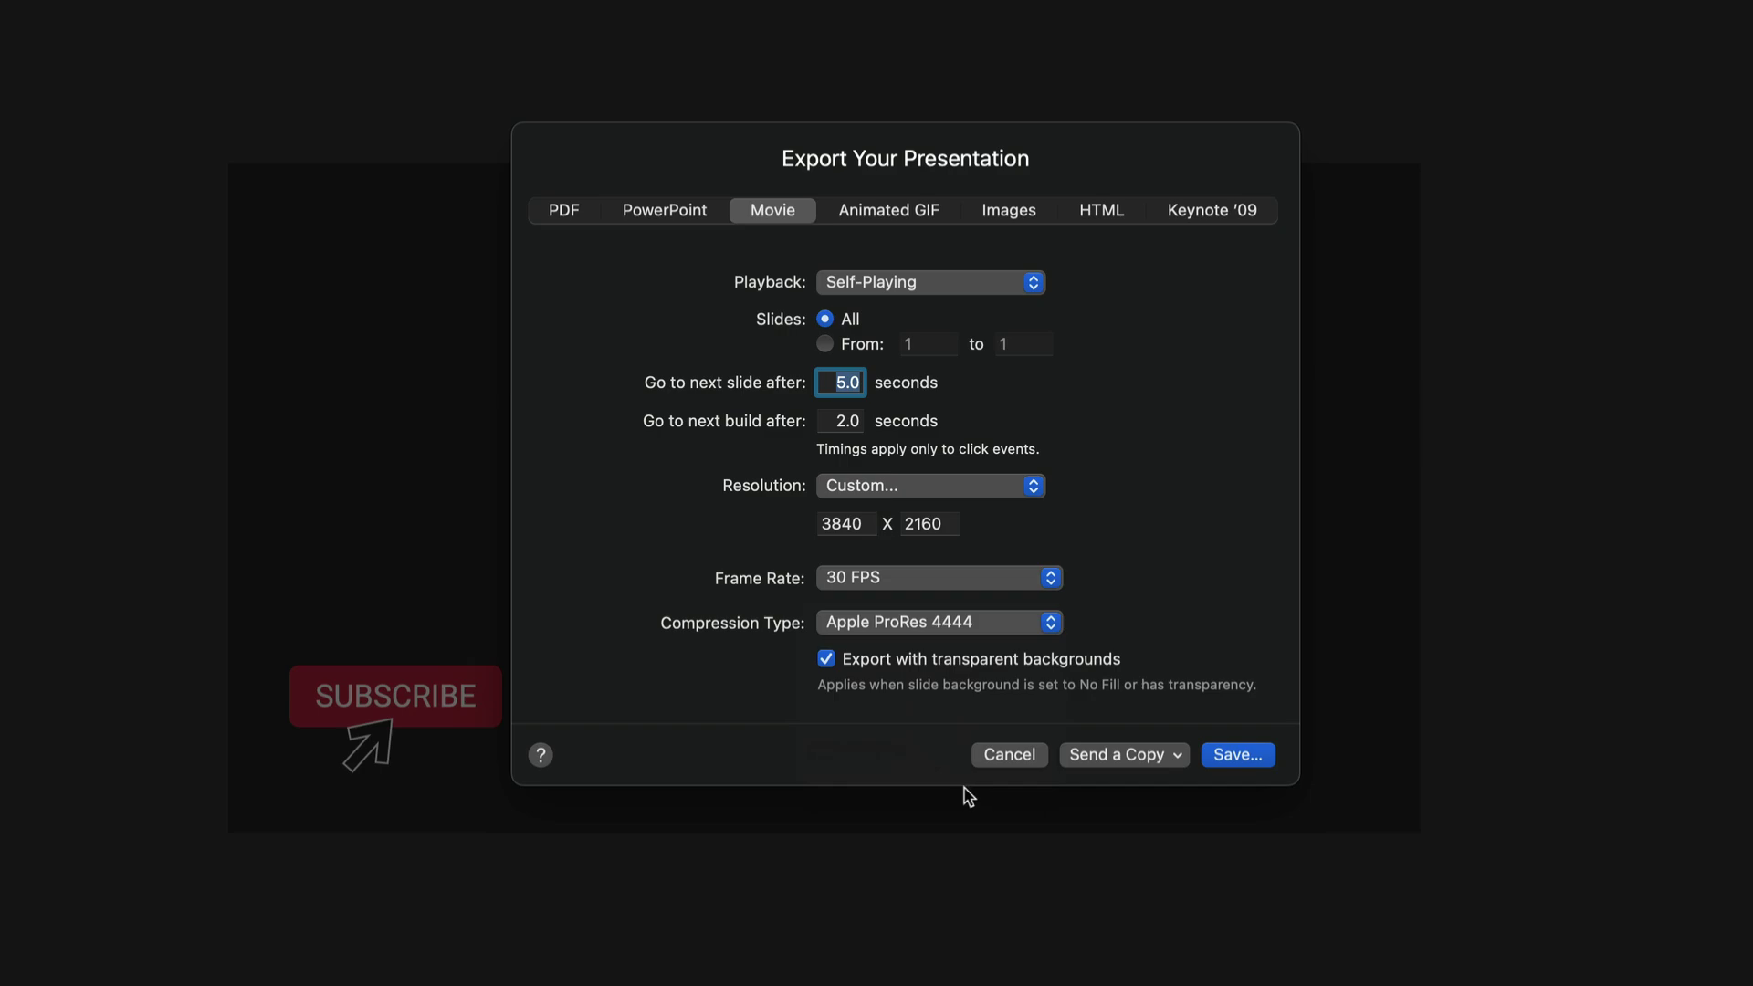
pyautogui.click(825, 659)
pyautogui.click(1234, 756)
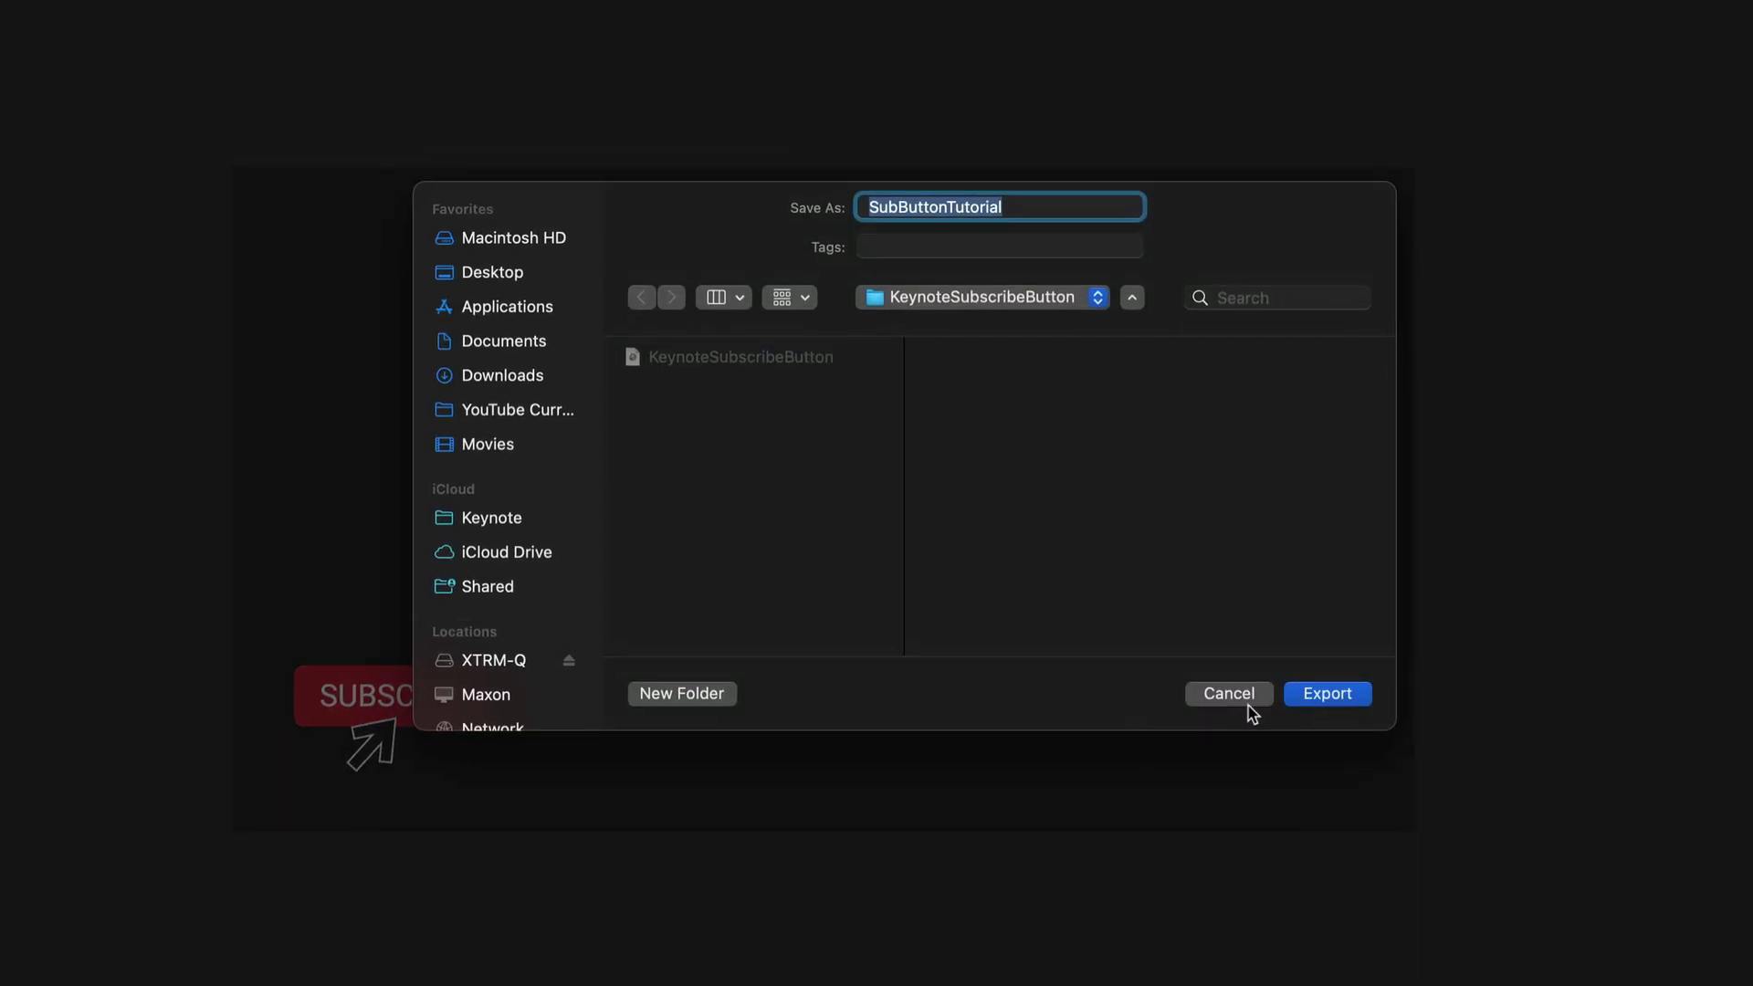
pyautogui.click(1269, 689)
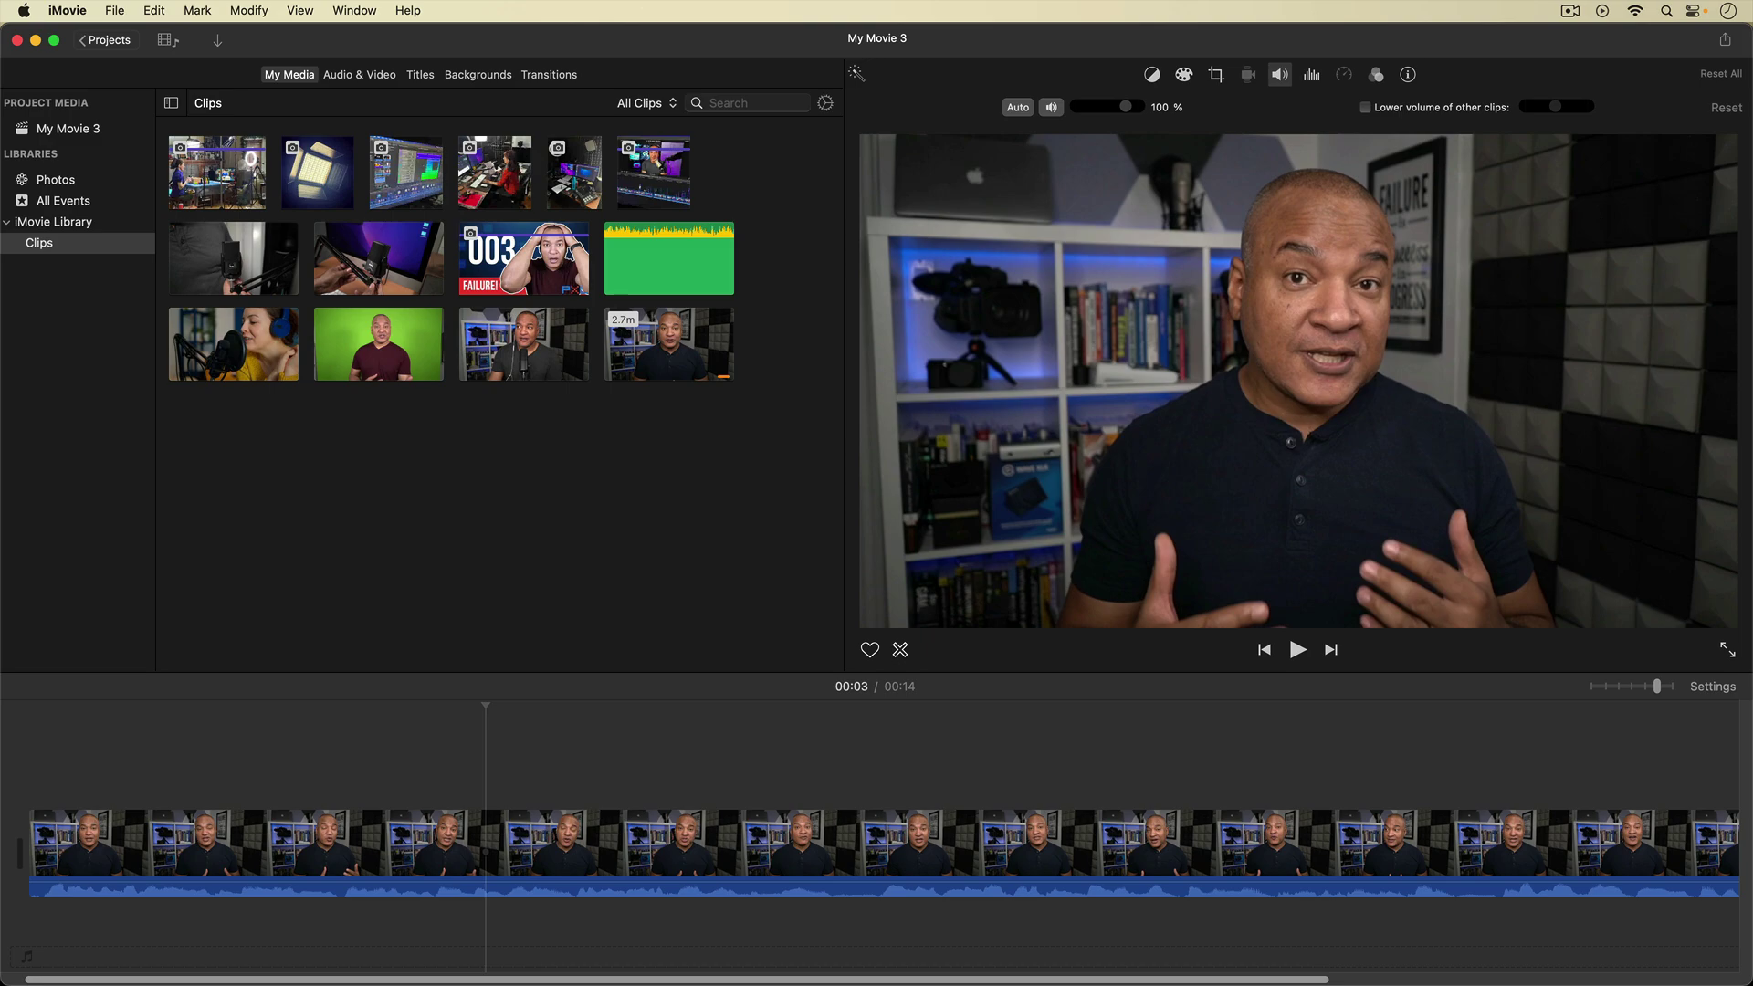
# - In iMovie, place the exported button movie above the main clip at about 00:03 and play the timeline from just before it
pyautogui.moveTo(1748, 365); pyautogui.dragTo(478, 735)
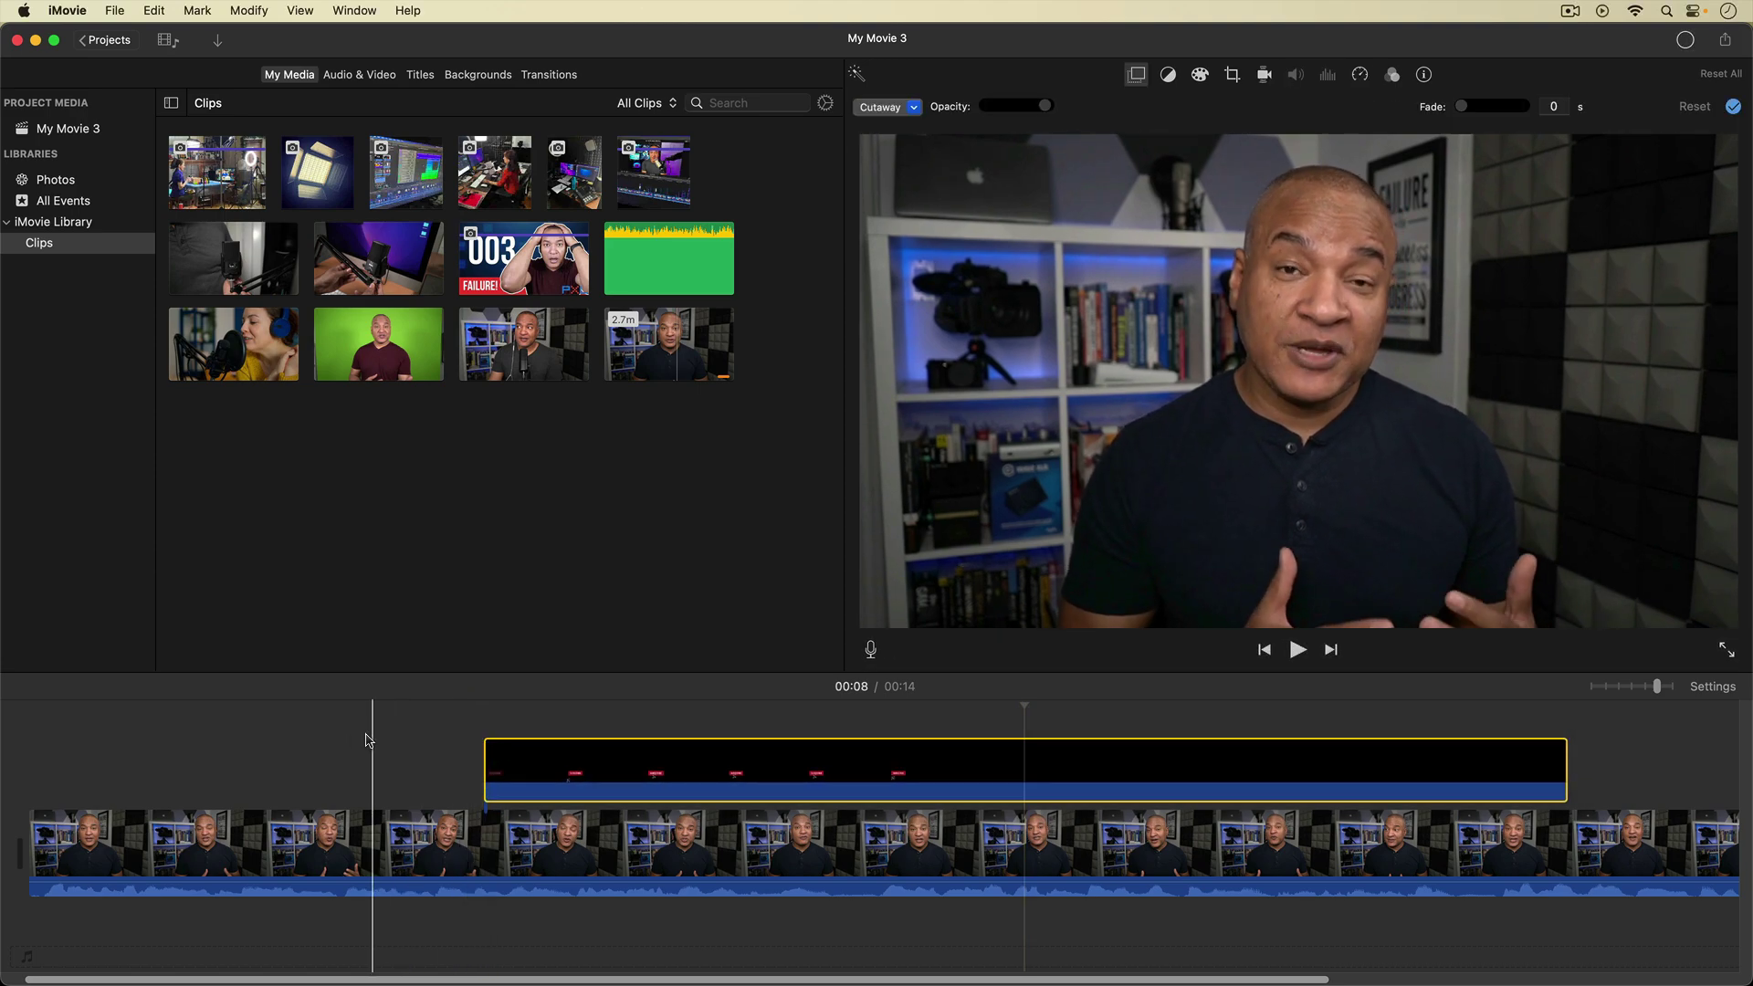
pyautogui.press('space')
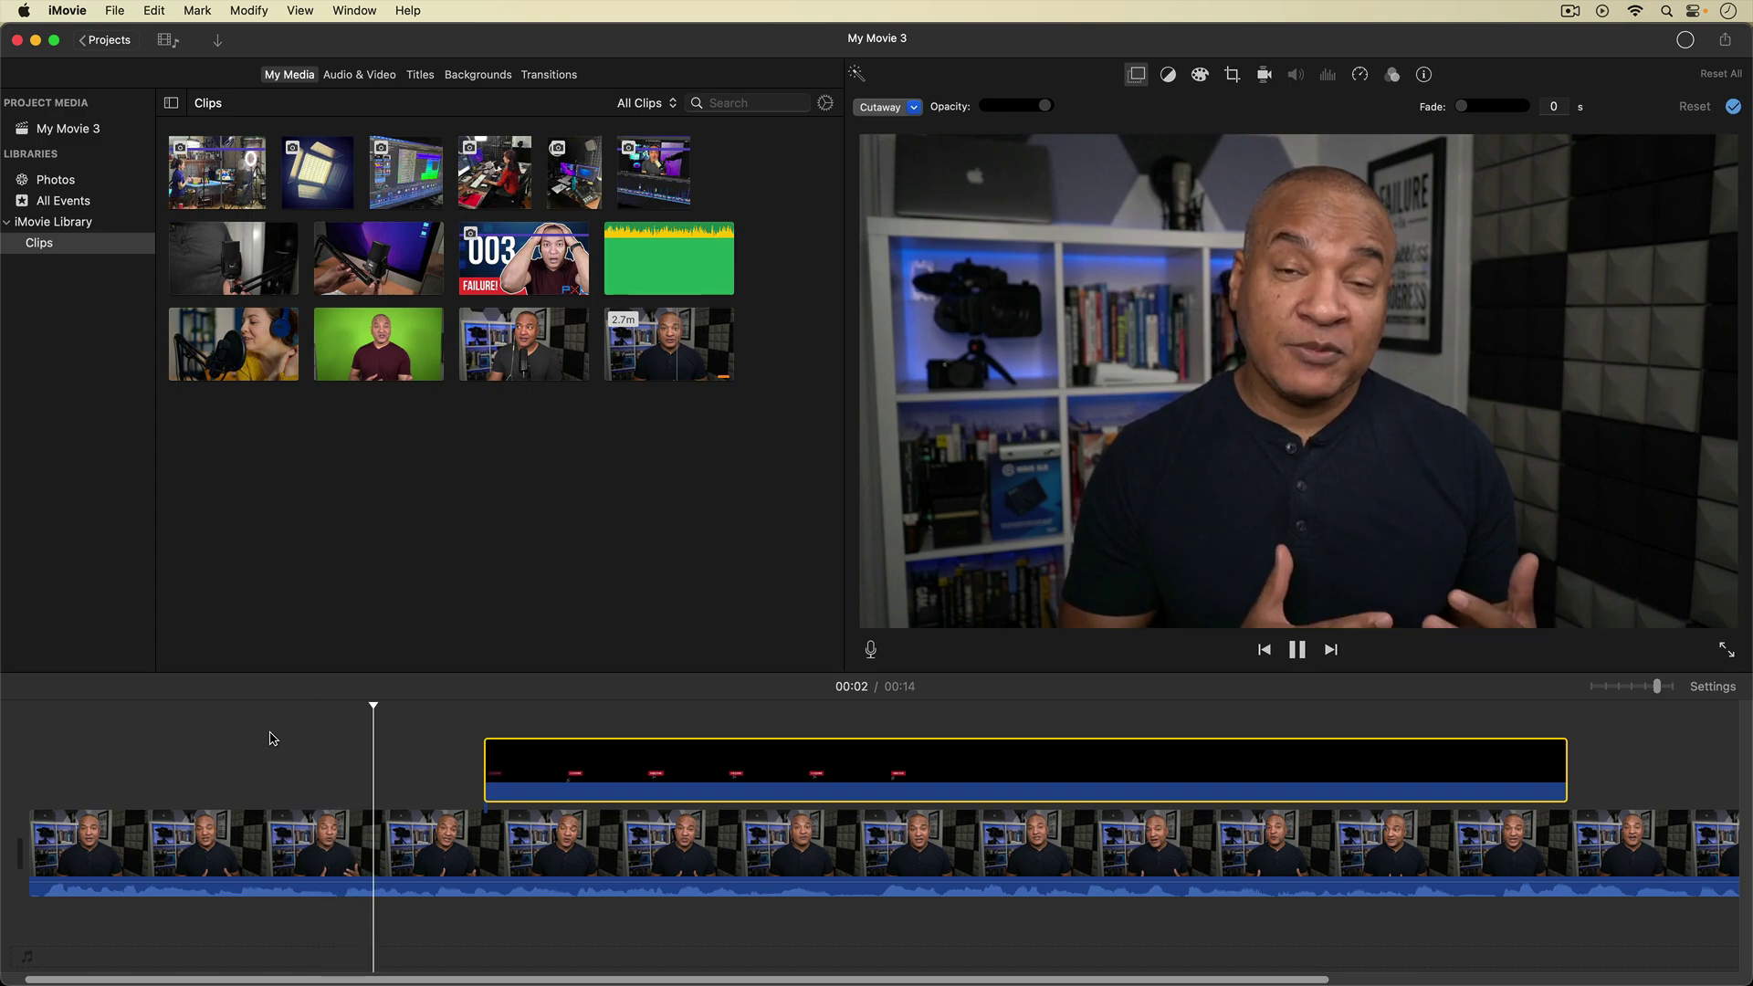